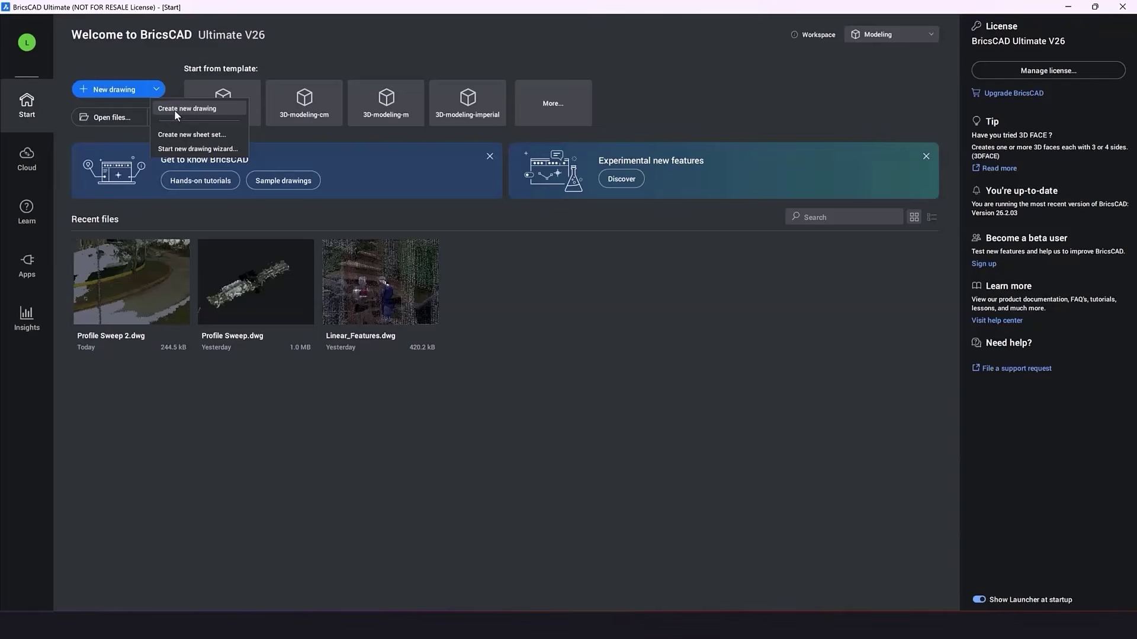
- Create a new drawing from scratch with the metric default settings, using the new drawing wizard
{"action": "left_click", "coordinate": [176, 149]}
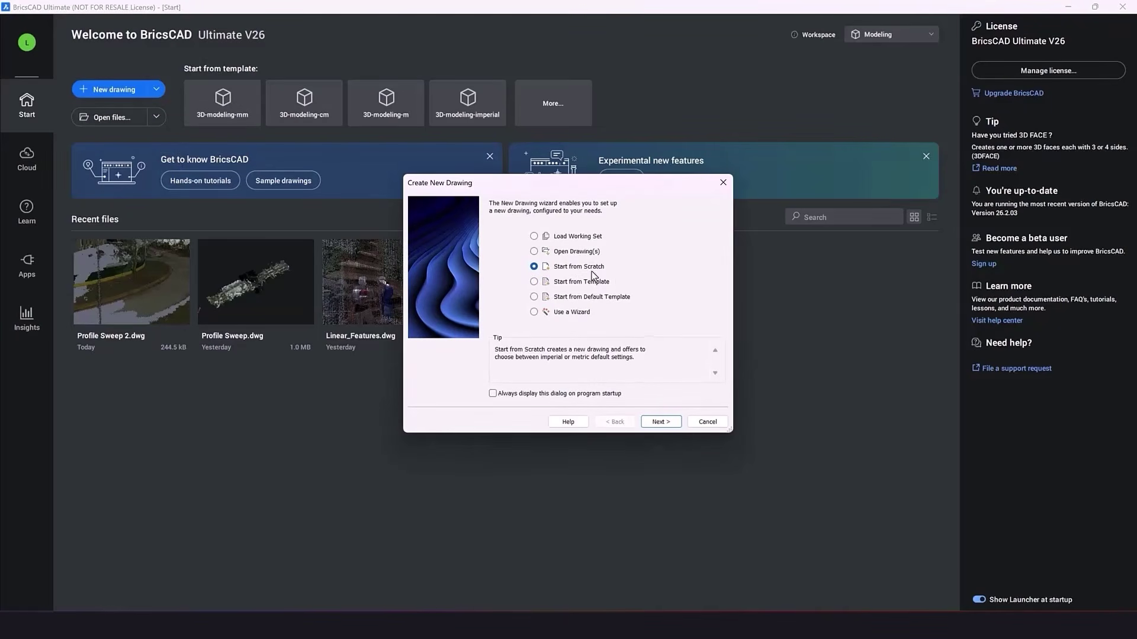
{"action": "left_click", "coordinate": [657, 423]}
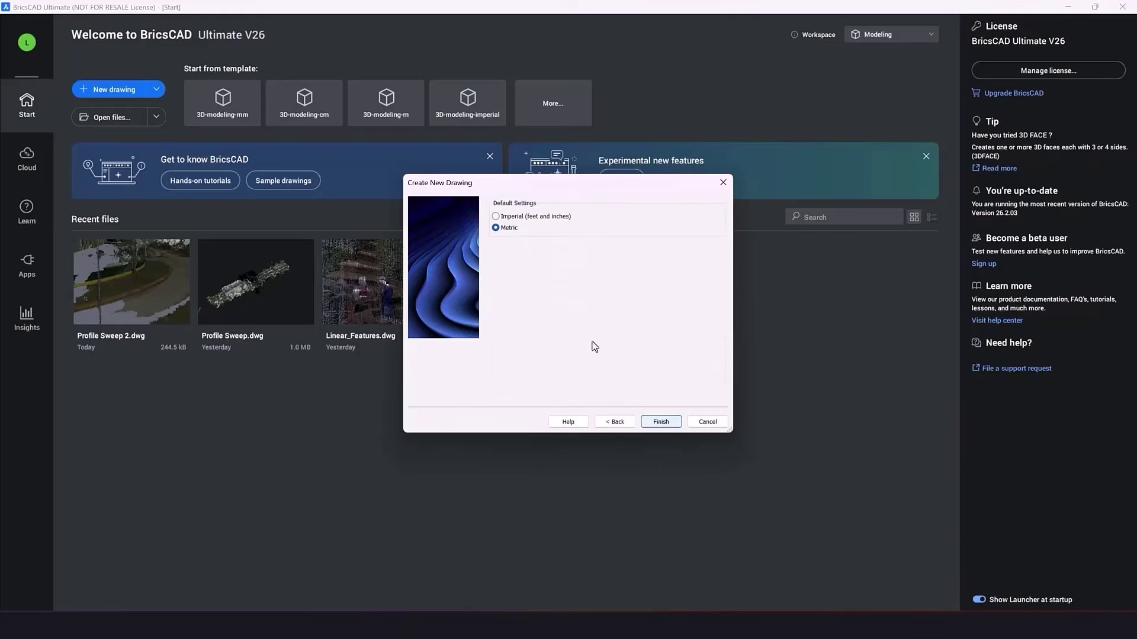
{"action": "left_click", "coordinate": [654, 422]}
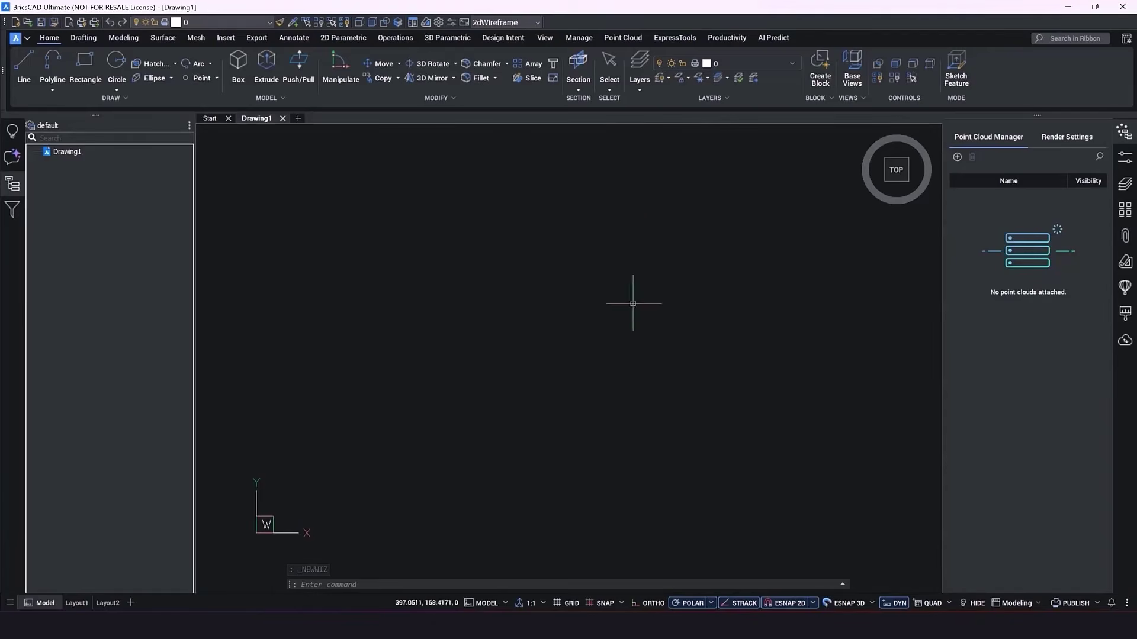
- Import the point cloud file Linear_extraction.laz and attach it at insertion point 0,0,0 with scale 1 and rotation 0
{"action": "left_click", "coordinate": [616, 39]}
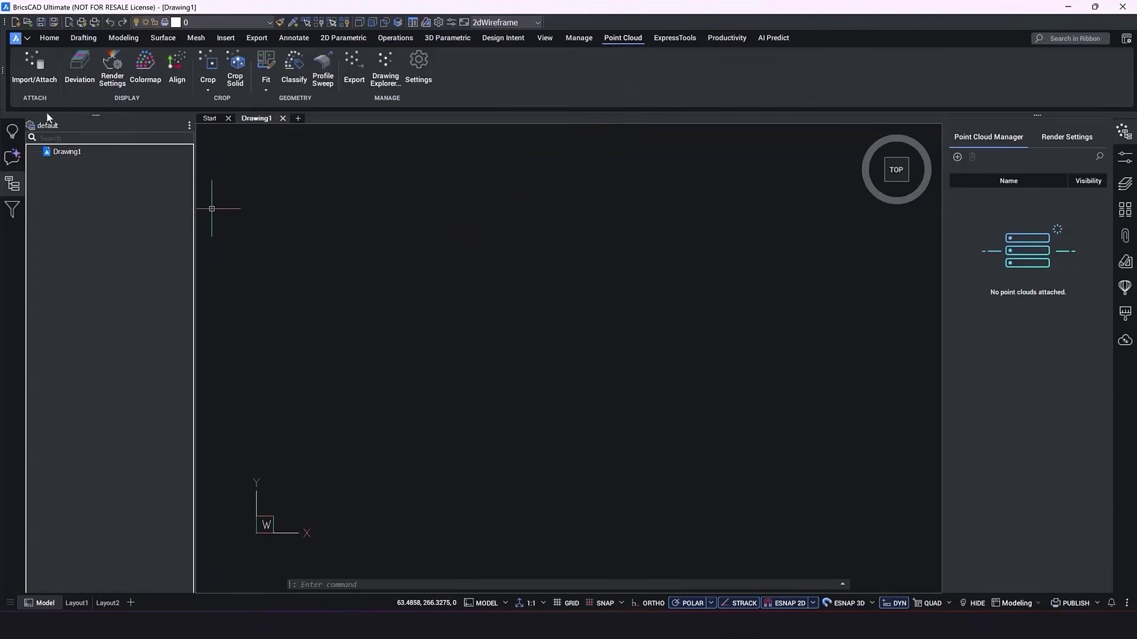
{"action": "left_click", "coordinate": [31, 74]}
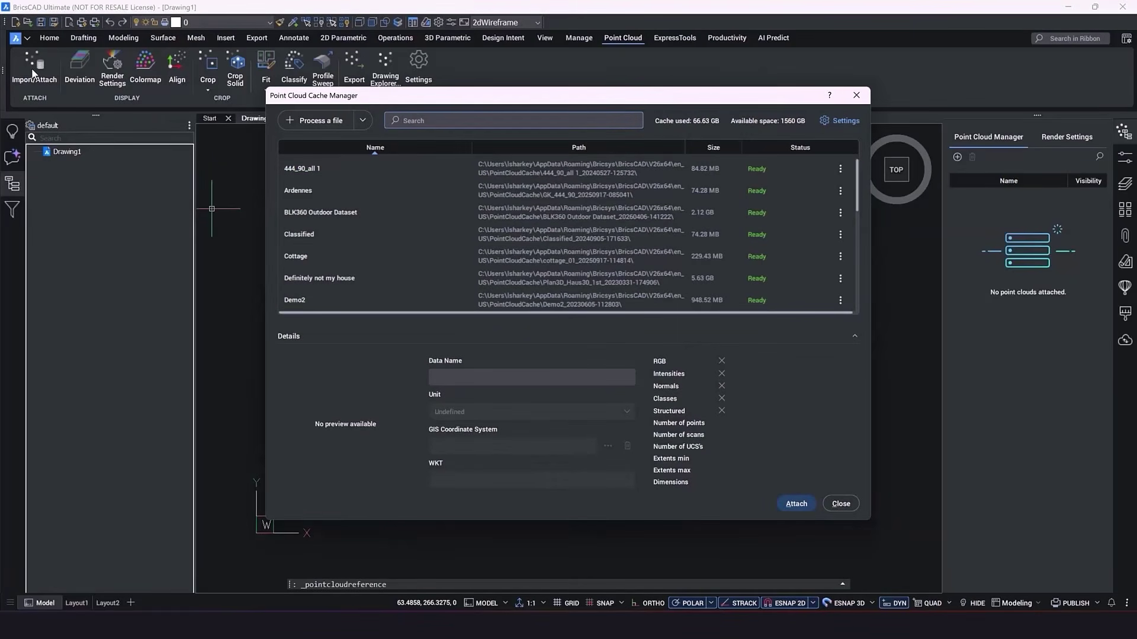
{"action": "left_click", "coordinate": [292, 123]}
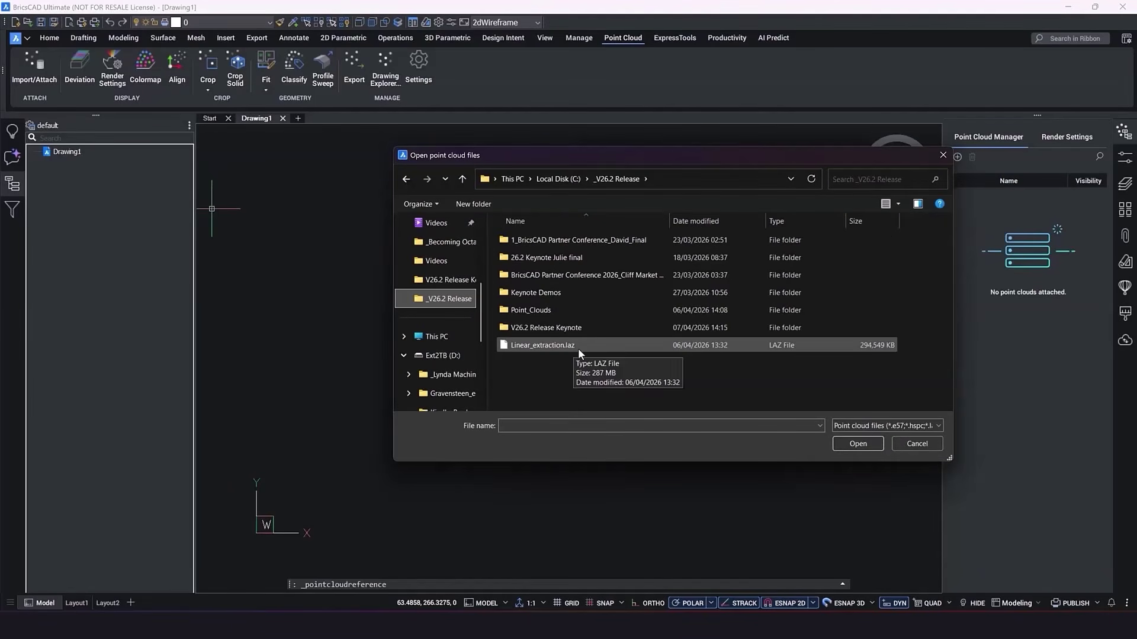
{"action": "left_click", "coordinate": [537, 350]}
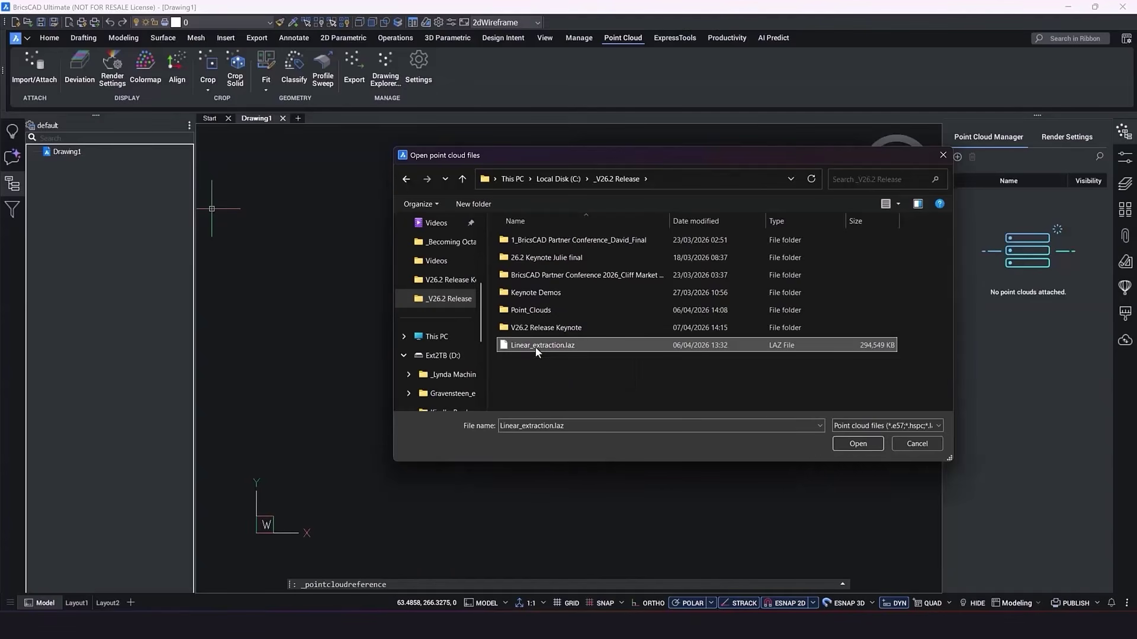
{"action": "left_click", "coordinate": [864, 443]}
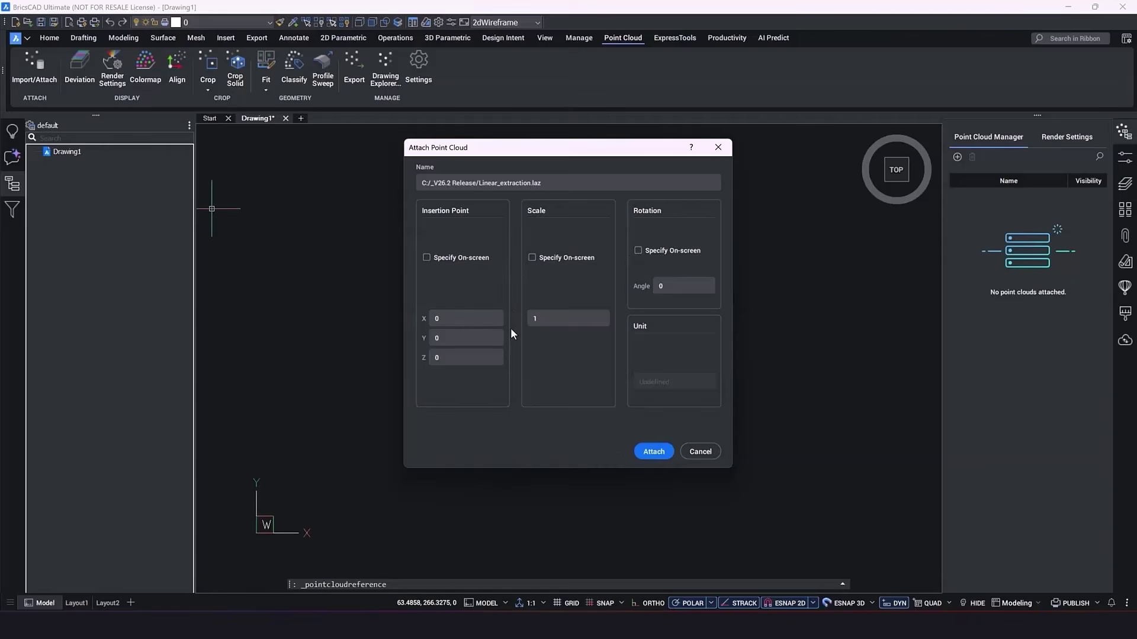
{"action": "left_click", "coordinate": [653, 451]}
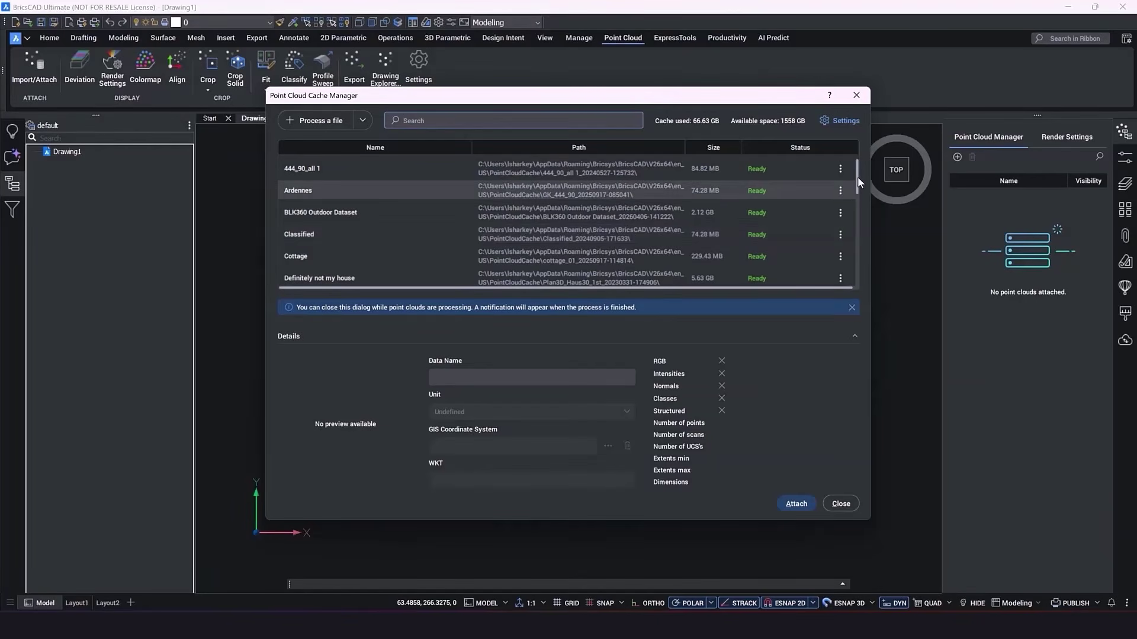
- Rename the cached Linear_extraction point cloud to Street Cloud and set its unit to Meters
{"action": "left_click_drag", "start_coordinate": [858, 184], "coordinate": [857, 222]}
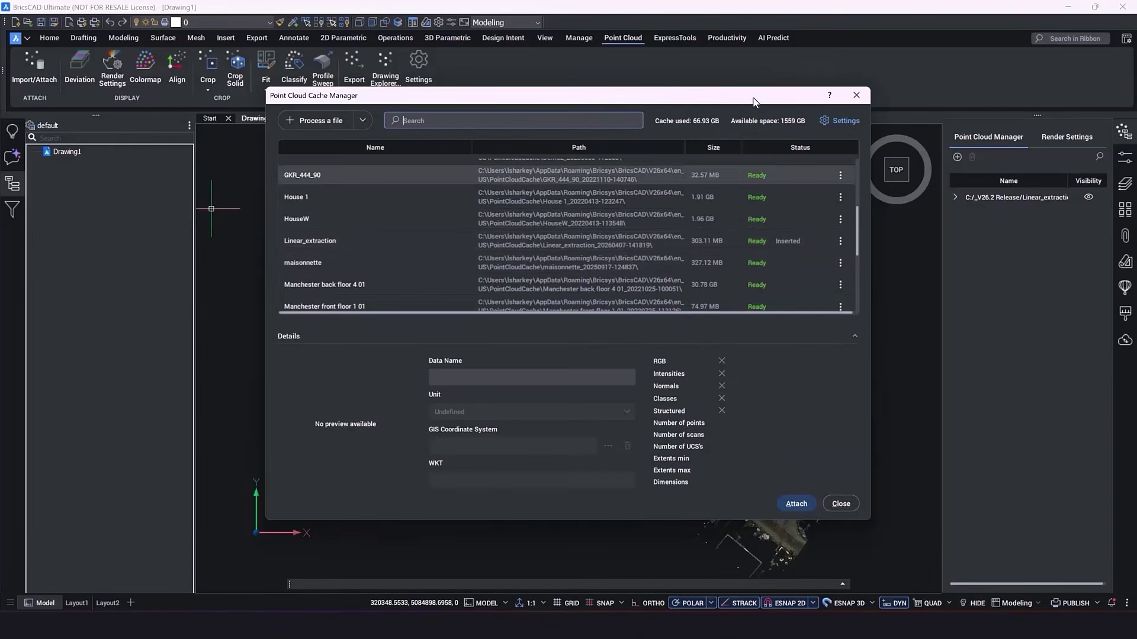
{"action": "left_click_drag", "start_coordinate": [754, 99], "coordinate": [786, 125]}
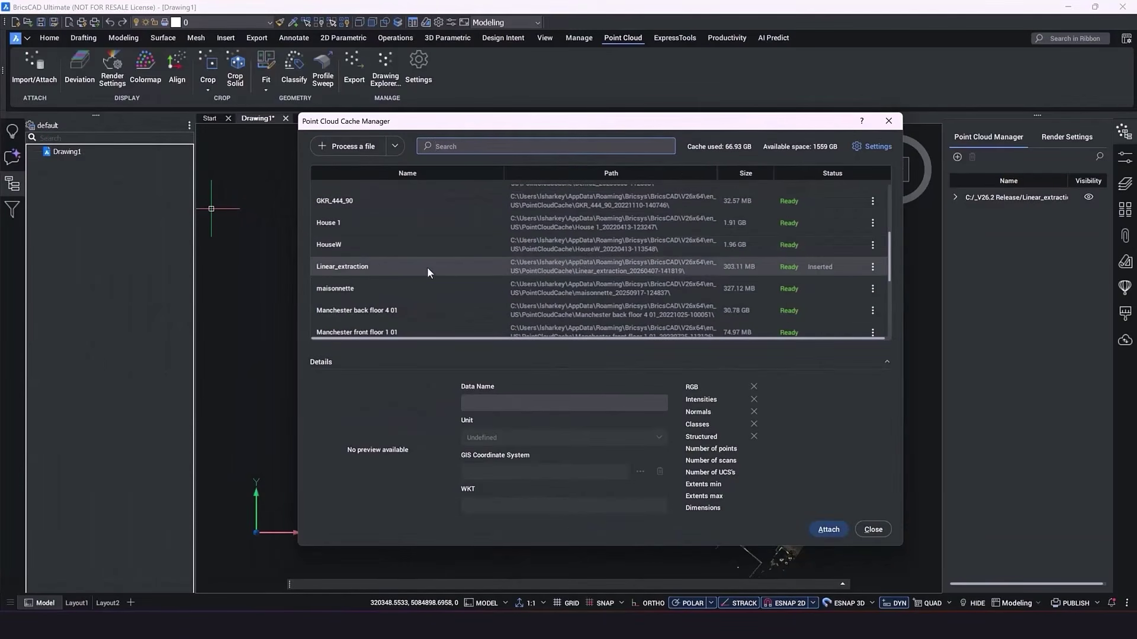
{"action": "left_click", "coordinate": [340, 245]}
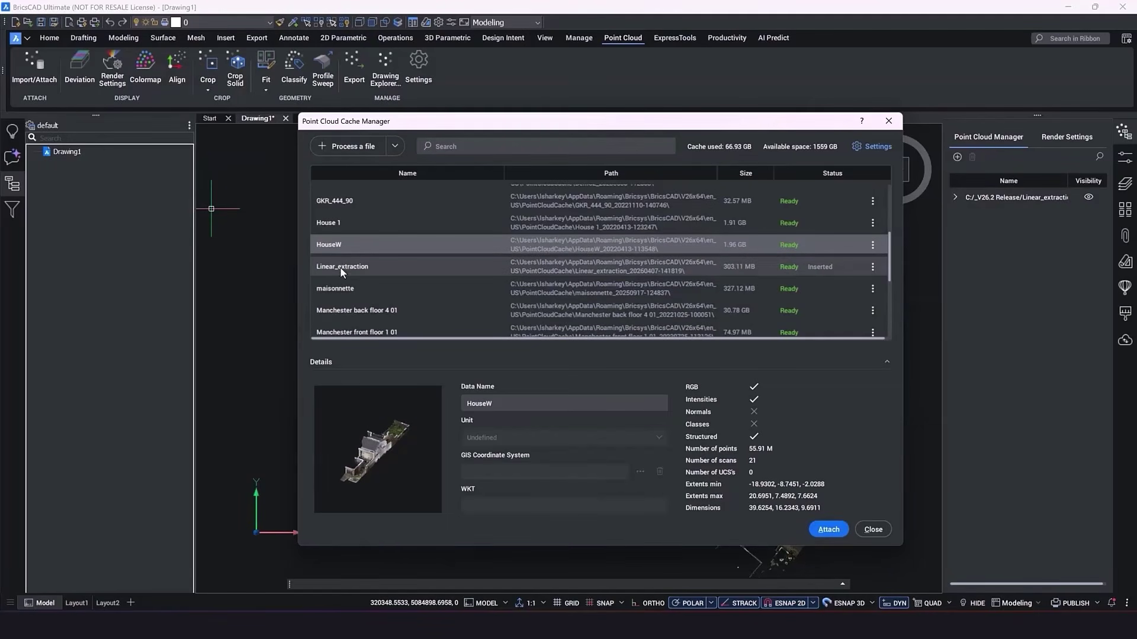
{"action": "double_click", "coordinate": [340, 267]}
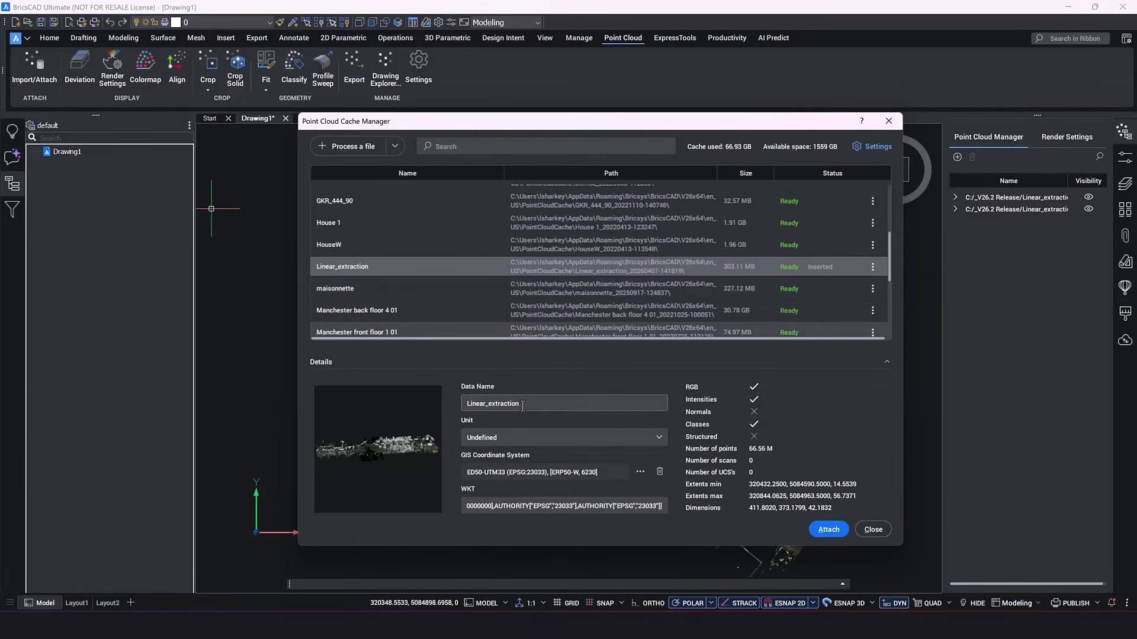
{"action": "double_click", "coordinate": [459, 404]}
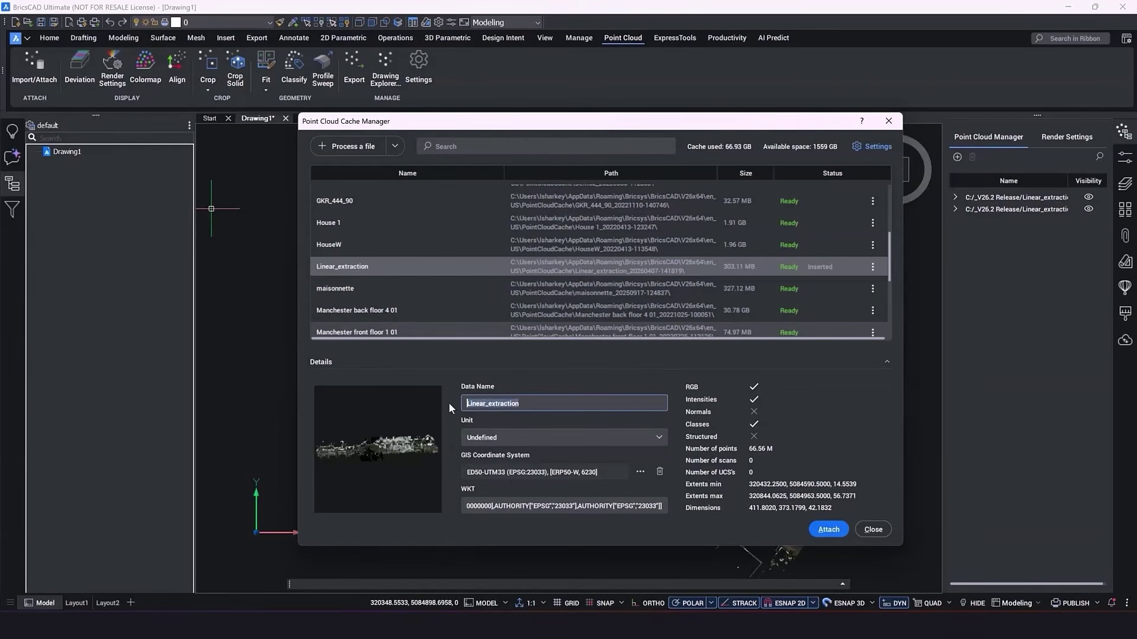
{"action": "type", "text": "Street Cloud"}
{"action": "left_click", "coordinate": [514, 437]}
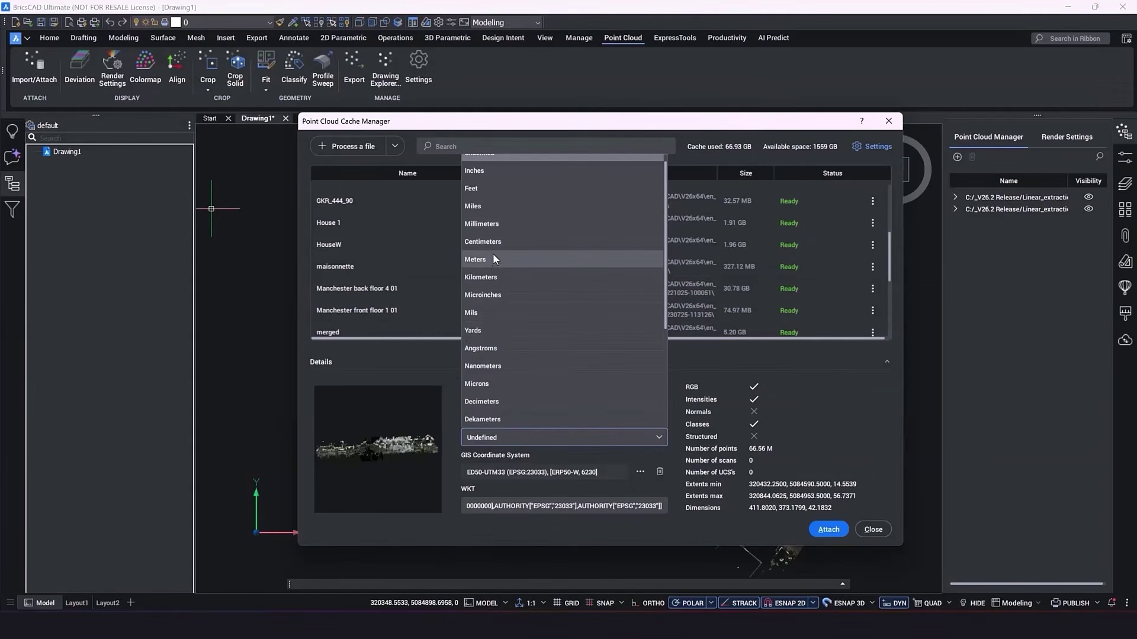
{"action": "left_click", "coordinate": [491, 260]}
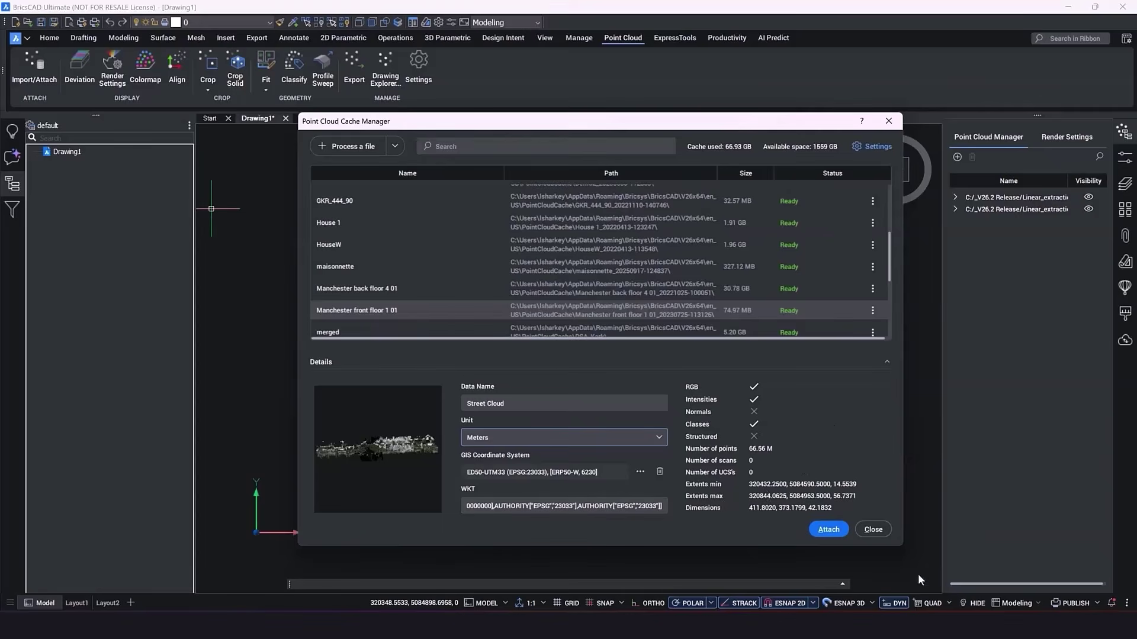
{"action": "left_click", "coordinate": [872, 529]}
- Examine the street point cloud from the top and in 3D, down to the curbs around the triangular islands and lamp post
{"action": "left_click", "coordinate": [897, 170]}
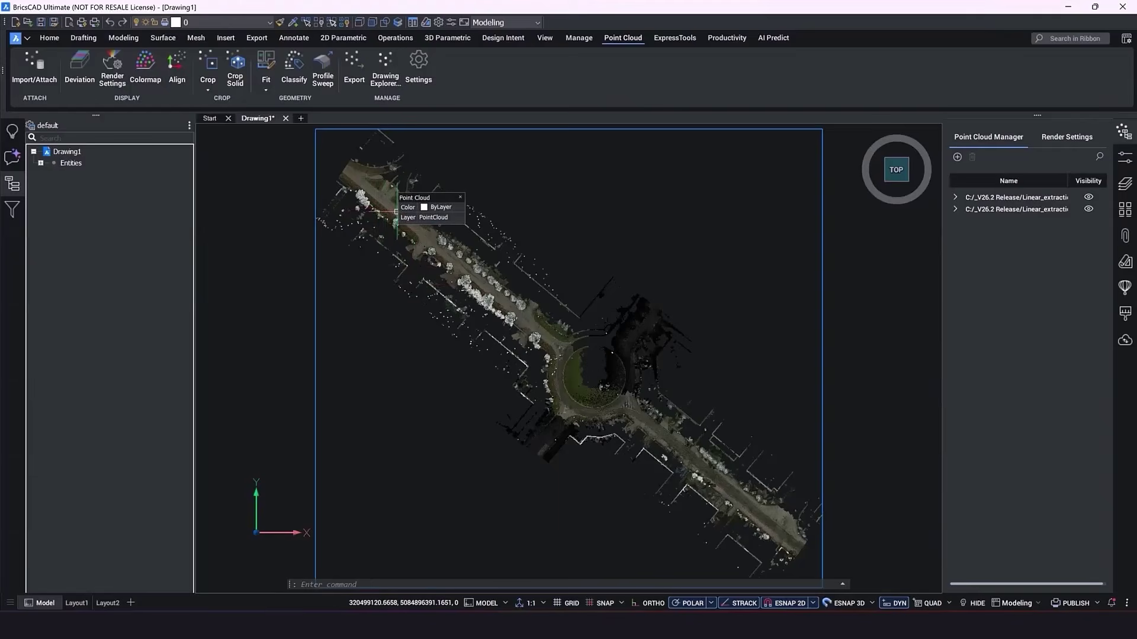
{"action": "scroll", "coordinate": [385, 194], "scroll_direction": "up", "scroll_amount": 2}
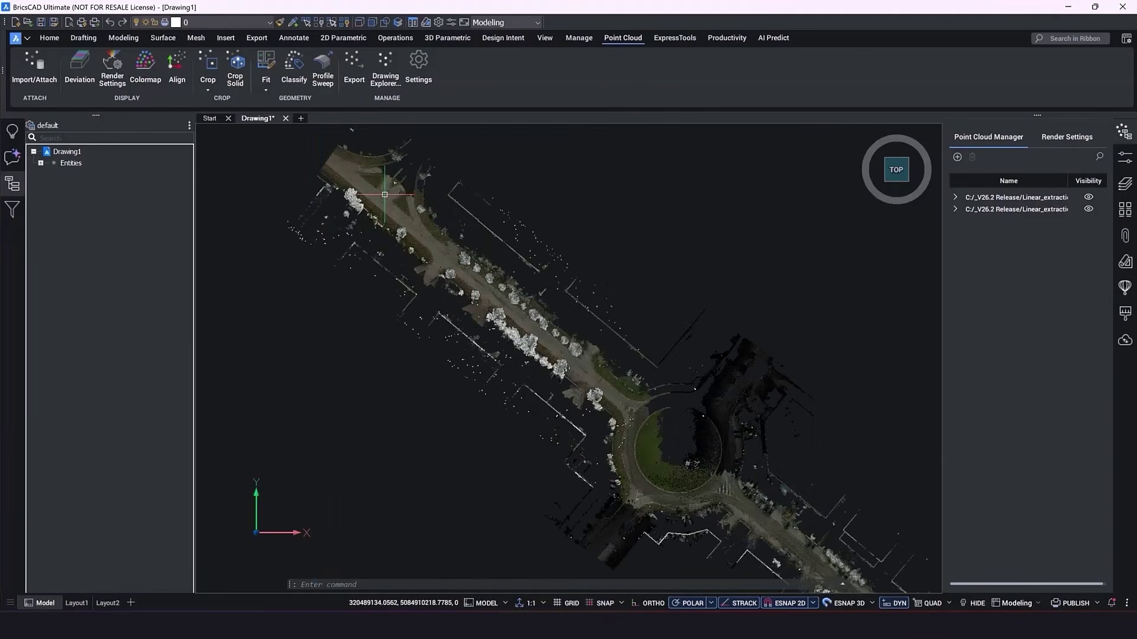
{"action": "scroll", "coordinate": [385, 194], "scroll_direction": "up", "scroll_amount": 8}
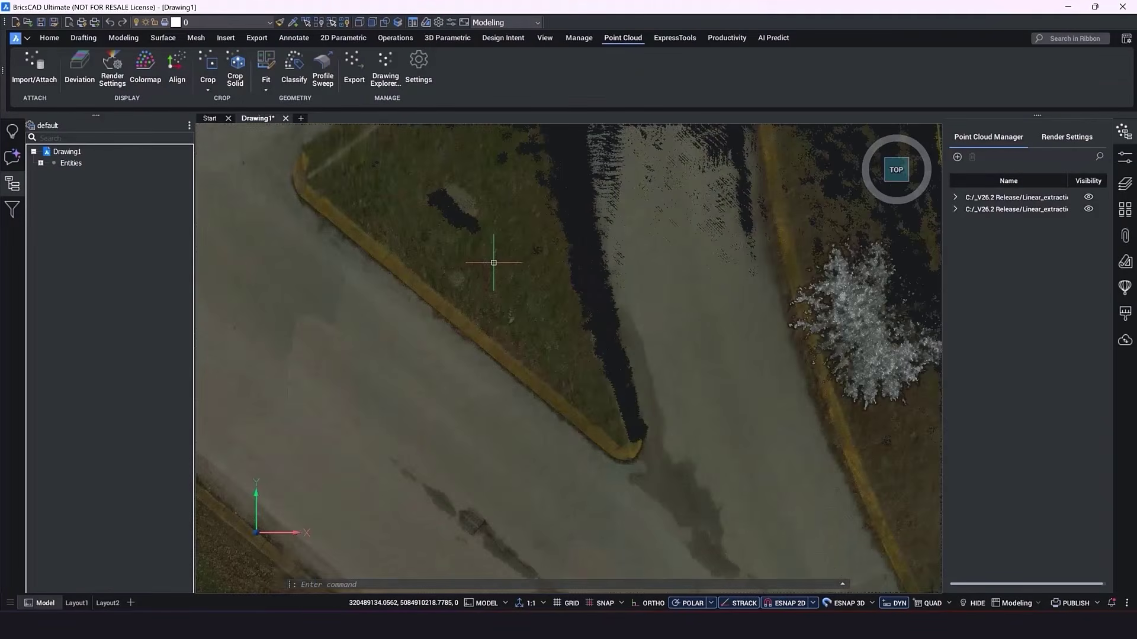
{"action": "middle_click_drag", "start_coordinate": [594, 280], "coordinate": [802, 273], "text": "shift"}
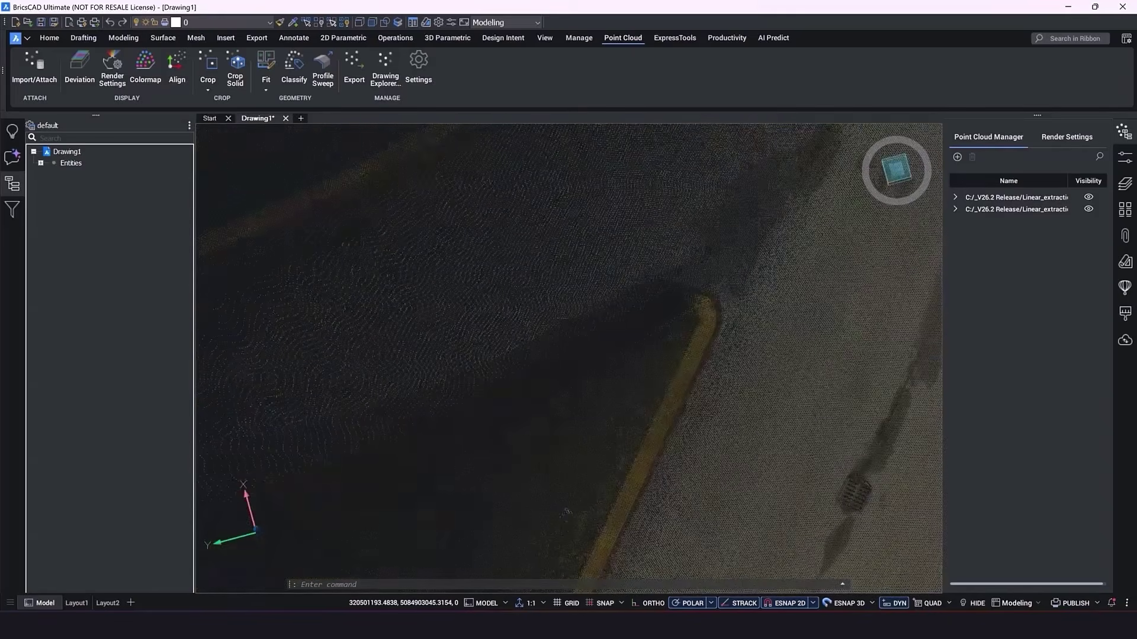
{"action": "scroll", "coordinate": [801, 272], "scroll_direction": "down", "scroll_amount": 10}
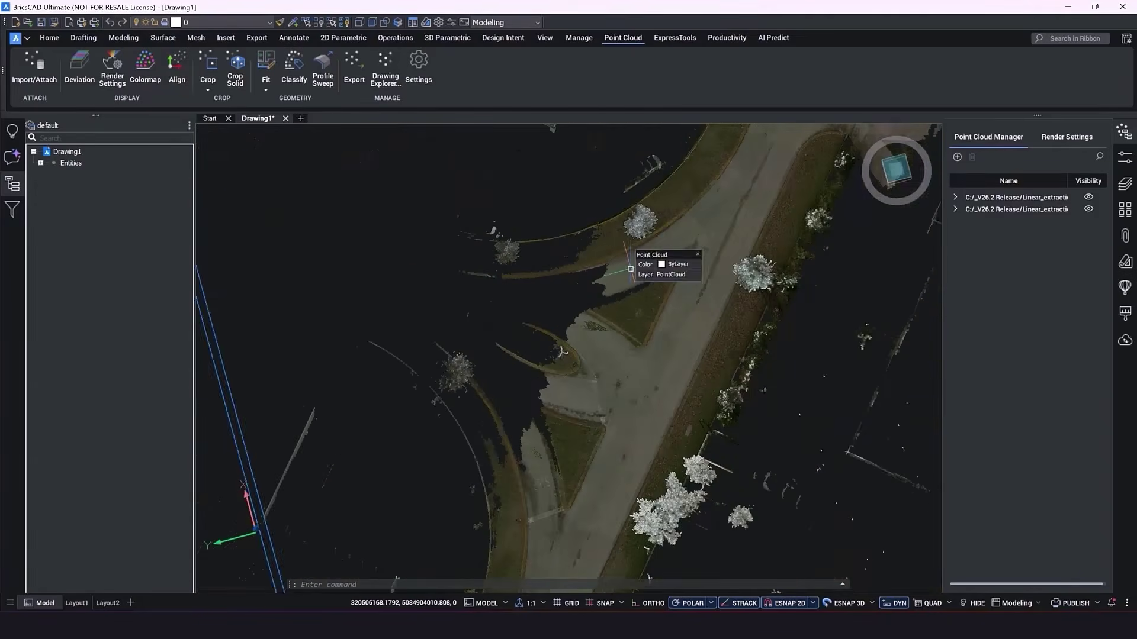
{"action": "middle_click_drag", "start_coordinate": [598, 356], "coordinate": [651, 236], "text": "shift"}
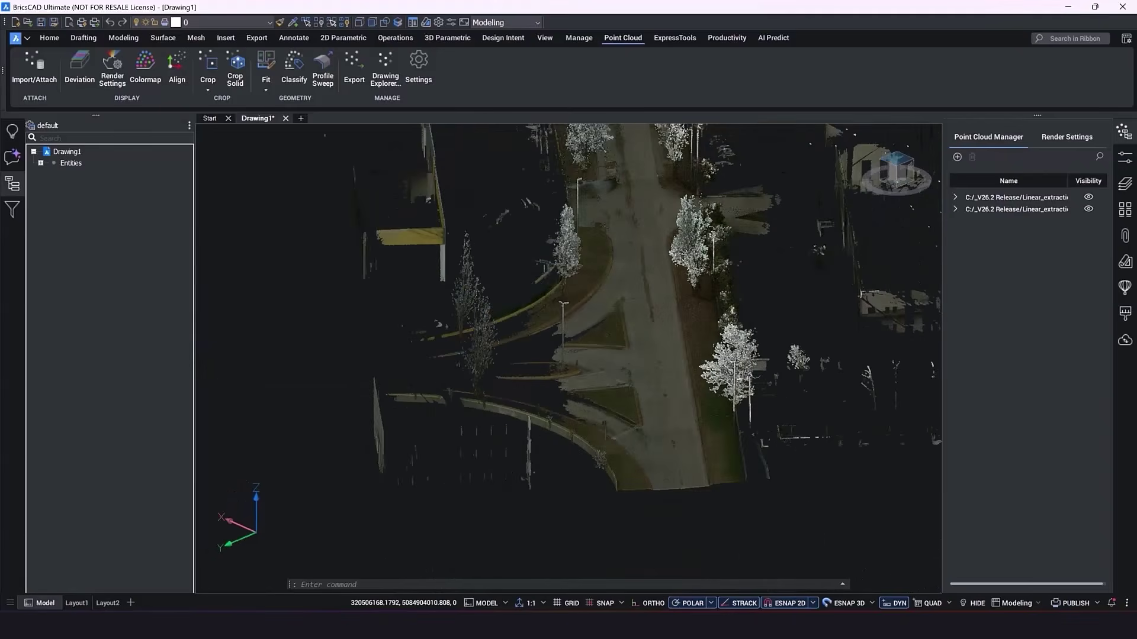
{"action": "scroll", "coordinate": [569, 300], "scroll_direction": "up", "scroll_amount": 5}
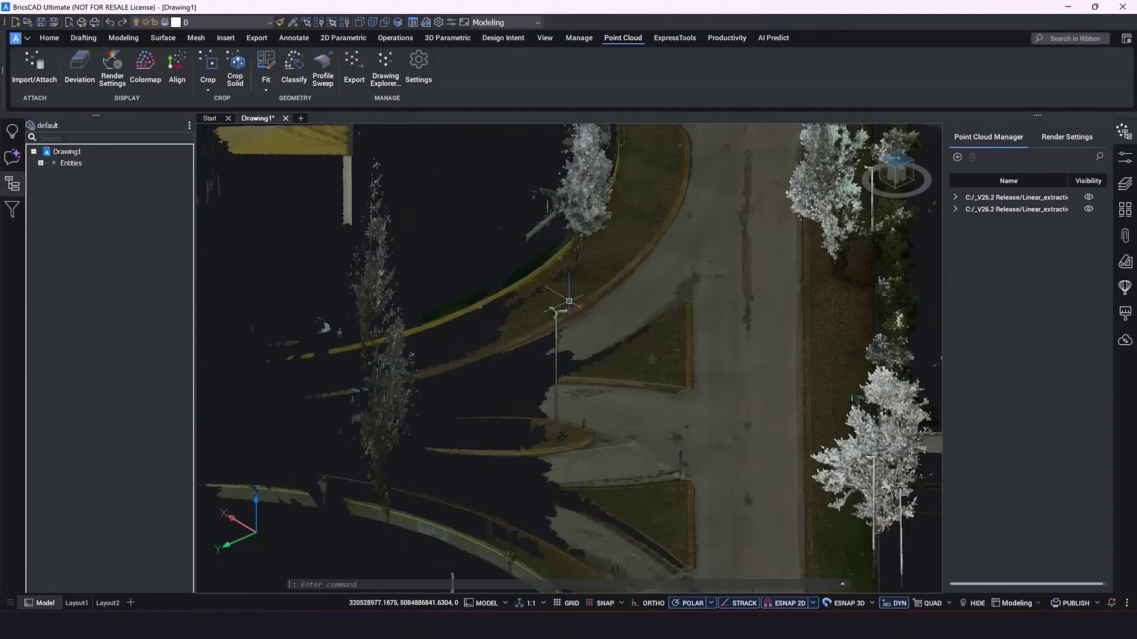
{"action": "scroll", "coordinate": [533, 320], "scroll_direction": "up", "scroll_amount": 4}
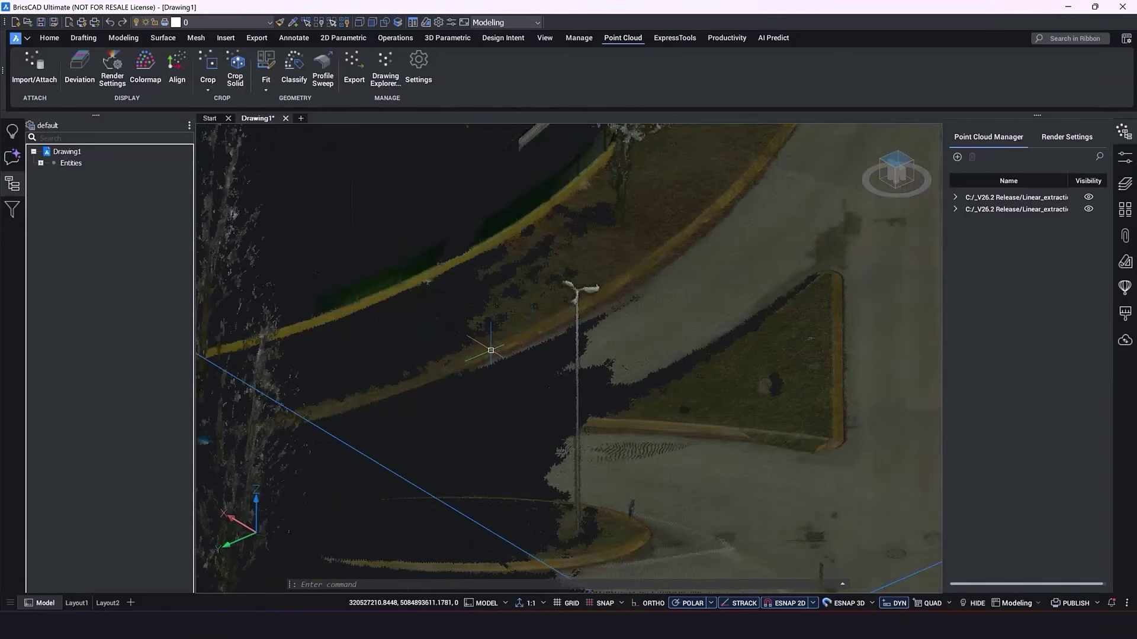
{"action": "mouse_move", "coordinate": [490, 350]}
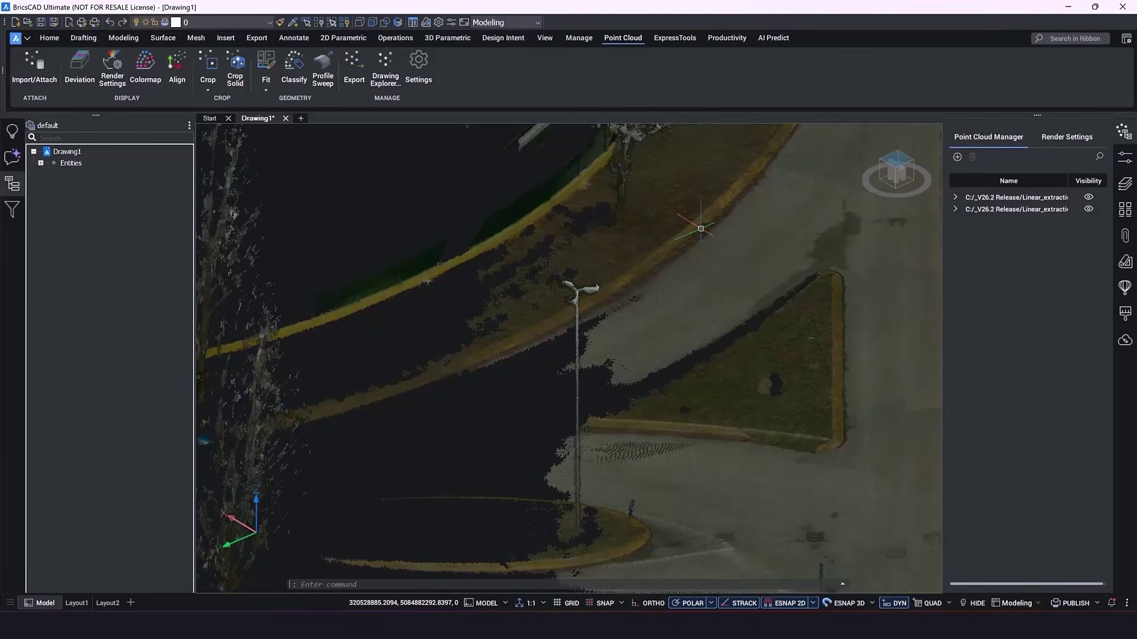
- Start a point cloud Profile Sweep on the curved curb behind the lamp post, defining its start point, direction and four section key points
{"action": "left_click", "coordinate": [330, 82]}
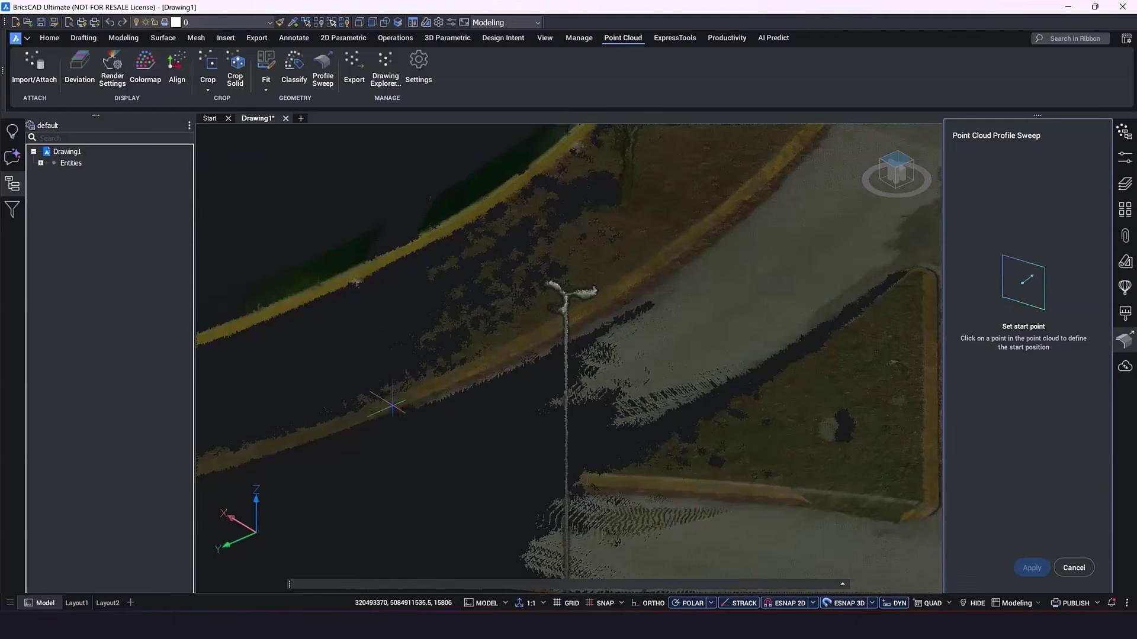
{"action": "left_click", "coordinate": [431, 382]}
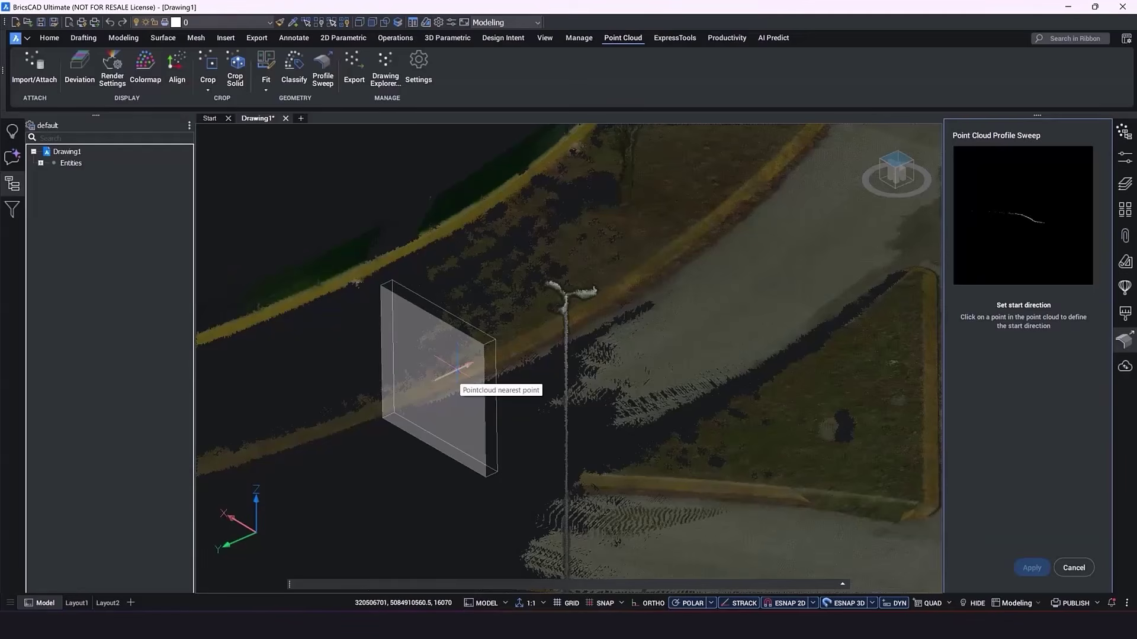
{"action": "left_click", "coordinate": [457, 372]}
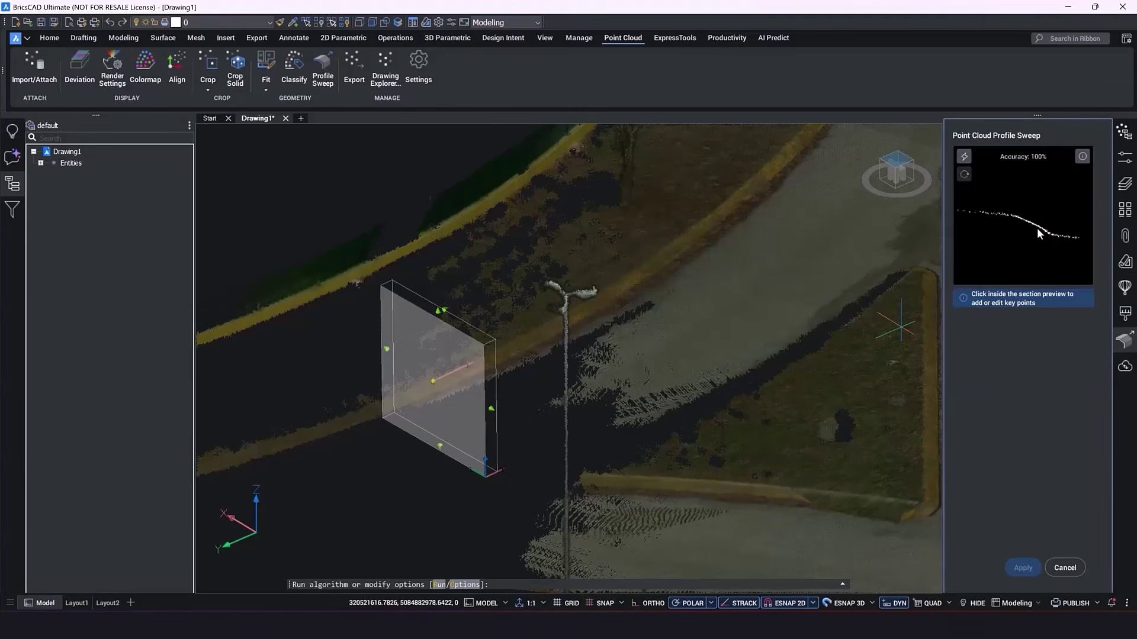
{"action": "left_click", "coordinate": [986, 214]}
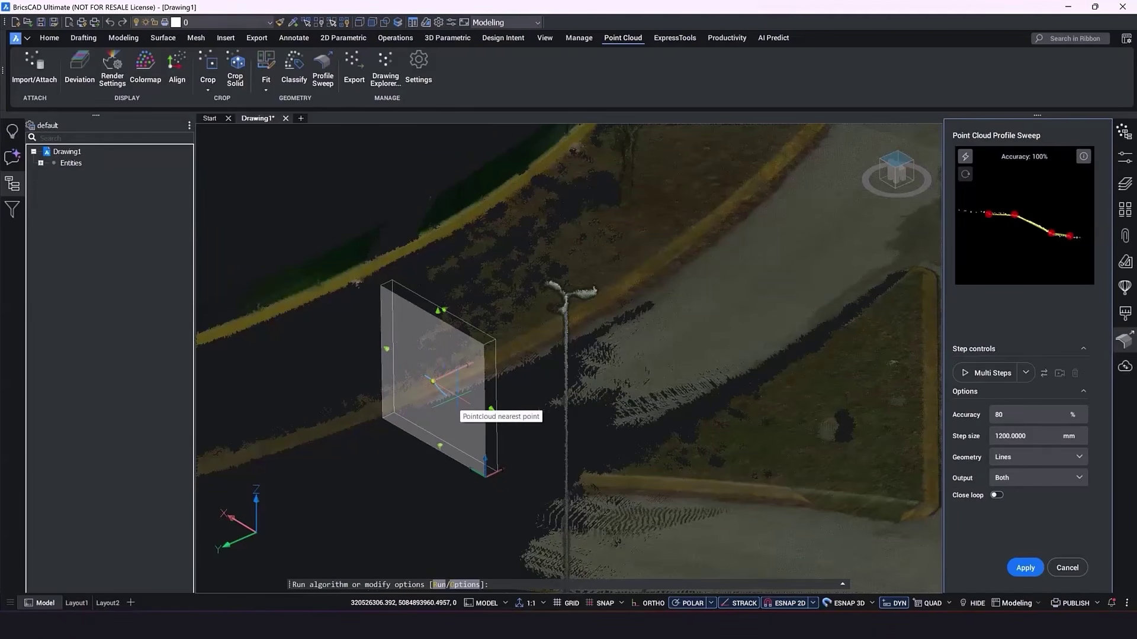
{"action": "left_click", "coordinate": [1027, 373]}
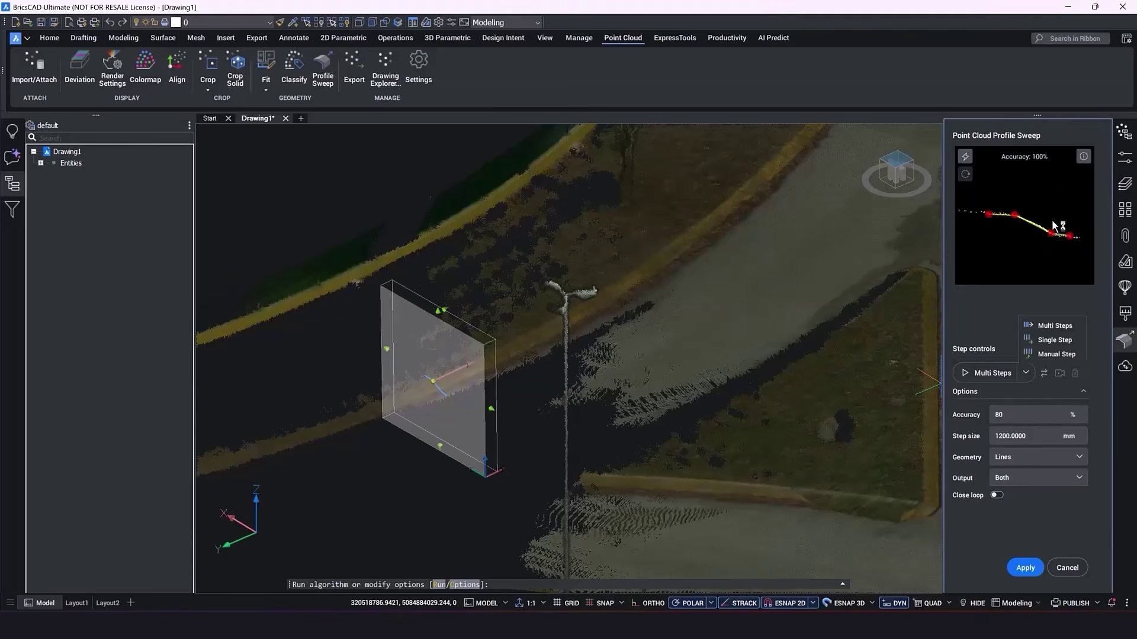
{"action": "left_click", "coordinate": [1037, 435]}
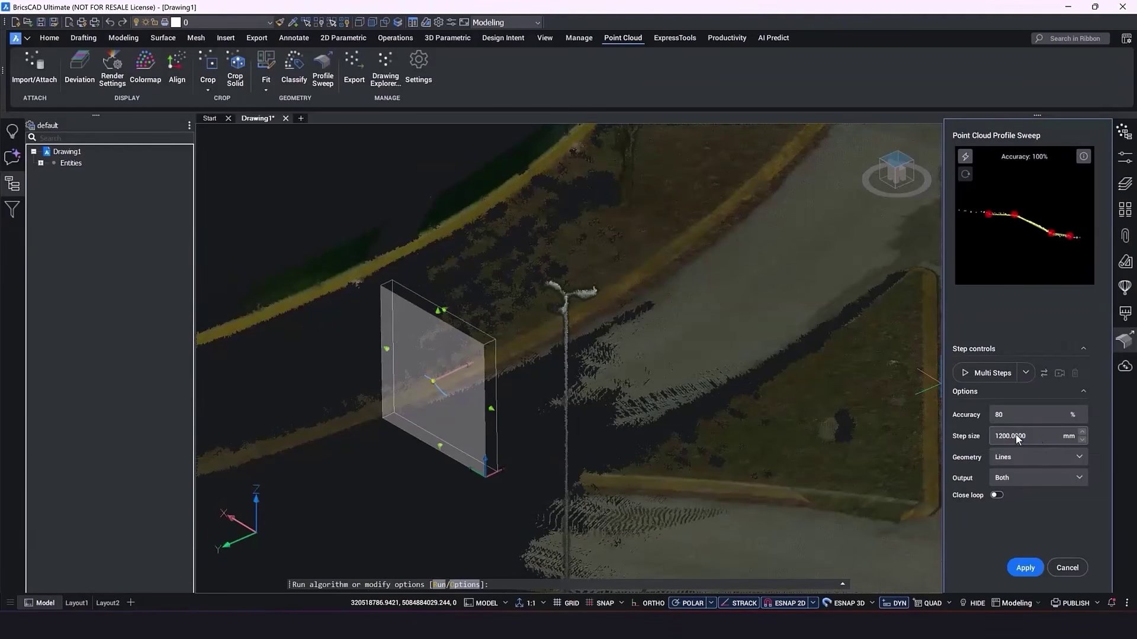
{"action": "double_click", "coordinate": [1031, 436]}
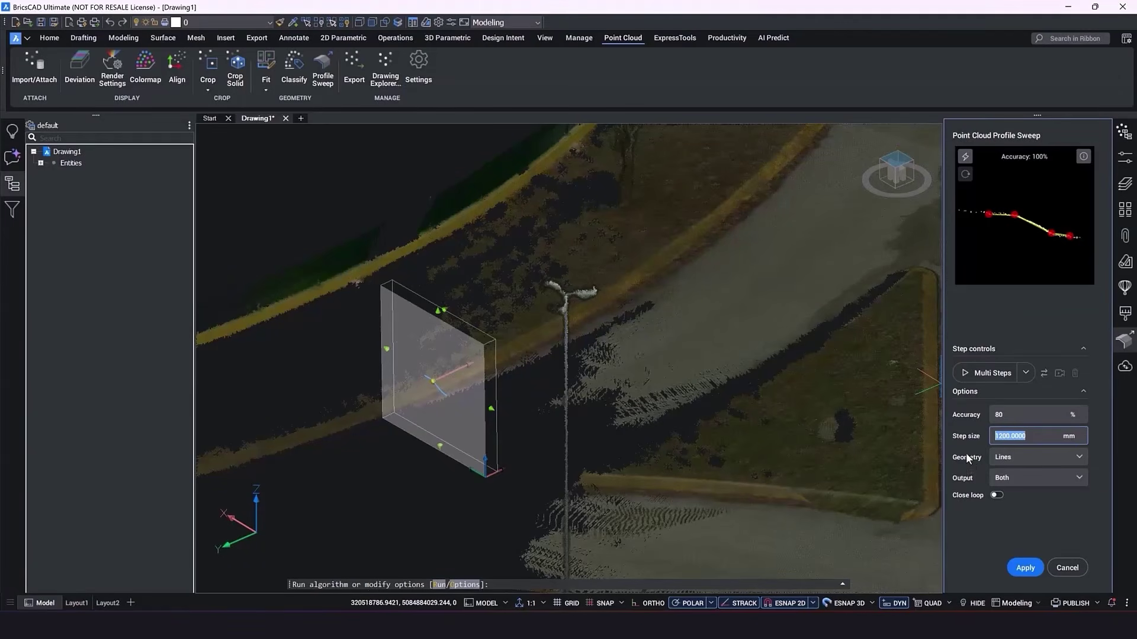
- Advance the curb's profile sweep by two increments along the road in Single Step mode
{"action": "left_click", "coordinate": [1026, 373]}
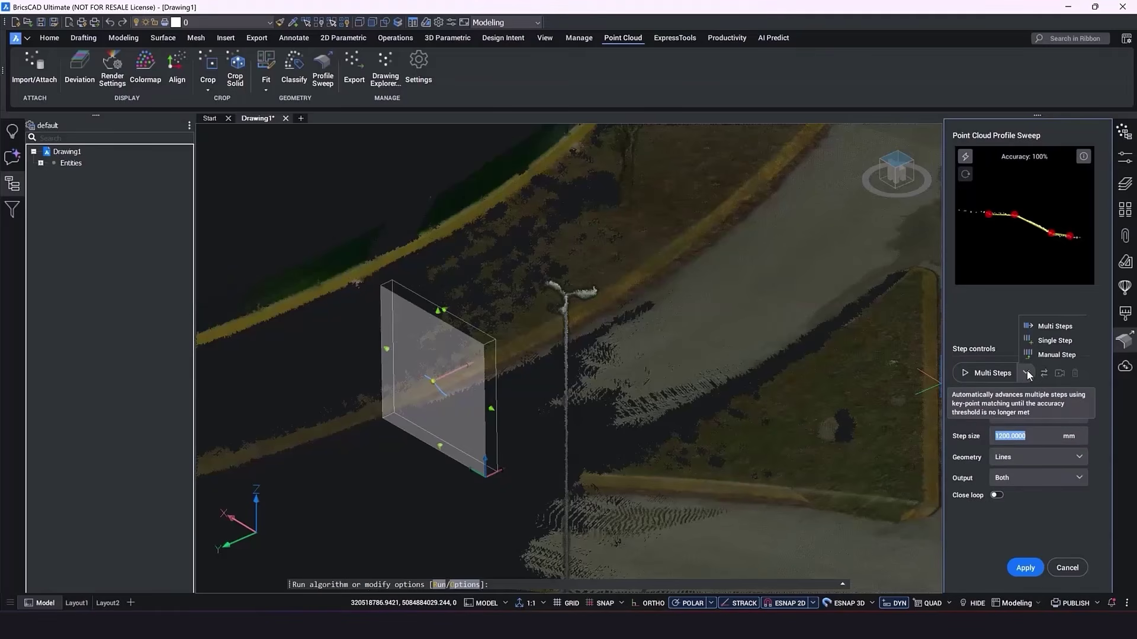
{"action": "left_click", "coordinate": [1047, 343]}
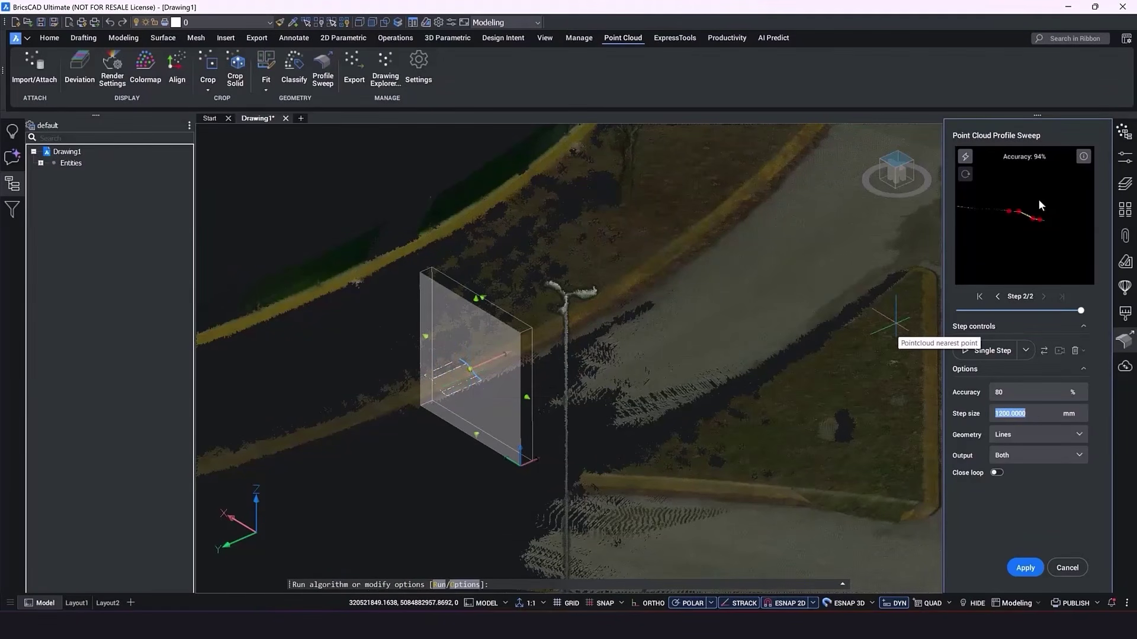
{"action": "scroll", "coordinate": [1028, 216], "scroll_direction": "up", "scroll_amount": 3}
{"action": "scroll", "coordinate": [1028, 215], "scroll_direction": "up", "scroll_amount": 1}
{"action": "left_click", "coordinate": [986, 349]}
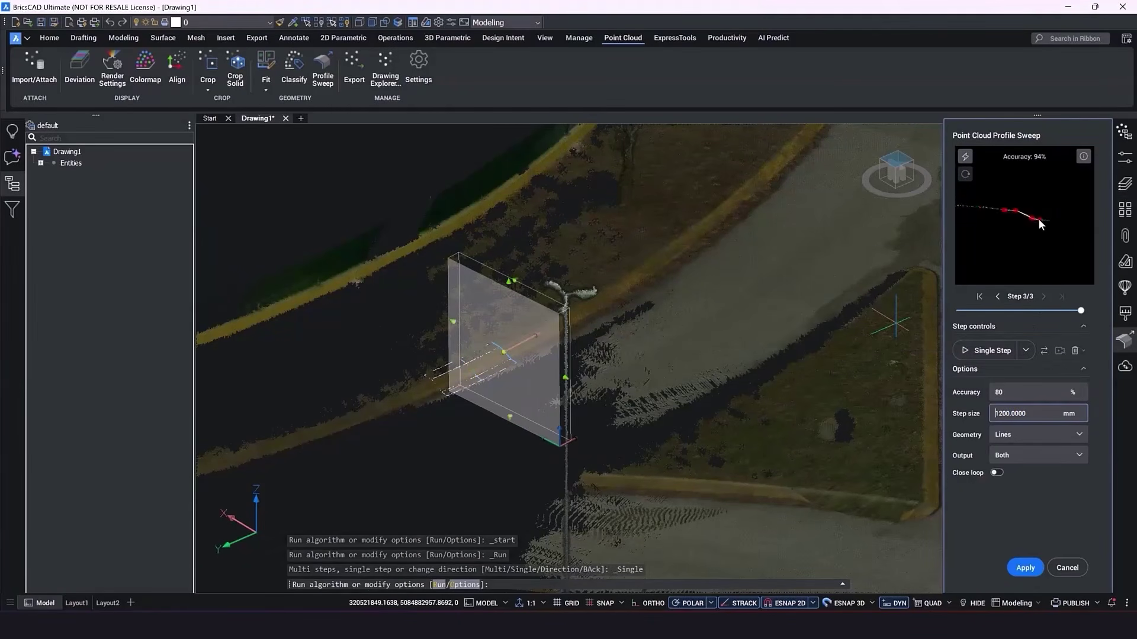
- Set the profile sweep's step size to 600 mm and run it along the curb in Multi Steps mode
{"action": "scroll", "coordinate": [1039, 219], "scroll_direction": "up", "scroll_amount": 3}
{"action": "scroll", "coordinate": [1015, 220], "scroll_direction": "up", "scroll_amount": 1}
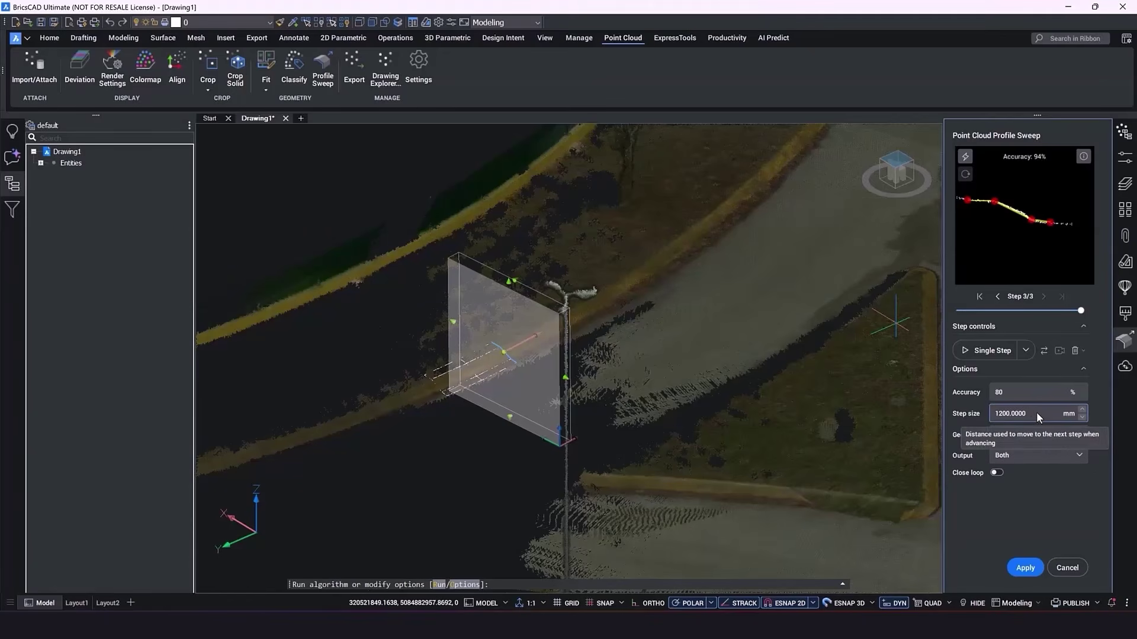
{"action": "left_click_drag", "start_coordinate": [1035, 414], "coordinate": [996, 414]}
{"action": "type", "text": "500"}
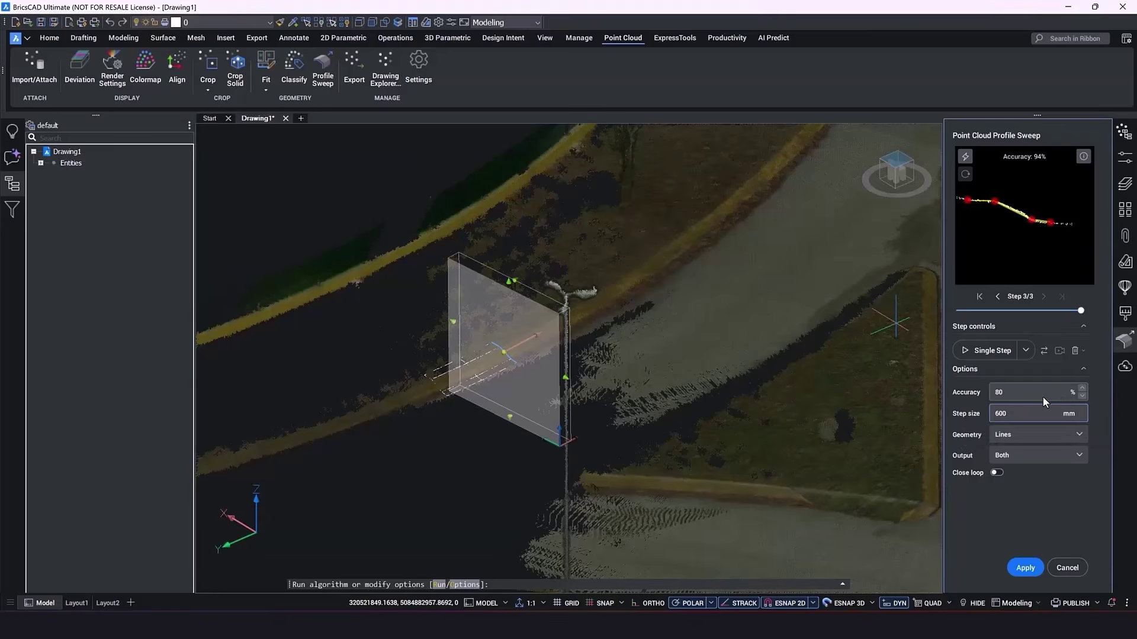
{"action": "left_click", "coordinate": [1026, 349]}
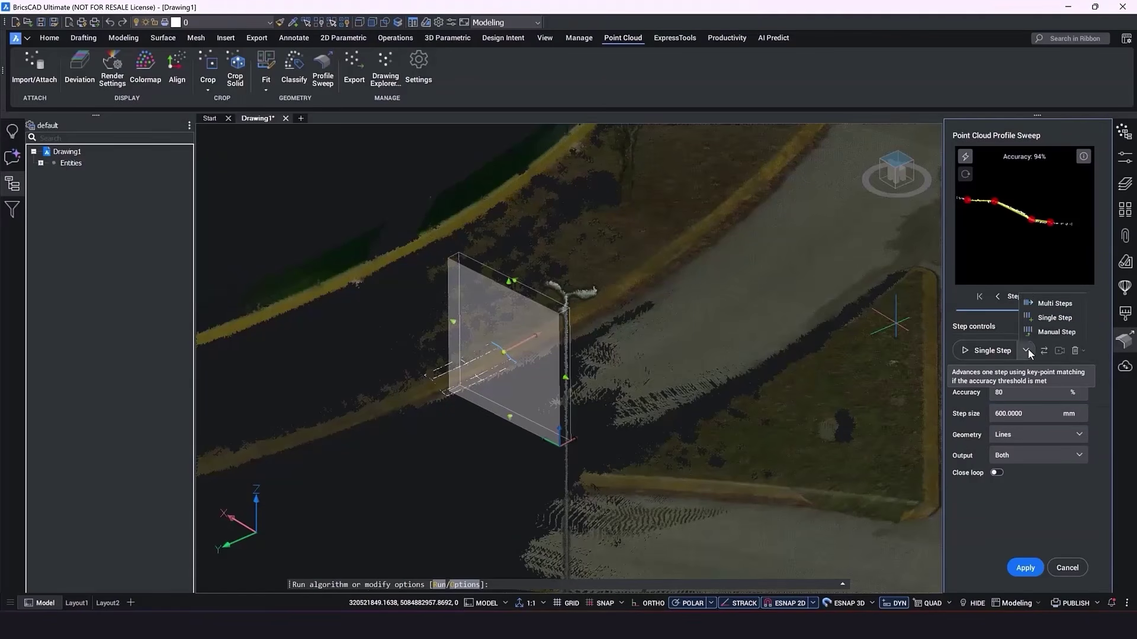
{"action": "left_click", "coordinate": [1042, 304]}
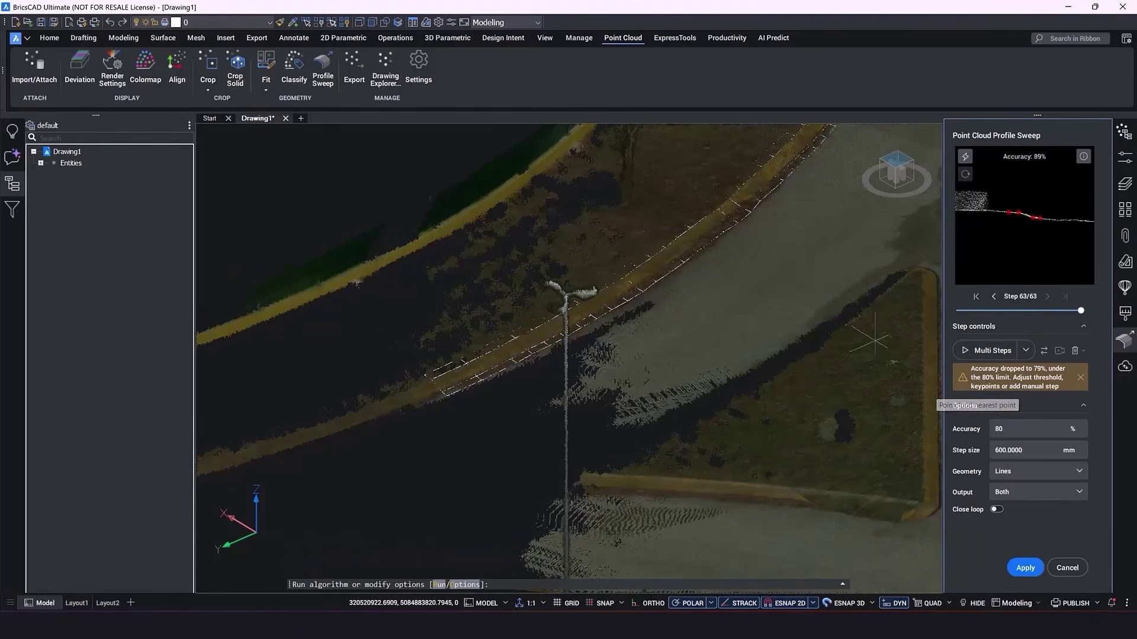
- Examine the far end of the swept curb and review its sections backwards from step 63 to step 54
{"action": "scroll", "coordinate": [760, 253], "scroll_direction": "up", "scroll_amount": 3}
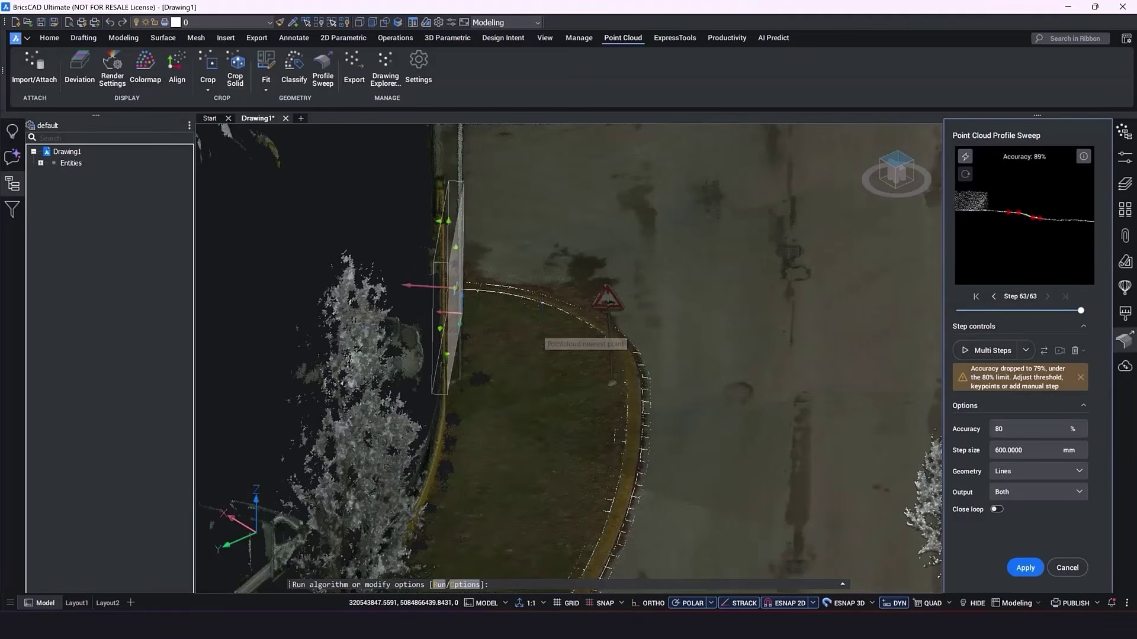
{"action": "middle_click_drag", "start_coordinate": [542, 324], "coordinate": [441, 304], "text": "shift"}
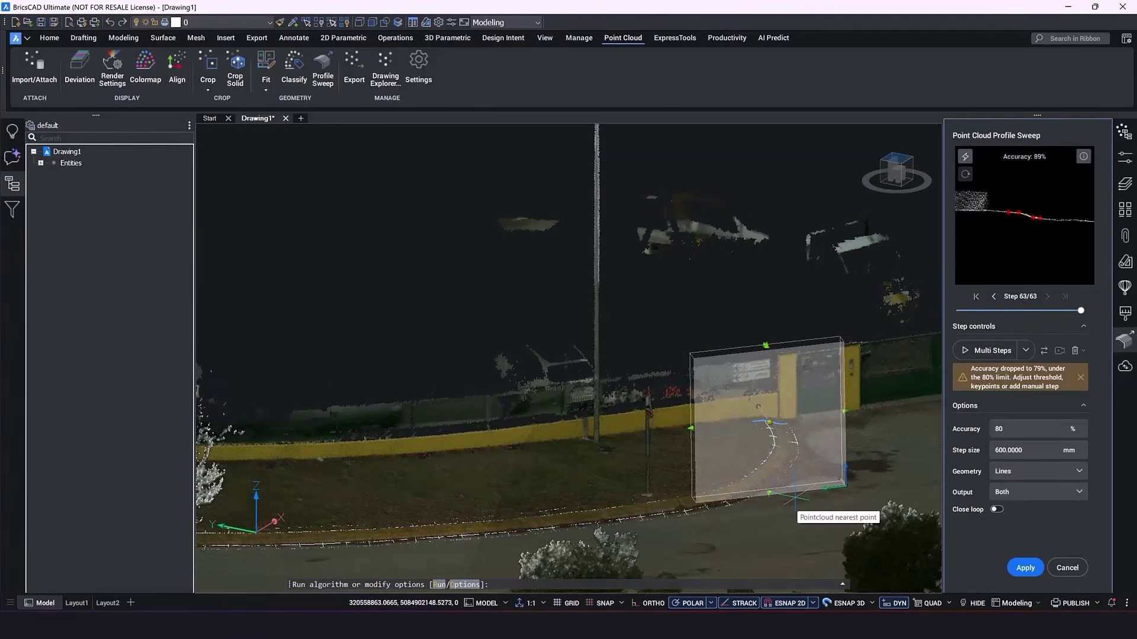
{"action": "left_click", "coordinate": [992, 297]}
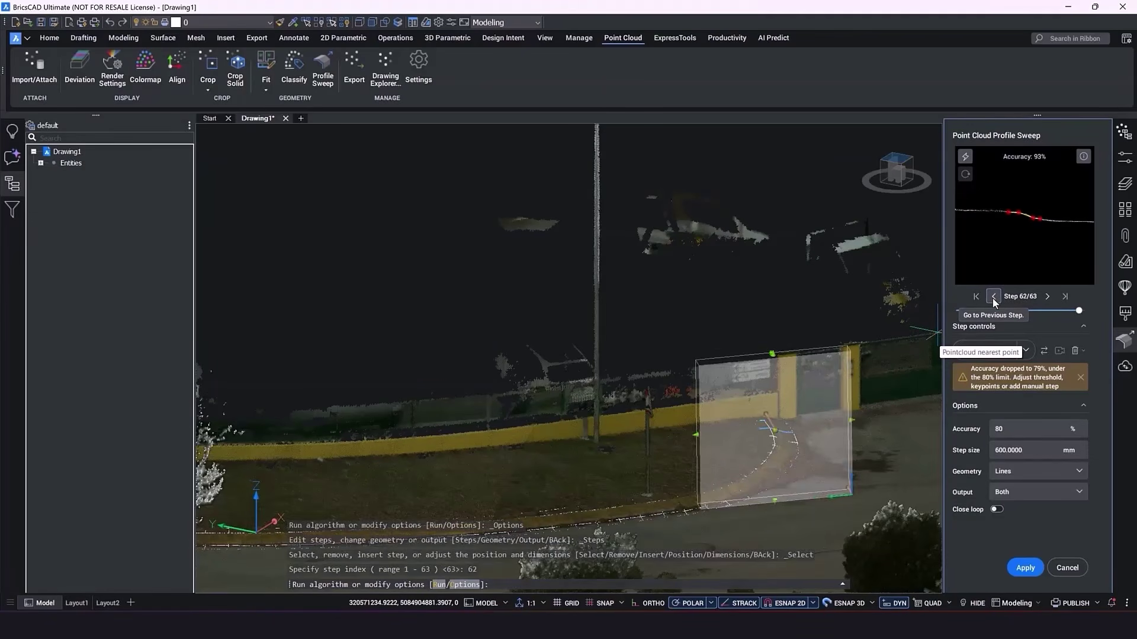
{"action": "left_click", "coordinate": [992, 297]}
{"action": "left_click", "coordinate": [993, 297]}
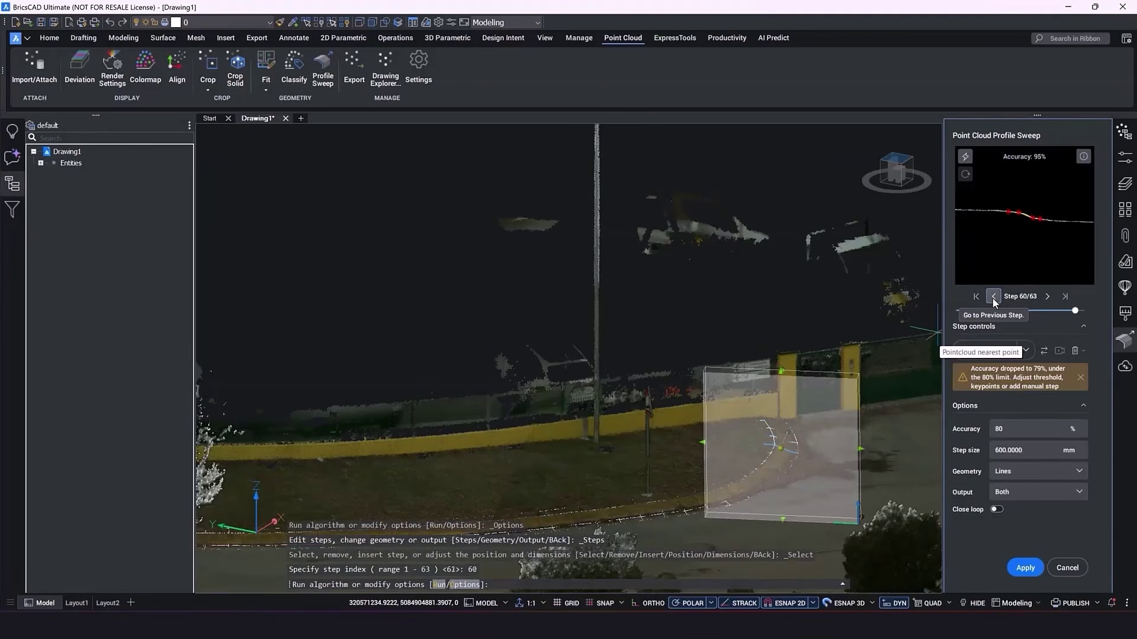
{"action": "left_click", "coordinate": [992, 297]}
{"action": "left_click", "coordinate": [992, 297]}
{"action": "left_click", "coordinate": [993, 297]}
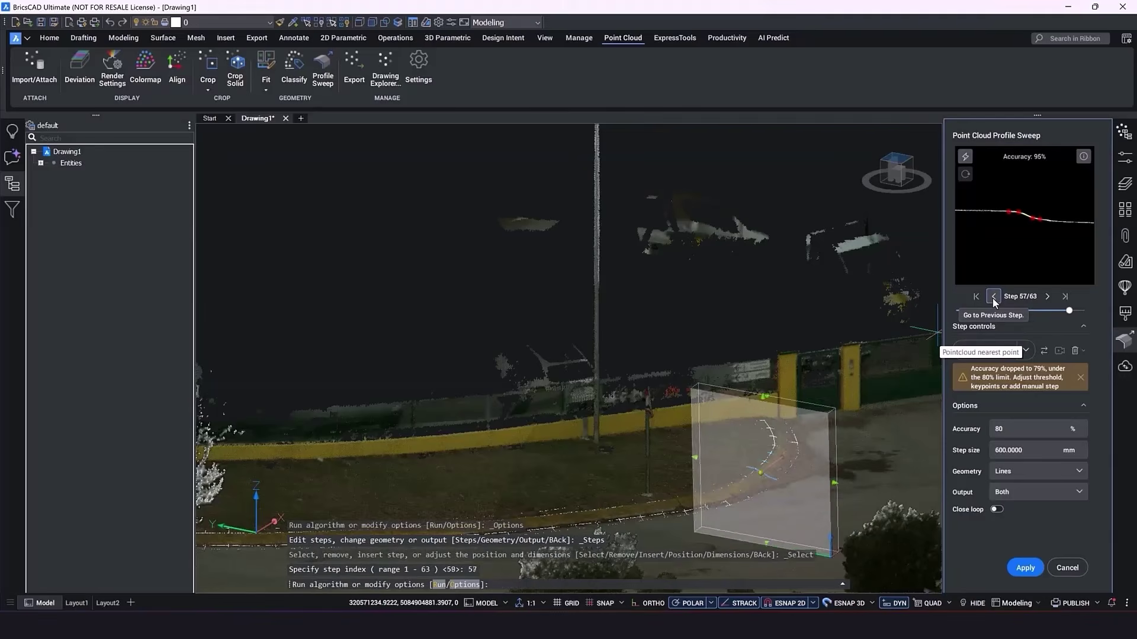
{"action": "left_click", "coordinate": [993, 298]}
{"action": "left_click", "coordinate": [993, 297]}
{"action": "left_click", "coordinate": [993, 298]}
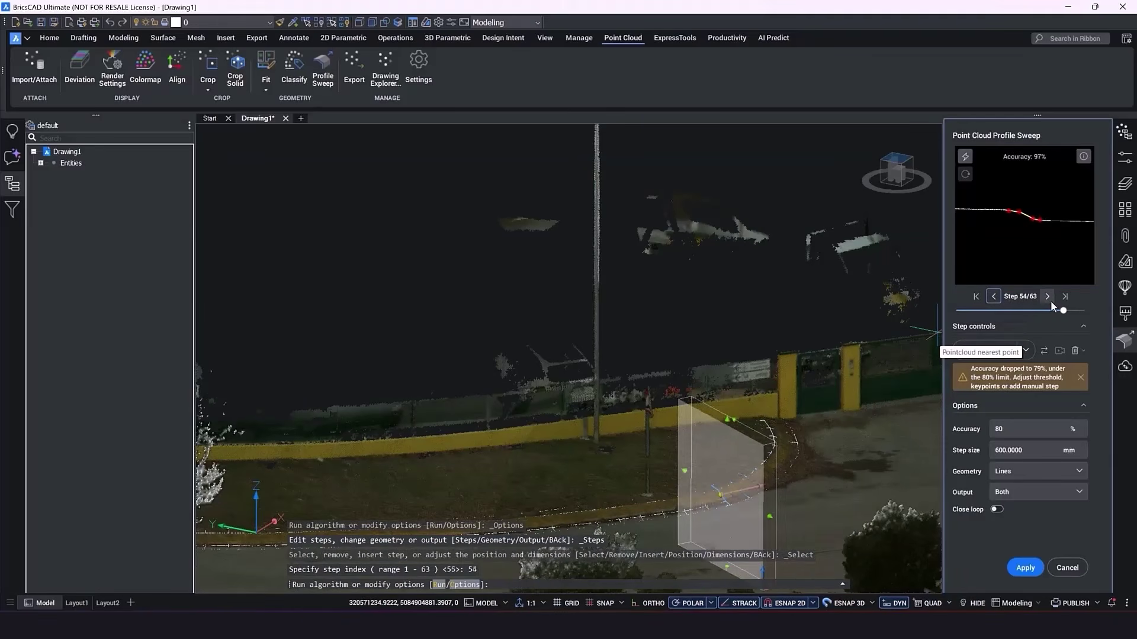
- Review the curb sections at steps 56, 48 and 47, comparing each section plane with the curb up close
{"action": "left_click", "coordinate": [1048, 297]}
{"action": "left_click", "coordinate": [1048, 297]}
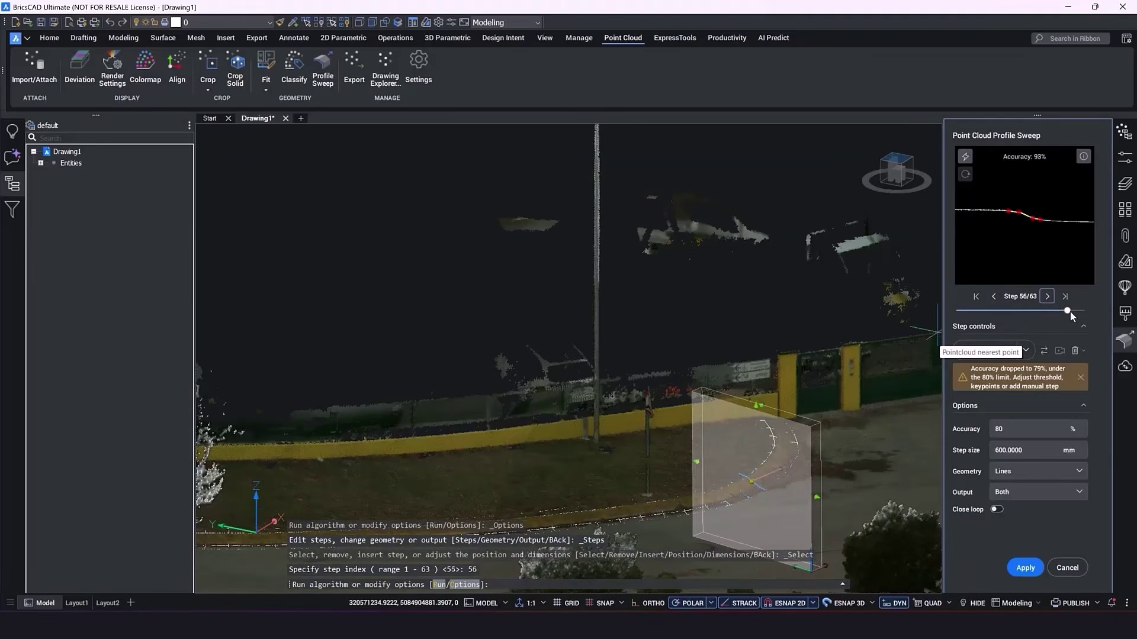
{"action": "left_click_drag", "start_coordinate": [1068, 315], "coordinate": [1051, 315]}
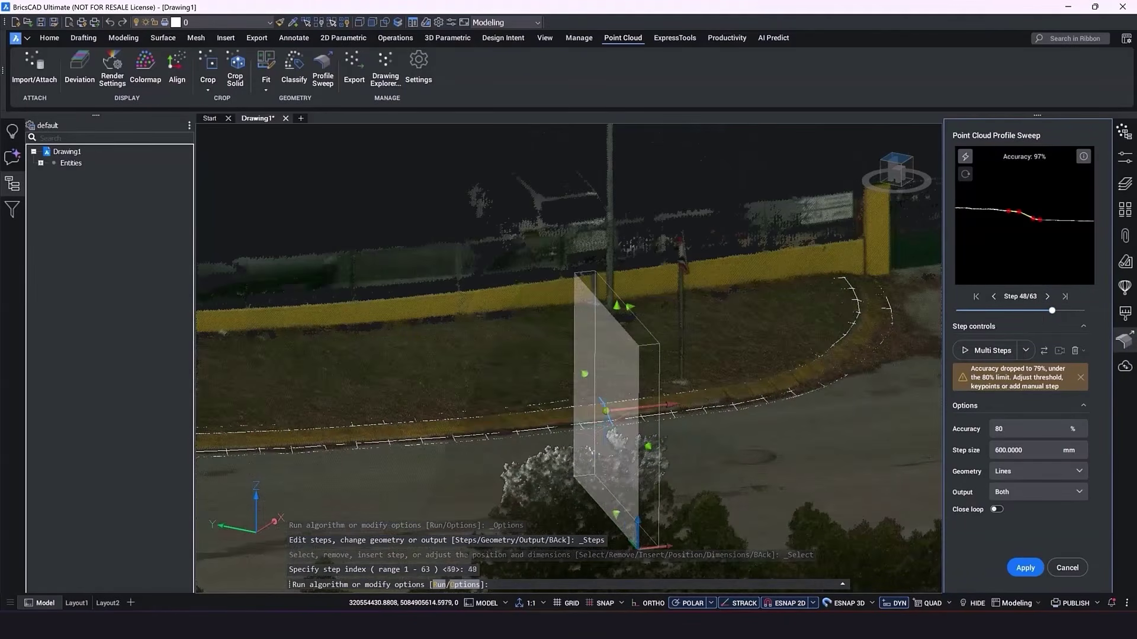
{"action": "scroll", "coordinate": [607, 494], "scroll_direction": "up", "scroll_amount": 5}
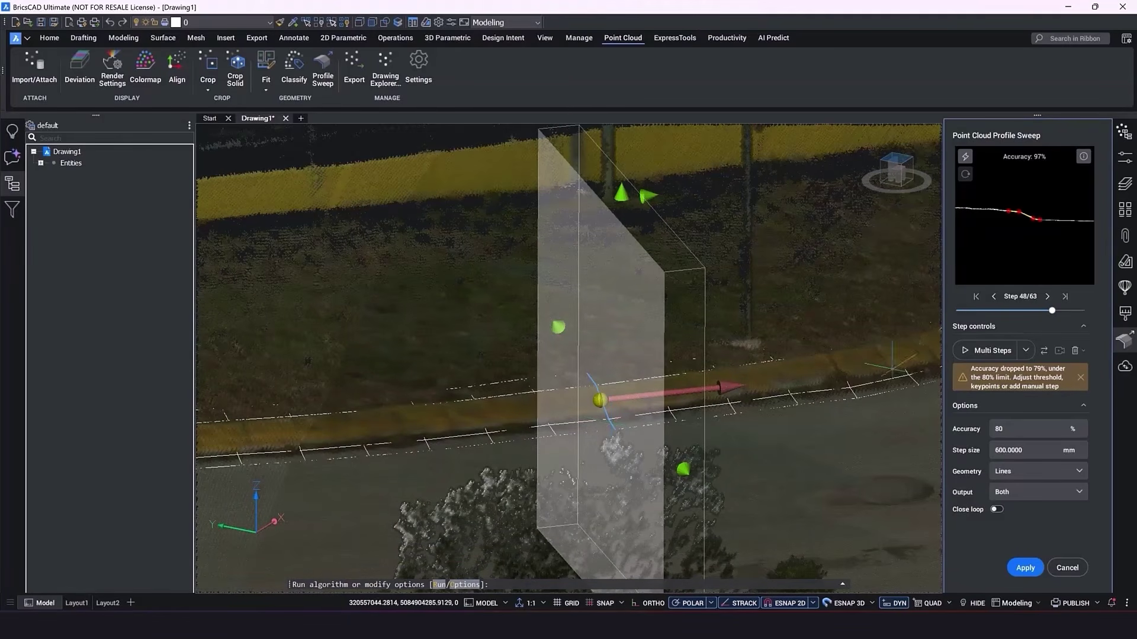
{"action": "left_click", "coordinate": [993, 297]}
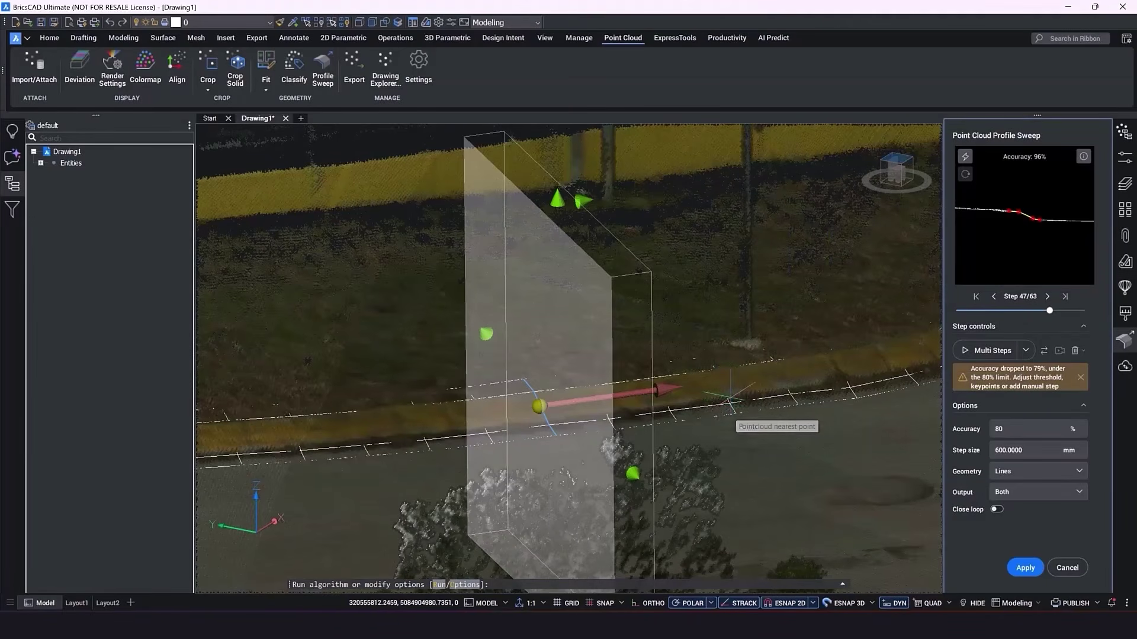
- Apply the profile sweep to create the extracted curb geometry in the drawing
{"action": "scroll", "coordinate": [733, 406], "scroll_direction": "down", "scroll_amount": 8}
{"action": "scroll", "coordinate": [733, 407], "scroll_direction": "down", "scroll_amount": 6}
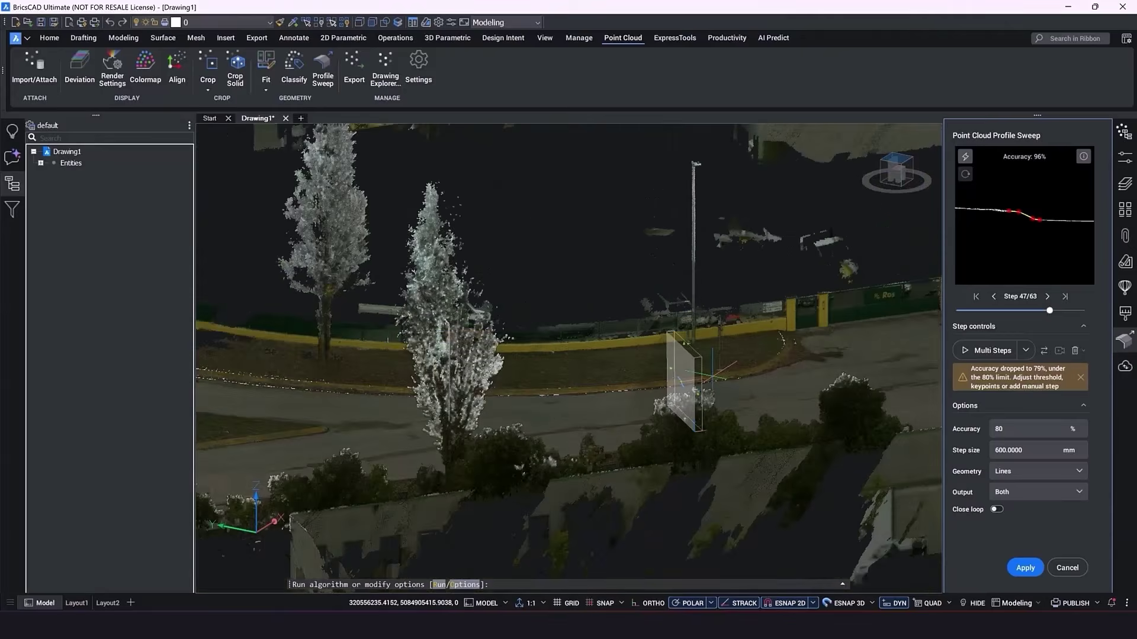
{"action": "left_click", "coordinate": [1026, 568]}
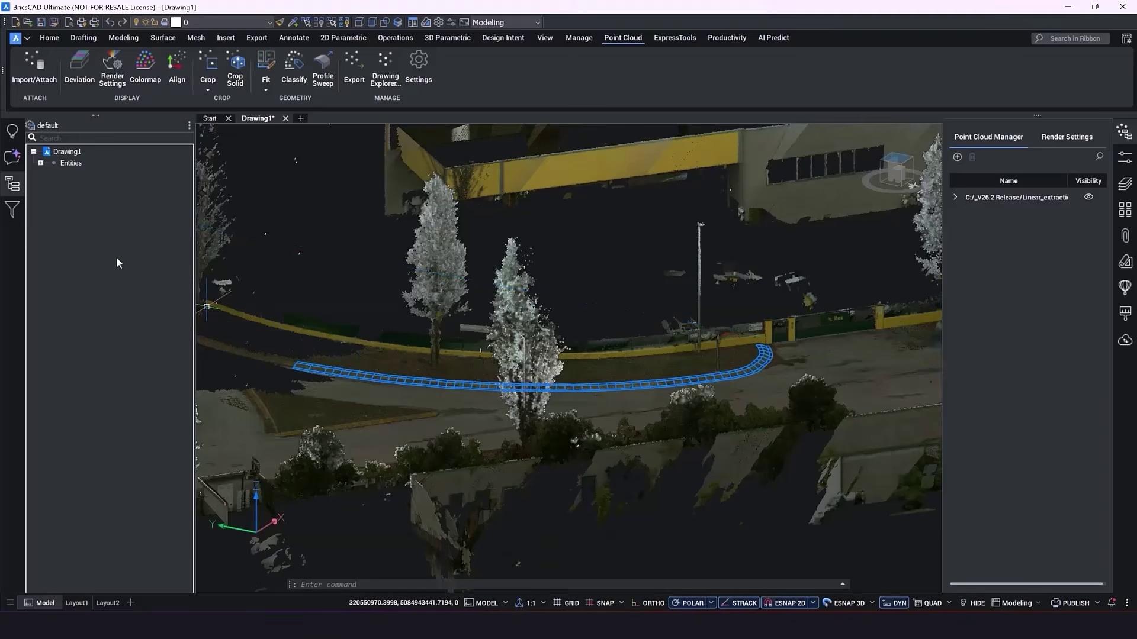
- Hide the PointCloud group to inspect the extracted curb lines alone, and show the point cloud again
{"action": "left_click", "coordinate": [40, 164]}
{"action": "left_click", "coordinate": [48, 186]}
{"action": "right_click", "coordinate": [97, 187]}
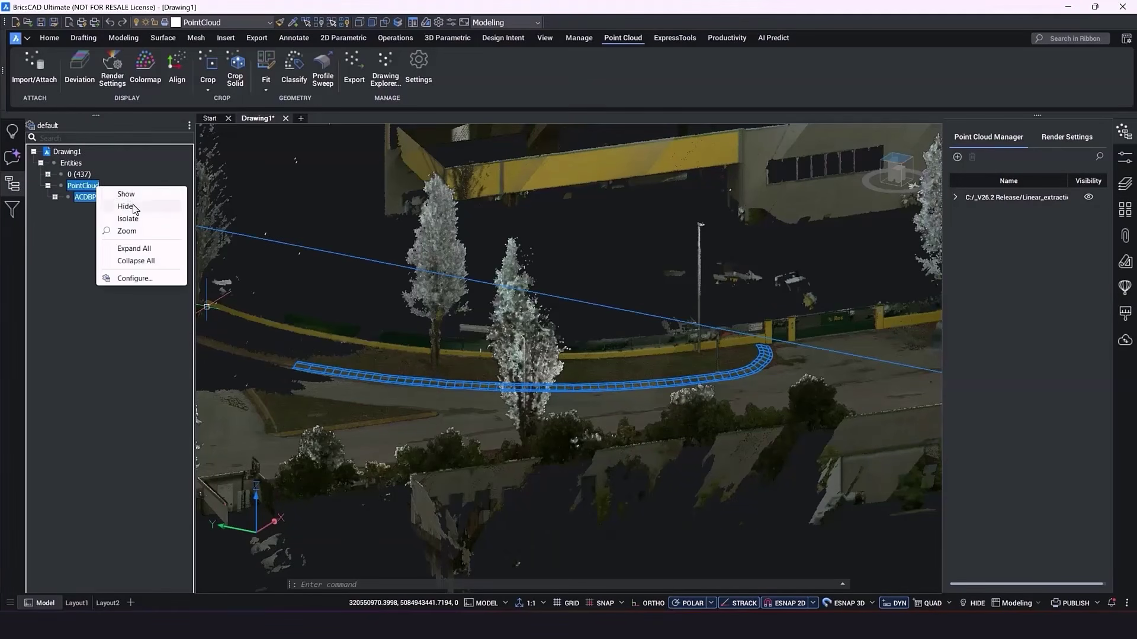
{"action": "left_click", "coordinate": [132, 204]}
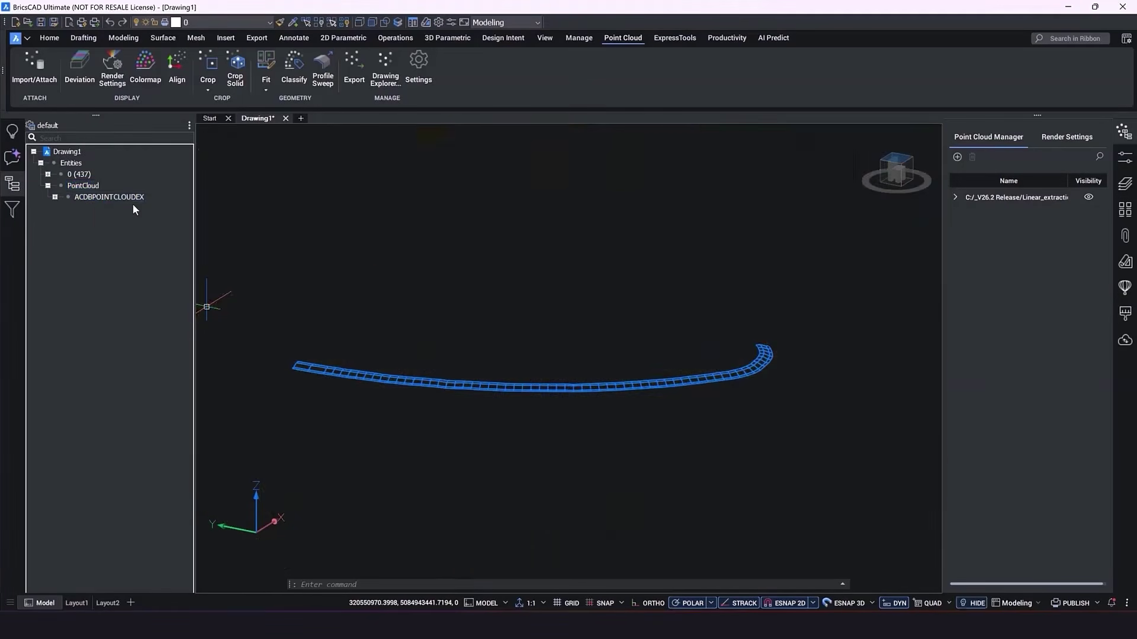
{"action": "right_click", "coordinate": [94, 185]}
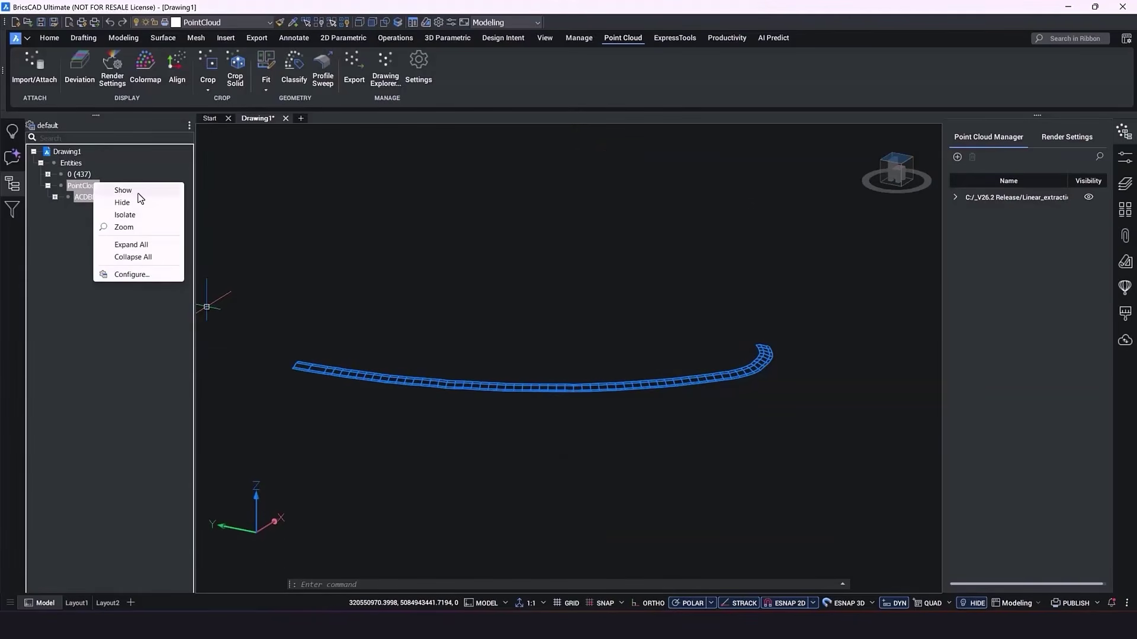
{"action": "left_click", "coordinate": [138, 193]}
- Expand the Line group on layer 0, hide all its curb lines to compare with the cloud, and show them again
{"action": "left_click", "coordinate": [47, 174]}
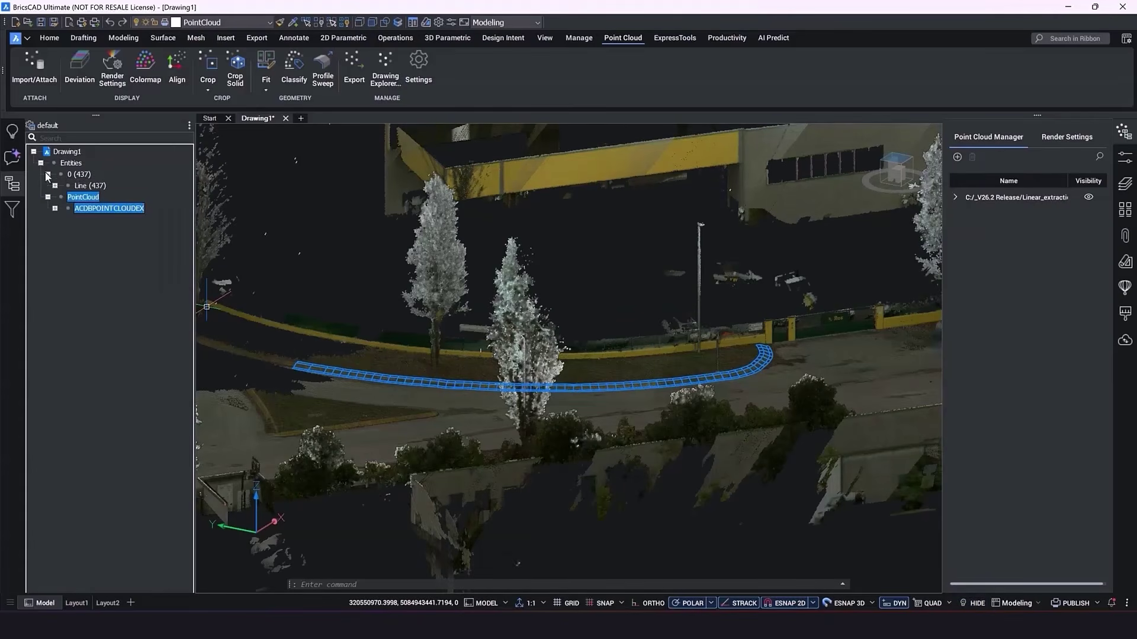
{"action": "left_click", "coordinate": [55, 186]}
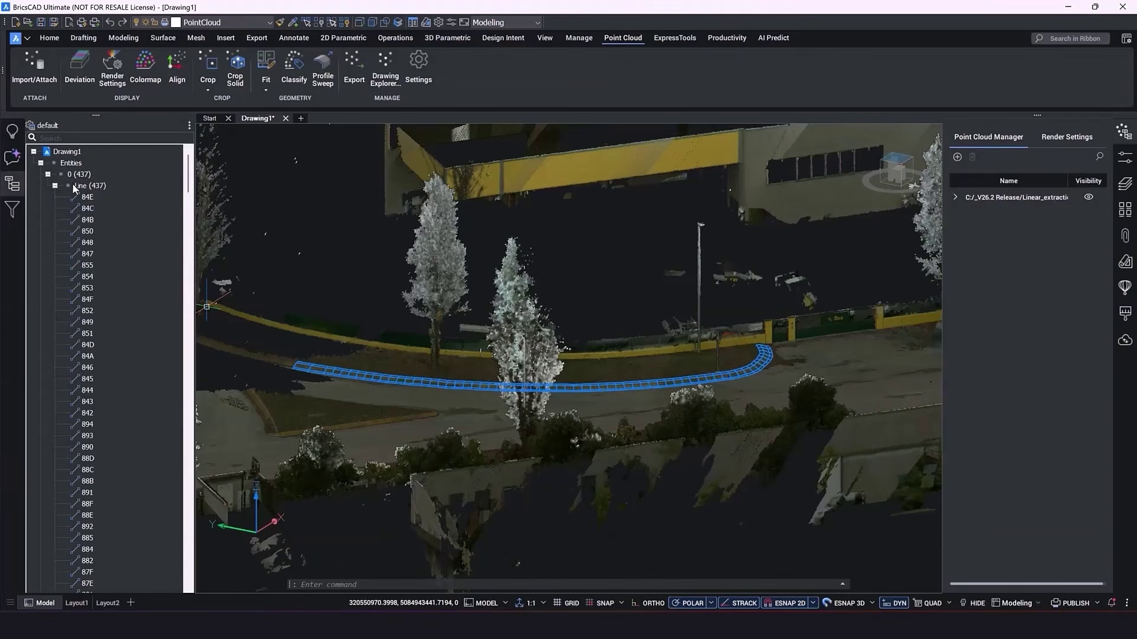
{"action": "left_click", "coordinate": [90, 186]}
{"action": "right_click", "coordinate": [91, 190]}
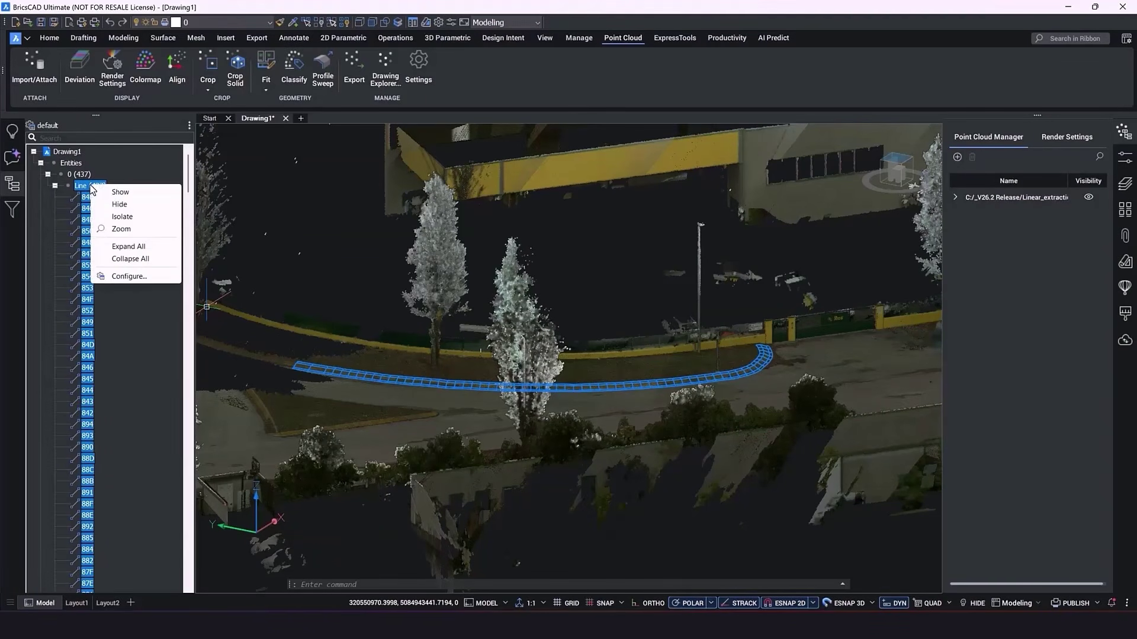
{"action": "left_click", "coordinate": [123, 205]}
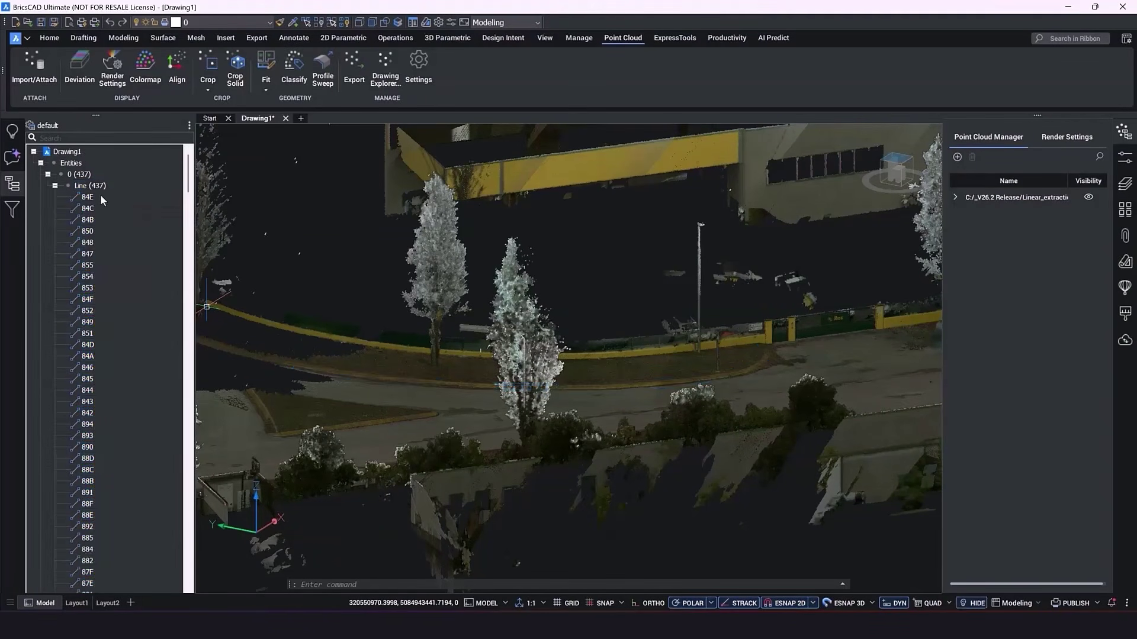
{"action": "right_click", "coordinate": [95, 184]}
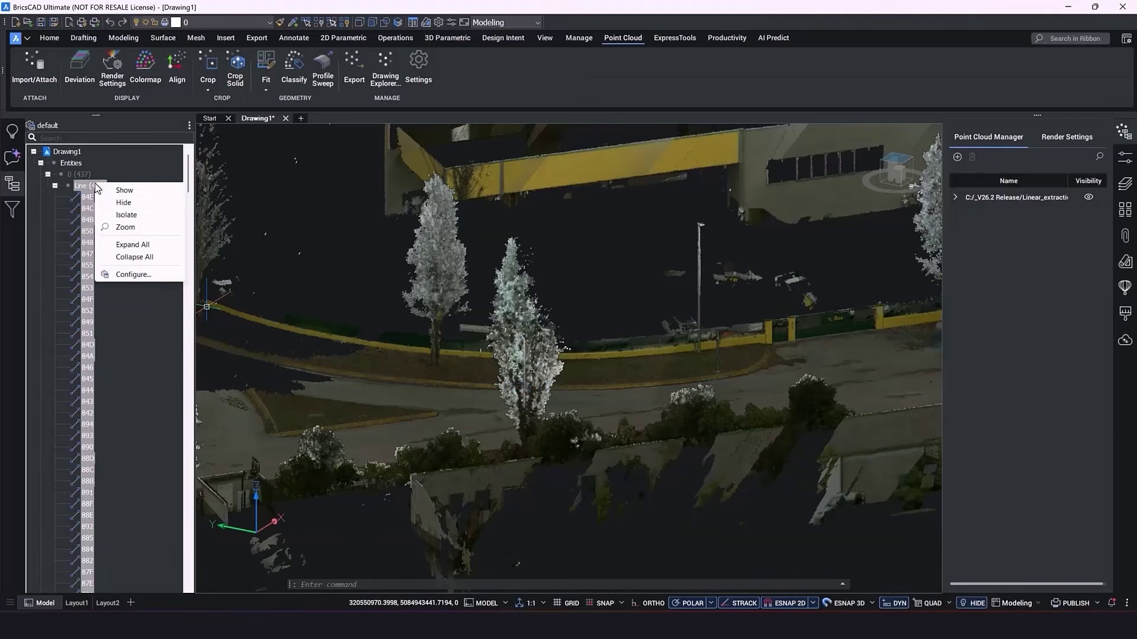
{"action": "left_click", "coordinate": [124, 190]}
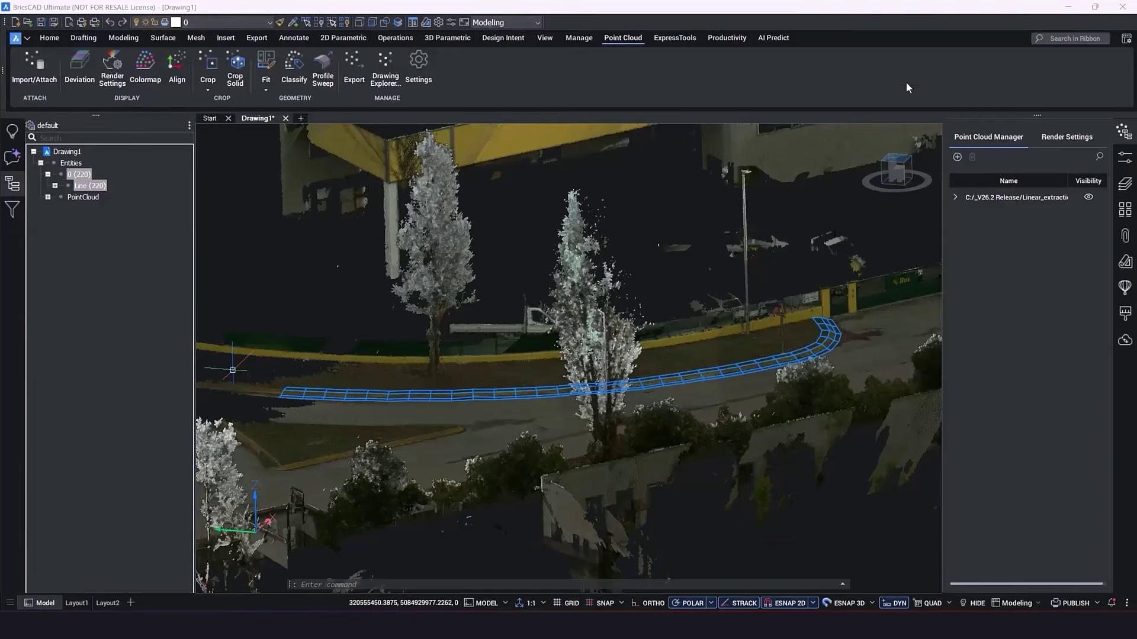
- Start a second Profile Sweep on the rounded curb beside the driveway, setting its start point near the wall and its direction along the curb
{"action": "left_click", "coordinate": [897, 163]}
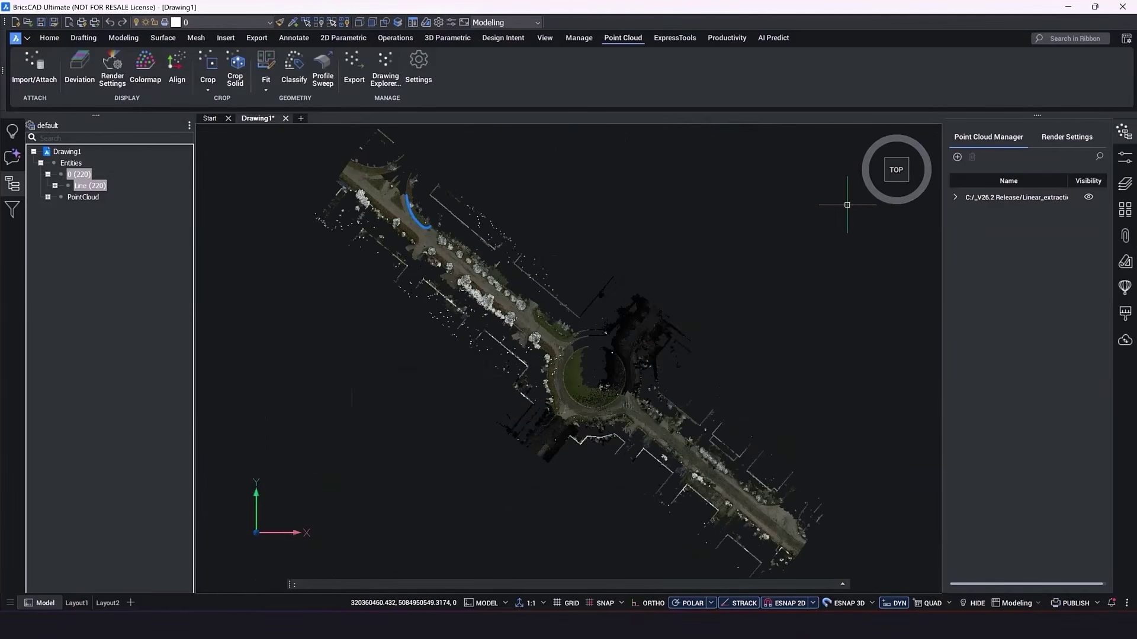
{"action": "mouse_move", "coordinate": [533, 367]}
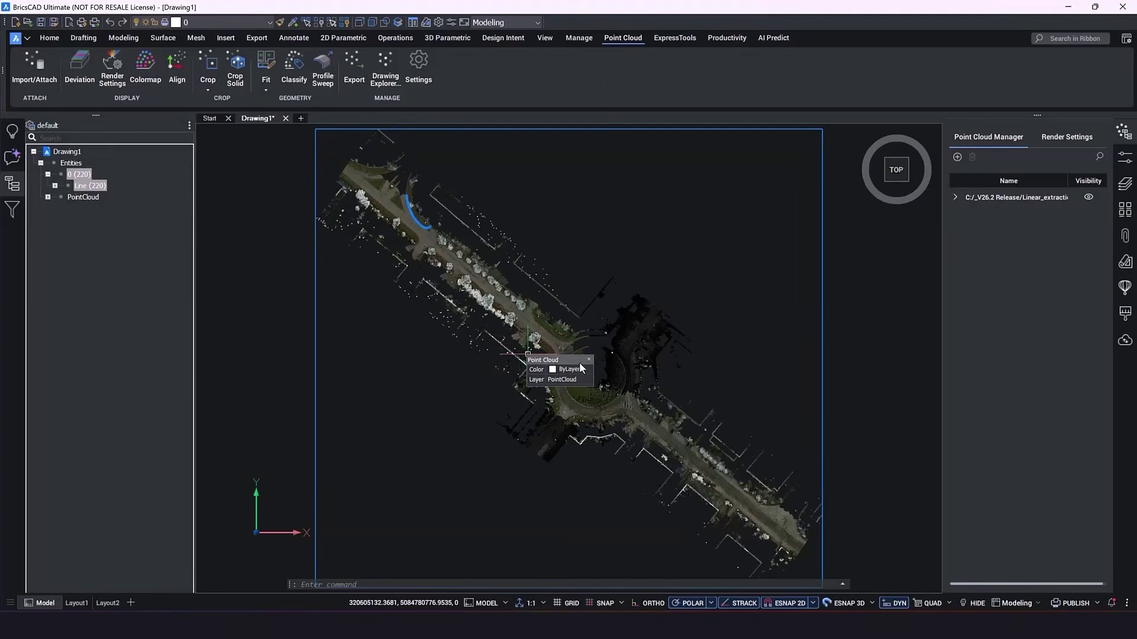
{"action": "left_click", "coordinate": [588, 360]}
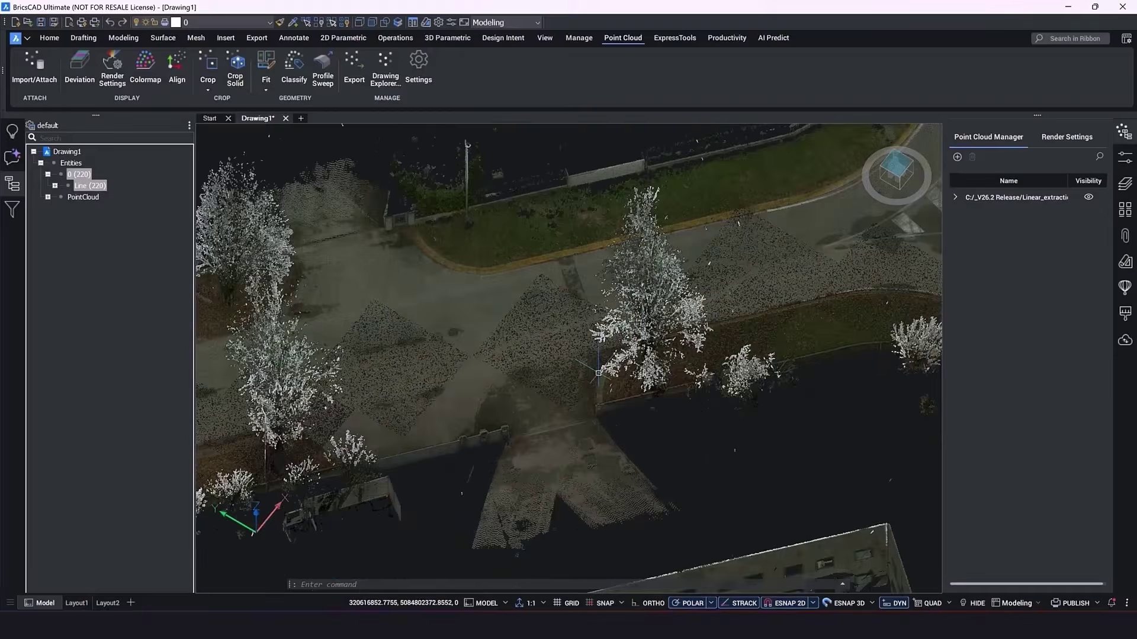
{"action": "scroll", "coordinate": [598, 373], "scroll_direction": "up", "scroll_amount": 4}
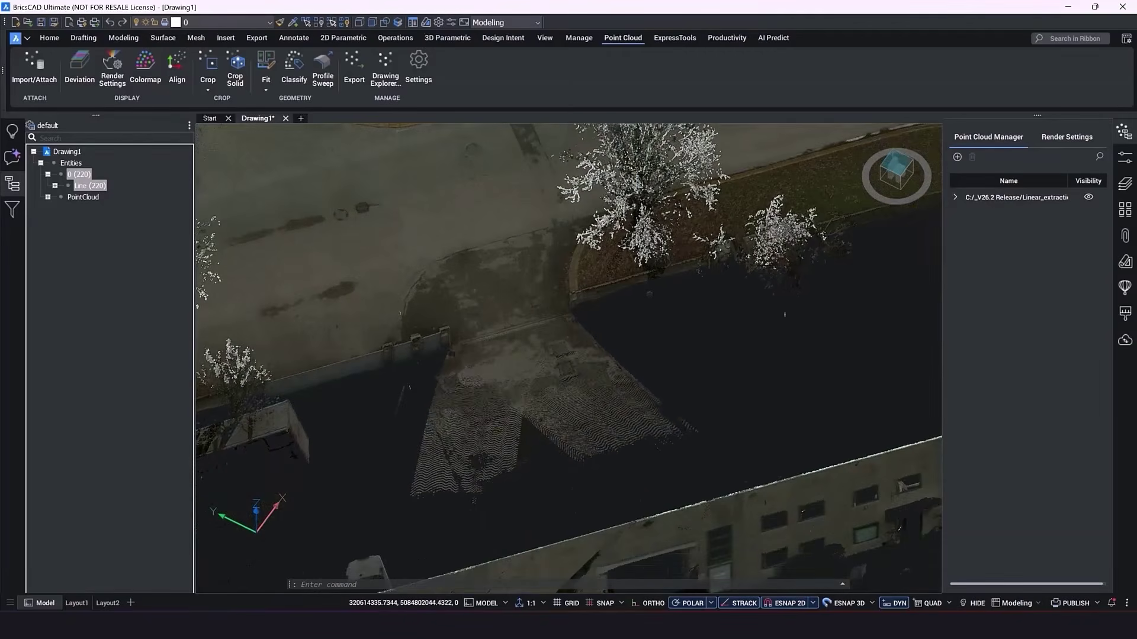
{"action": "scroll", "coordinate": [569, 356], "scroll_direction": "up", "scroll_amount": 5}
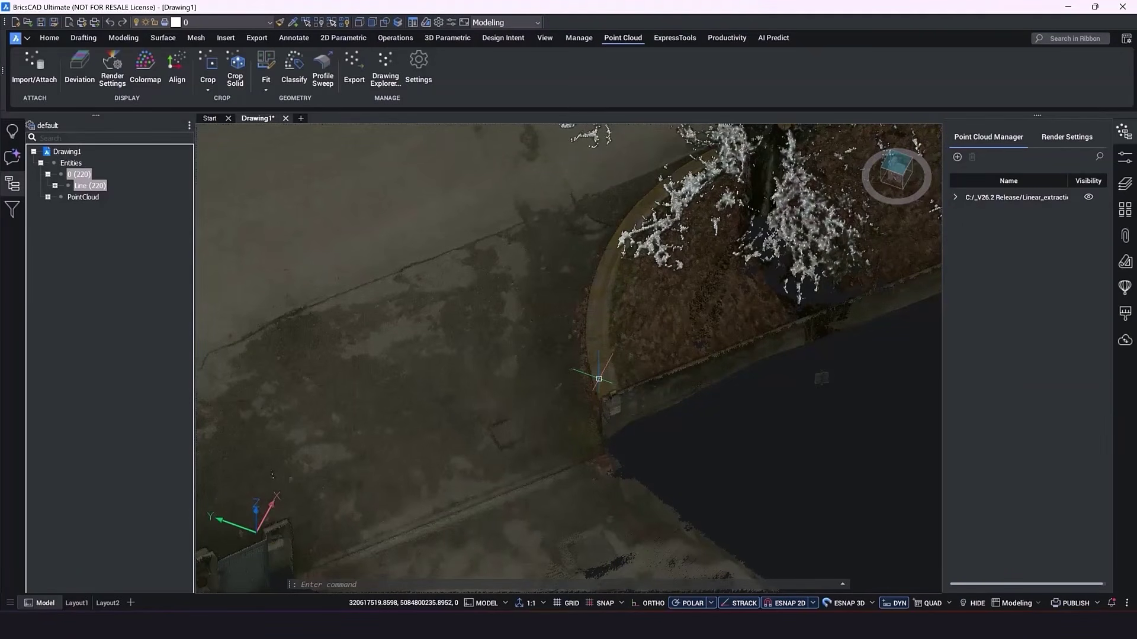
{"action": "left_click", "coordinate": [325, 71]}
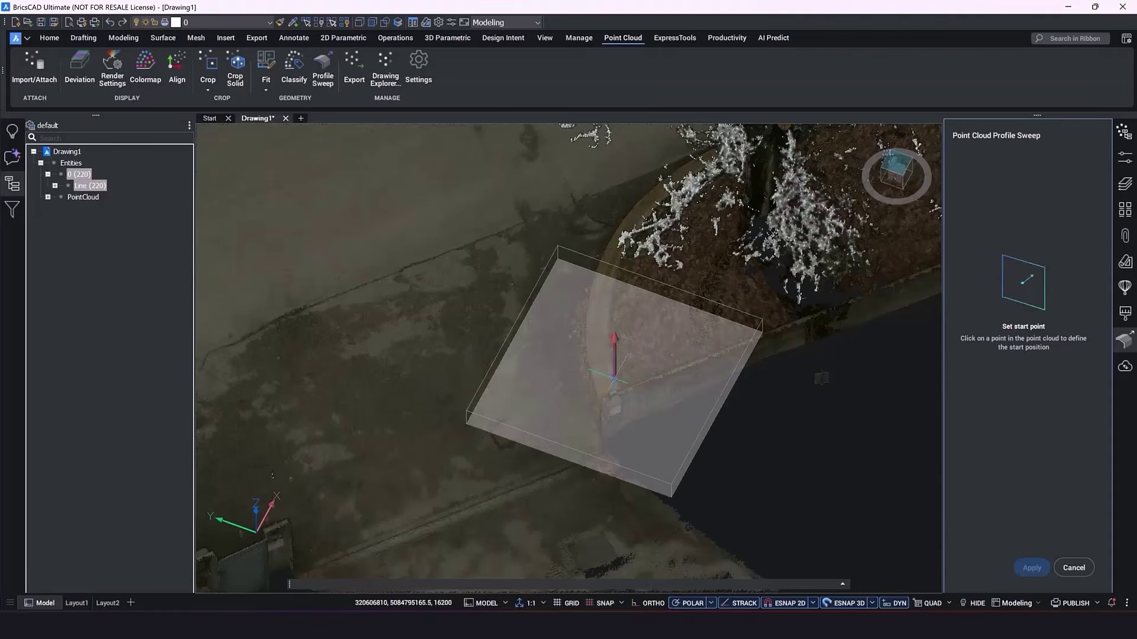
{"action": "left_click", "coordinate": [614, 378]}
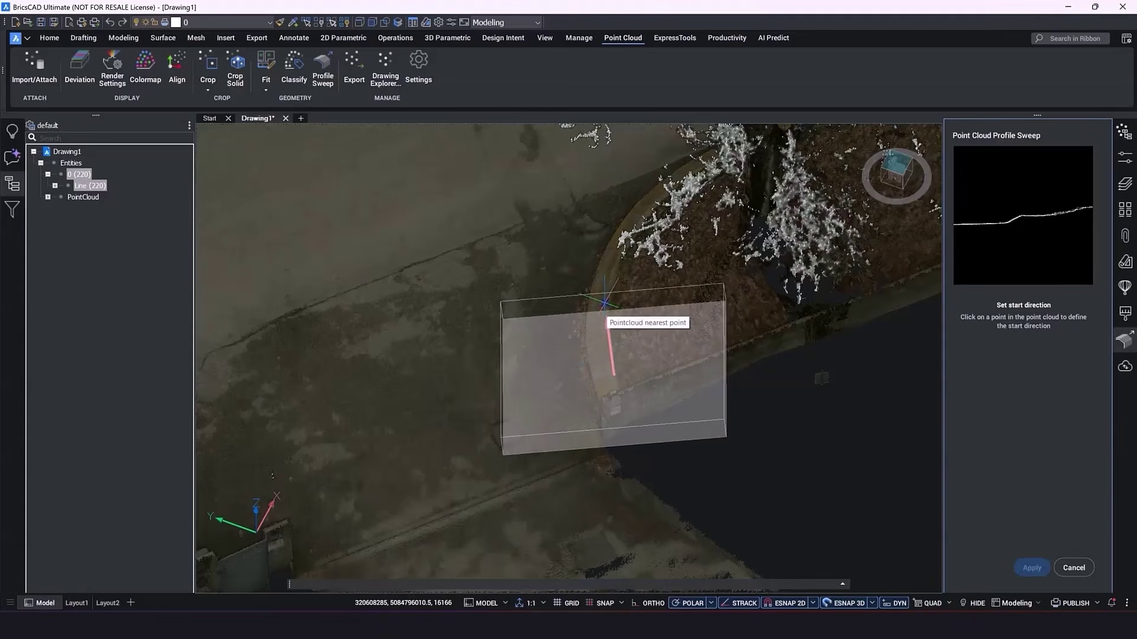
{"action": "left_click", "coordinate": [605, 303]}
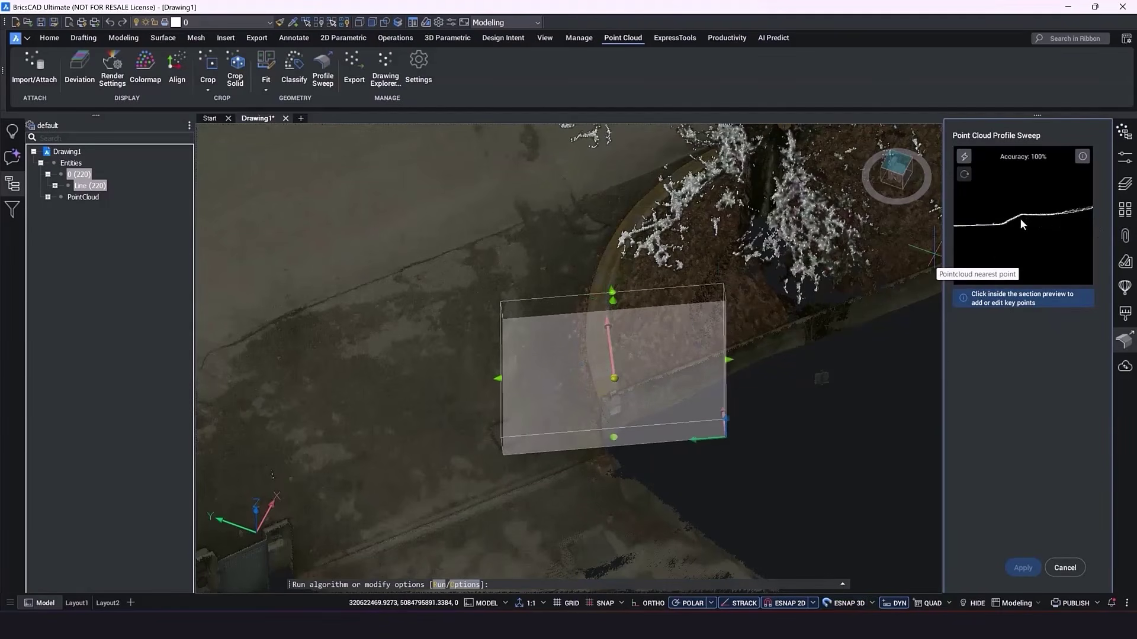
- Place four key points on the section preview, marking the upper ground, the curb's top edge, its base, and the road surface
{"action": "scroll", "coordinate": [1020, 221], "scroll_direction": "up", "scroll_amount": 2}
{"action": "middle_click_drag", "start_coordinate": [1009, 241], "coordinate": [1031, 242]}
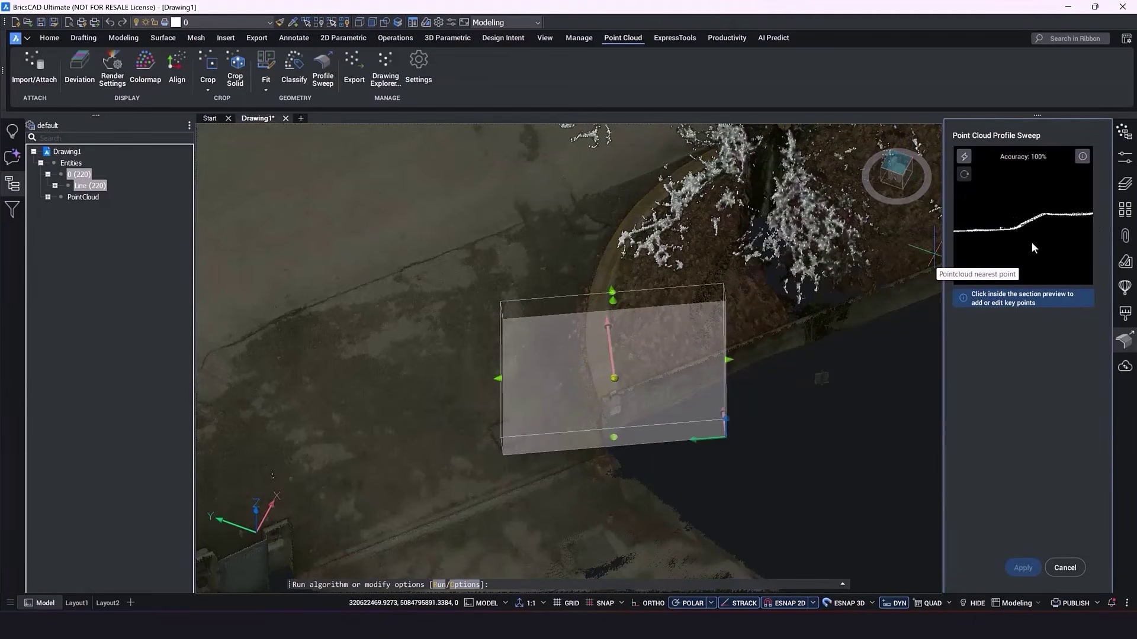
{"action": "left_click", "coordinate": [1076, 215]}
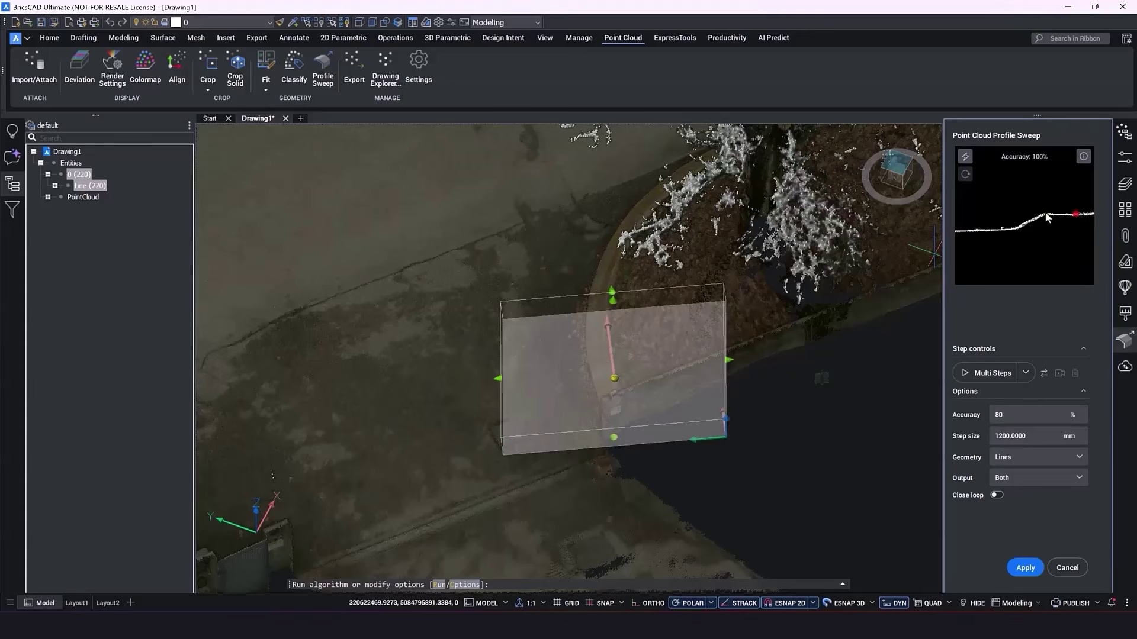
{"action": "left_click", "coordinate": [1046, 214]}
{"action": "left_click", "coordinate": [981, 228]}
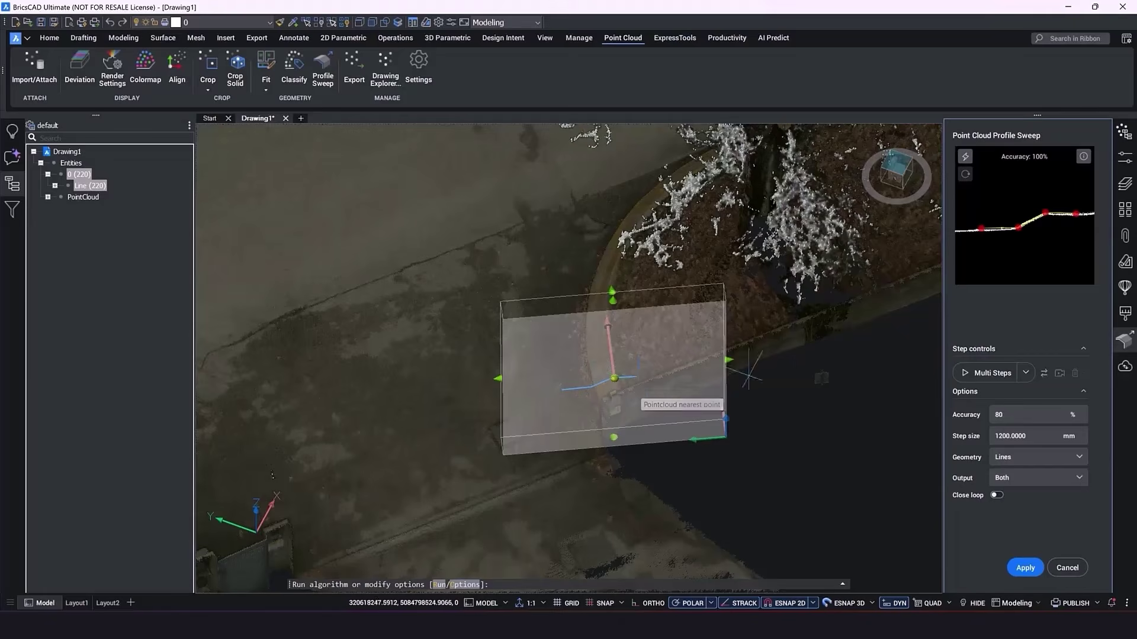
- Advance the sweep in Single Step mode to step 3, checking the key points against the curb section
{"action": "left_click", "coordinate": [1026, 374]}
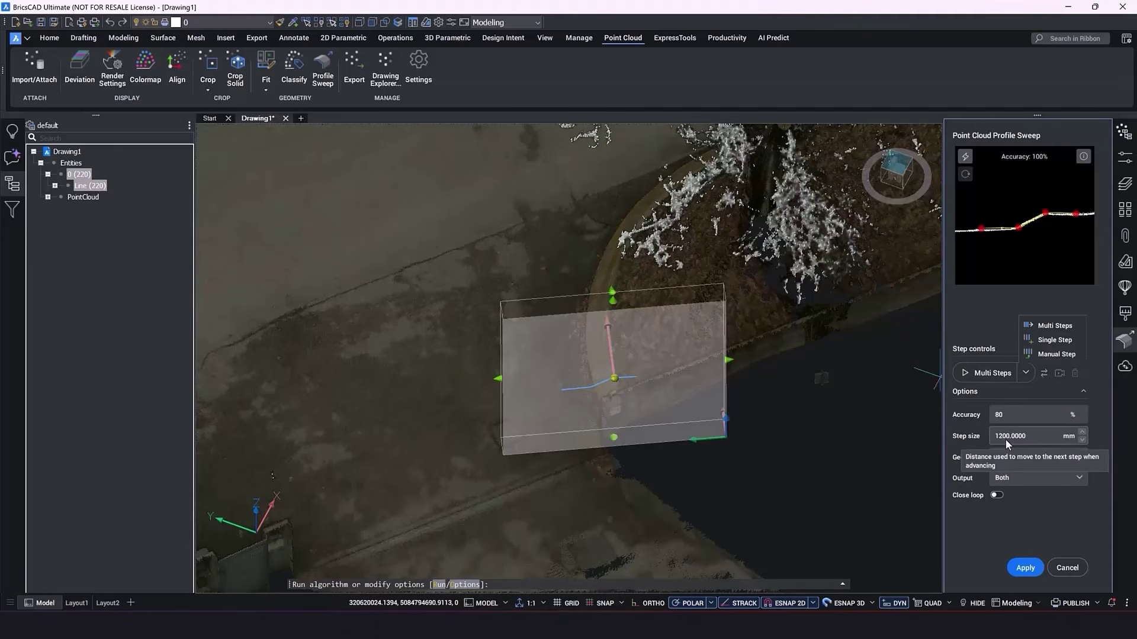
{"action": "left_click", "coordinate": [1045, 343]}
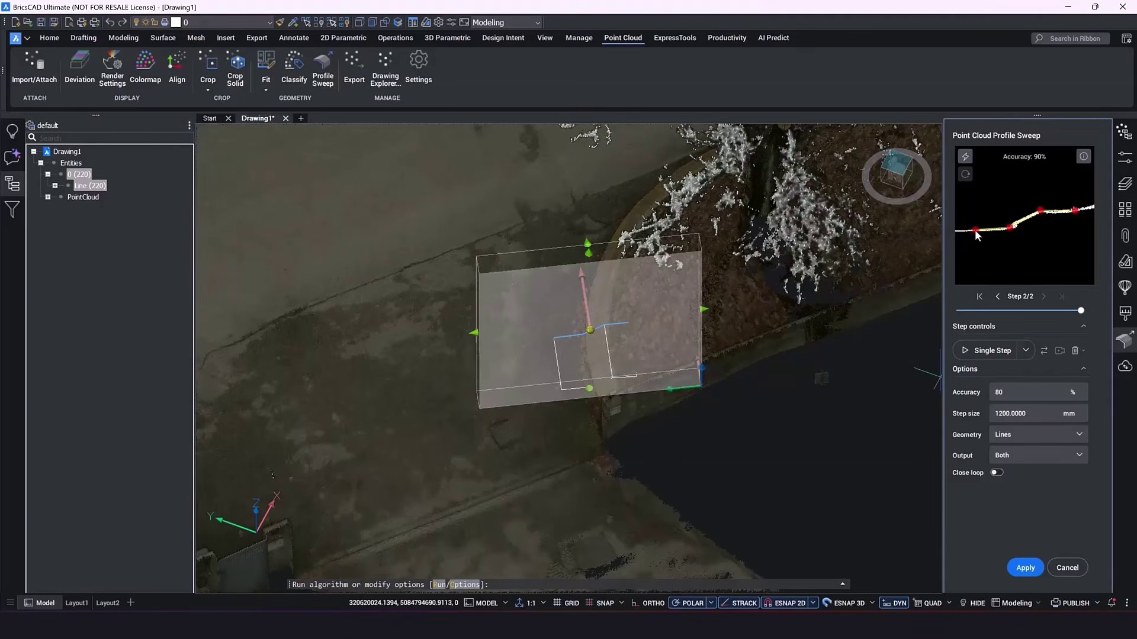
{"action": "left_click_drag", "start_coordinate": [975, 230], "coordinate": [975, 230]}
{"action": "left_click", "coordinate": [971, 349]}
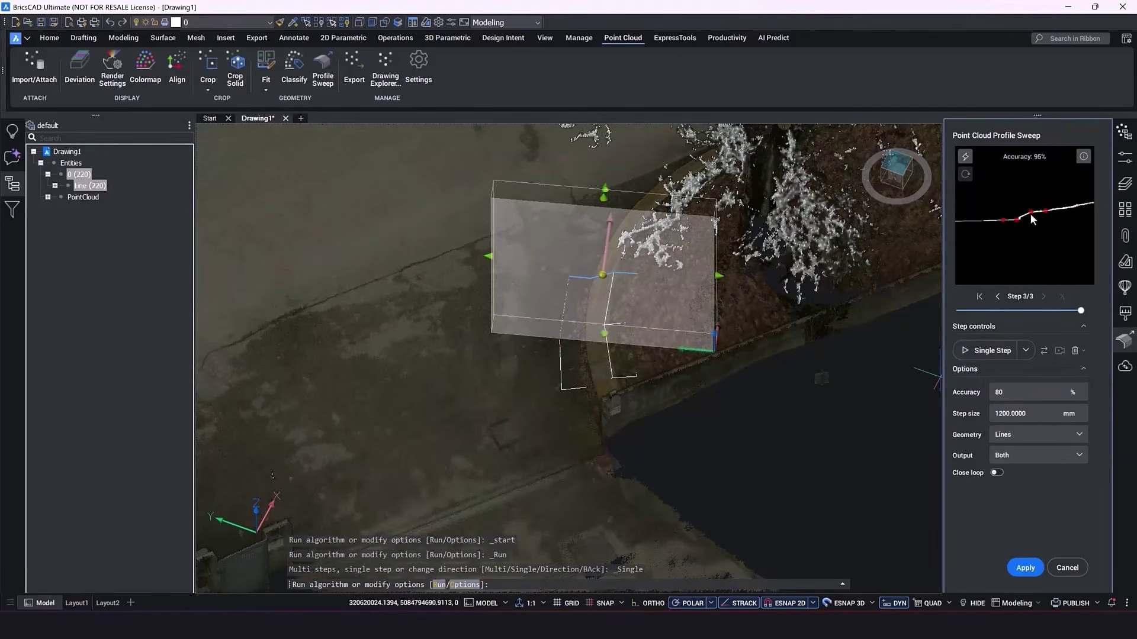
{"action": "scroll", "coordinate": [1028, 212], "scroll_direction": "up", "scroll_amount": 3}
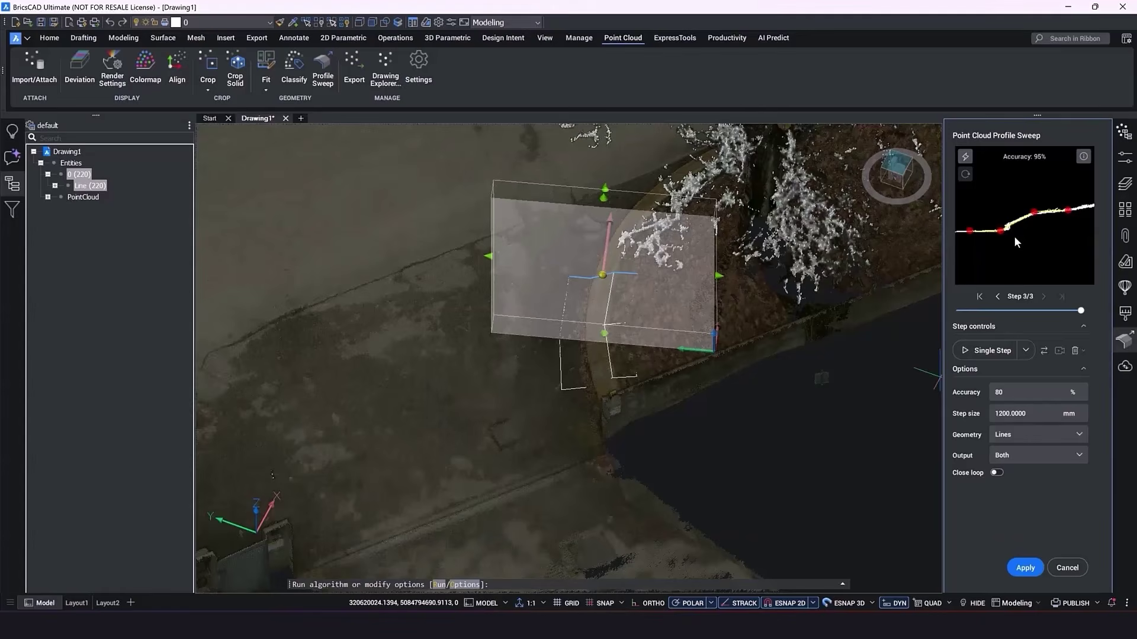
- Set the step size to 1000 mm and advance the sweep in single steps to step 6, checking the key-point fit
{"action": "left_click", "coordinate": [1038, 414]}
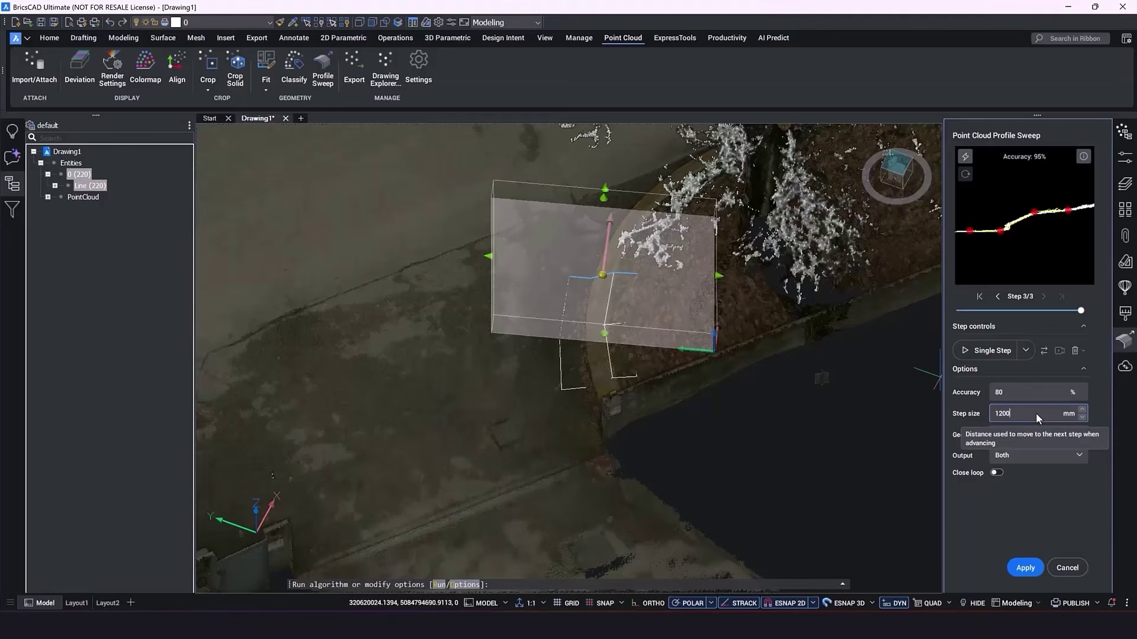
{"action": "key", "text": "BackSpace"}
{"action": "type", "text": "1000"}
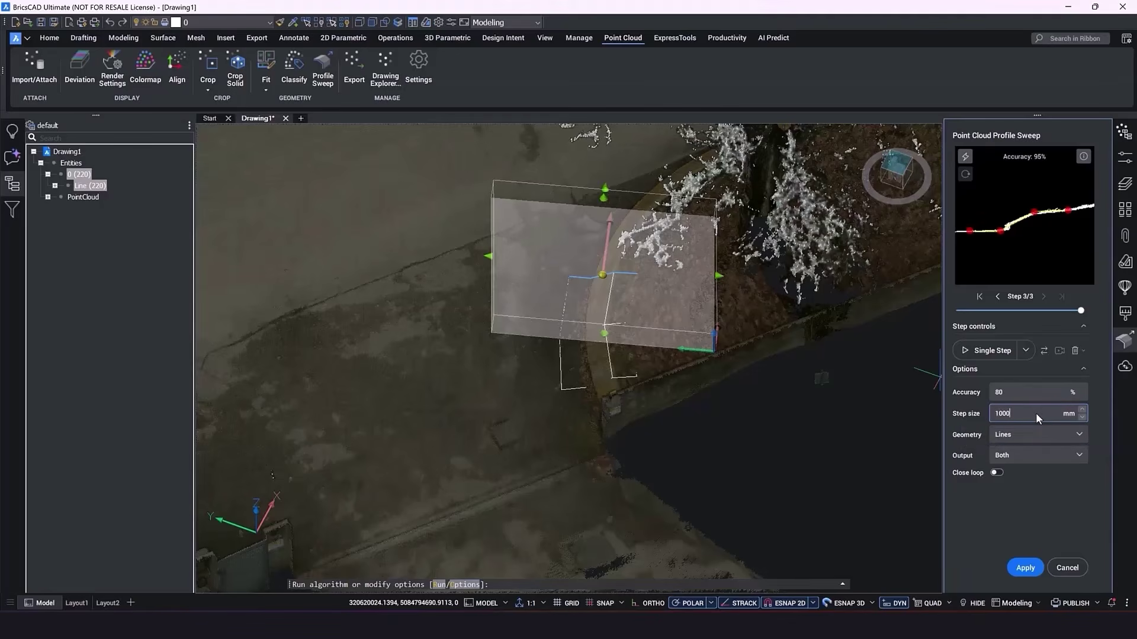
{"action": "left_click", "coordinate": [985, 353]}
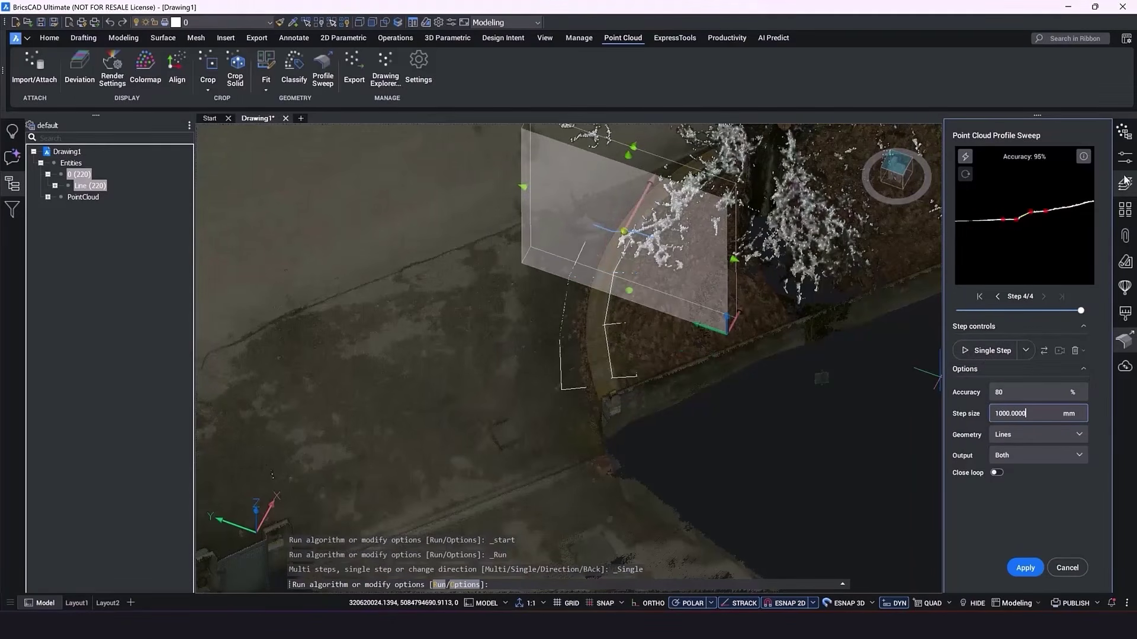
{"action": "left_click", "coordinate": [993, 349]}
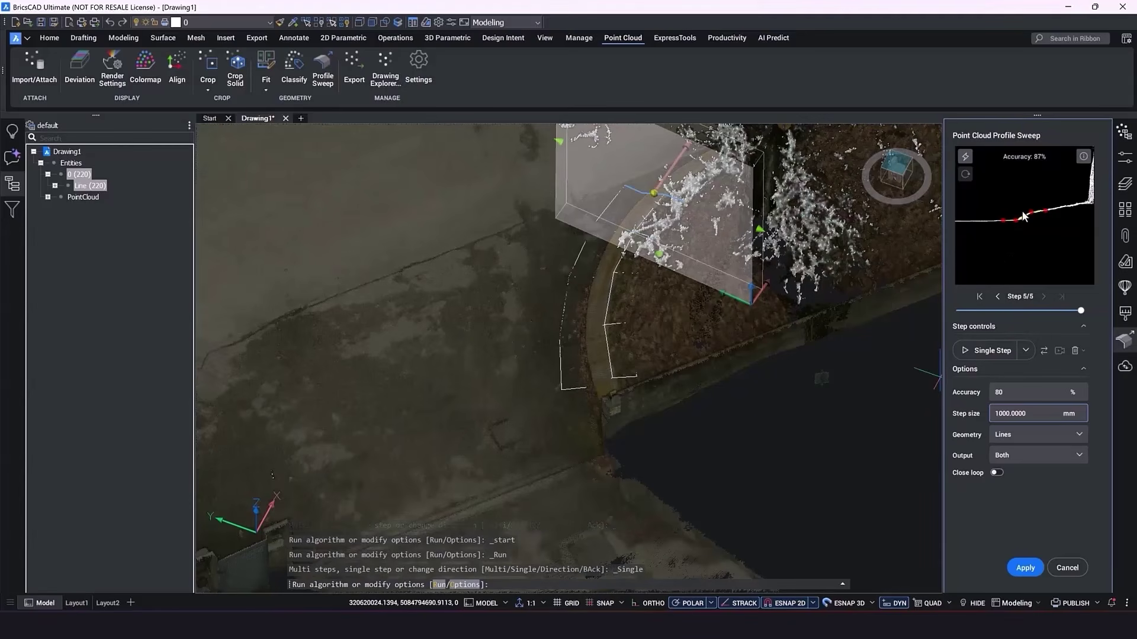
{"action": "scroll", "coordinate": [1025, 225], "scroll_direction": "up", "scroll_amount": 4}
{"action": "scroll", "coordinate": [1026, 226], "scroll_direction": "up", "scroll_amount": 1}
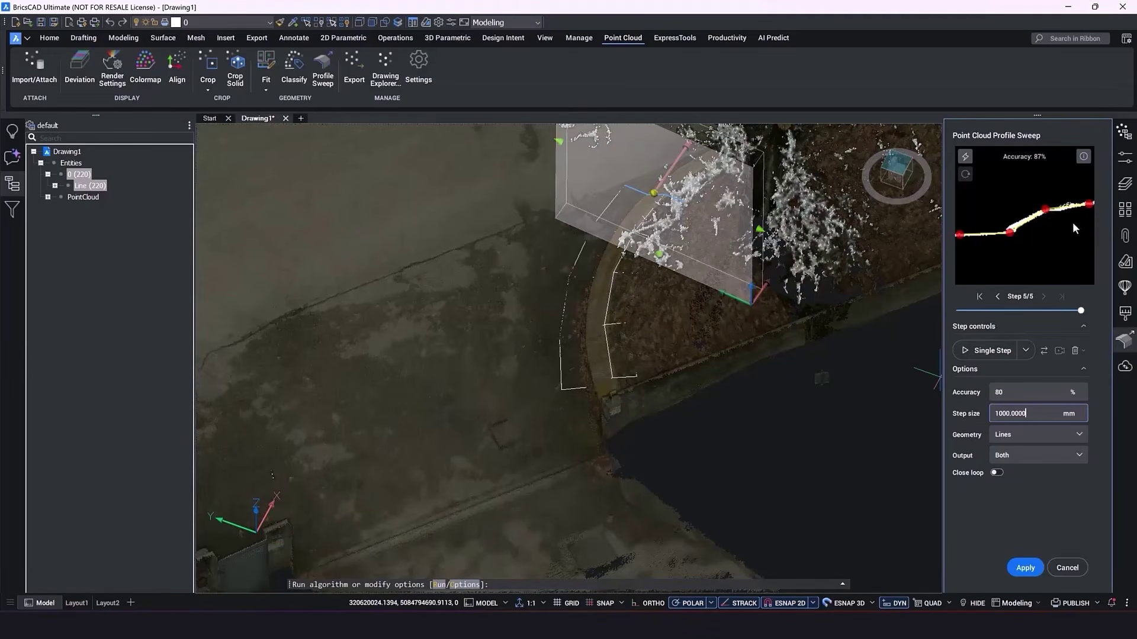
{"action": "scroll", "coordinate": [1053, 240], "scroll_direction": "down", "scroll_amount": 2}
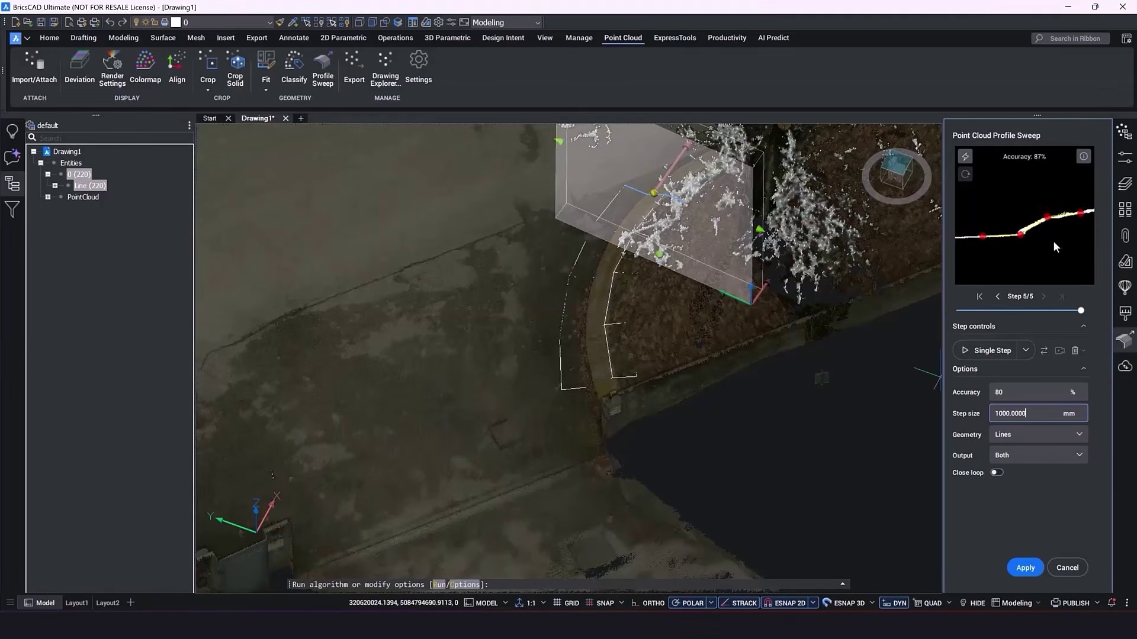
{"action": "left_click", "coordinate": [985, 350]}
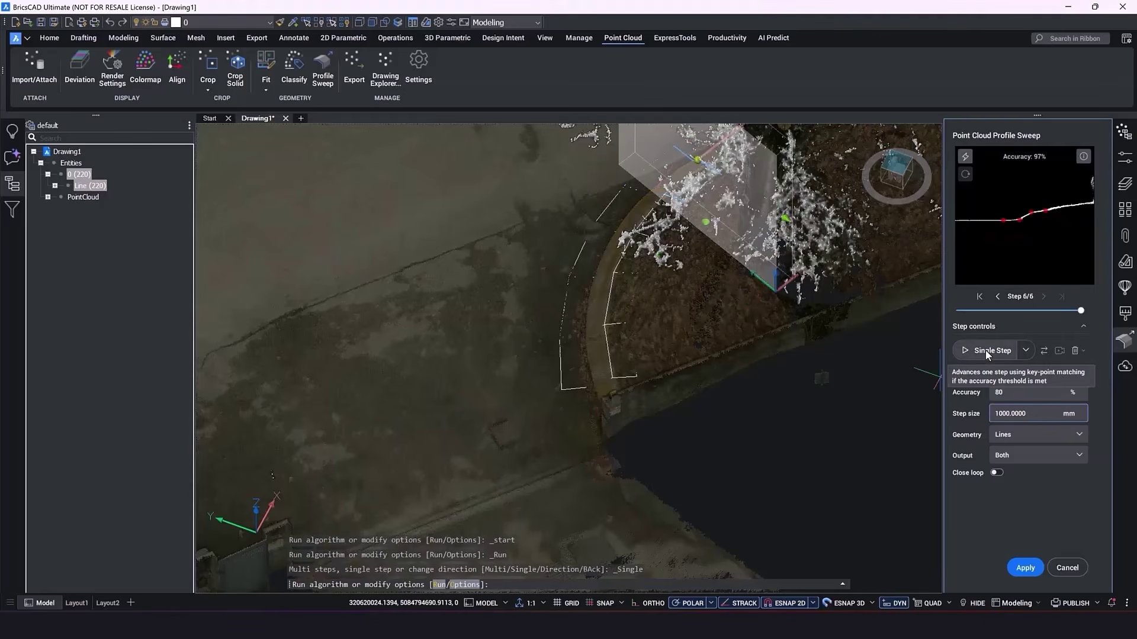
{"action": "scroll", "coordinate": [1016, 224], "scroll_direction": "up", "scroll_amount": 2}
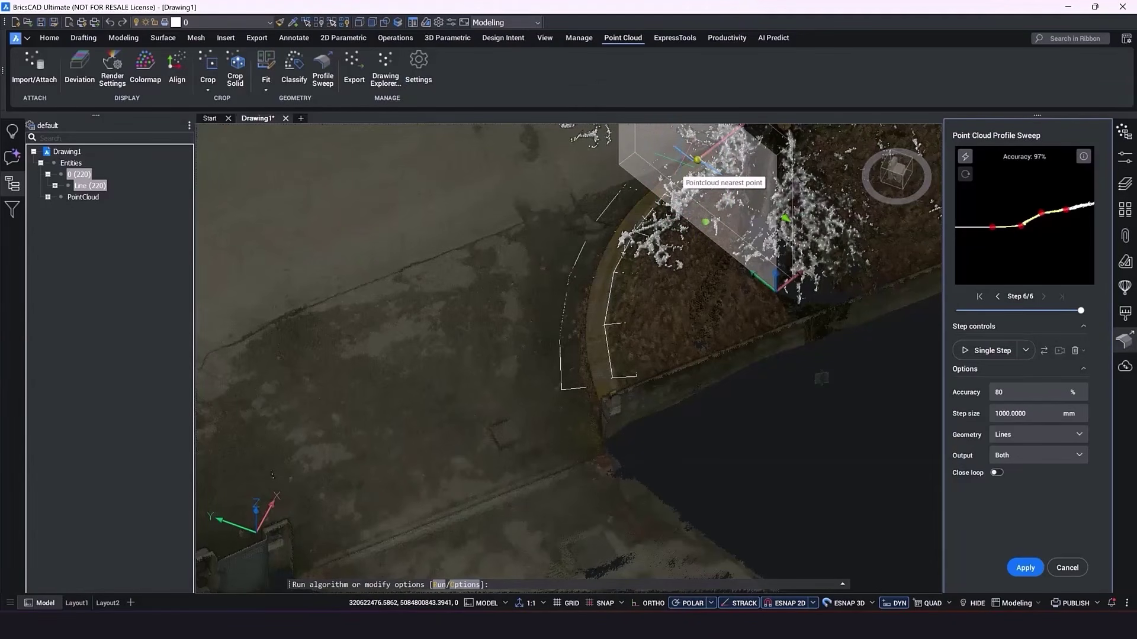
- Keep the camera aligned with the sweep's movement and advance three more single steps to step 9
{"action": "left_click", "coordinate": [1058, 352]}
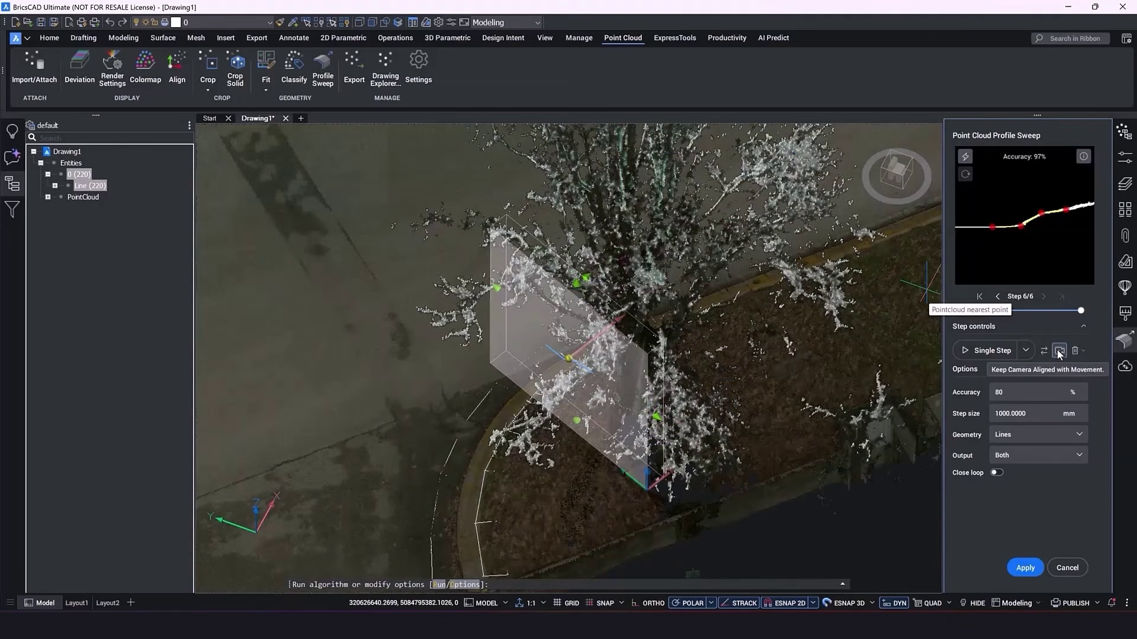
{"action": "left_click", "coordinate": [1000, 350]}
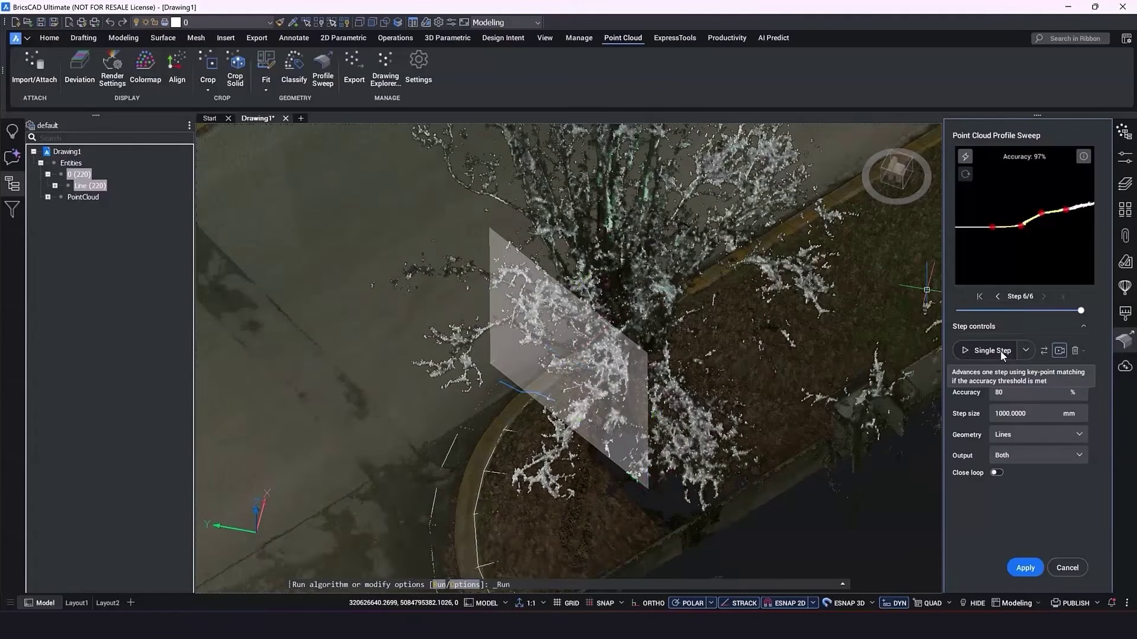
{"action": "left_click", "coordinate": [1000, 350]}
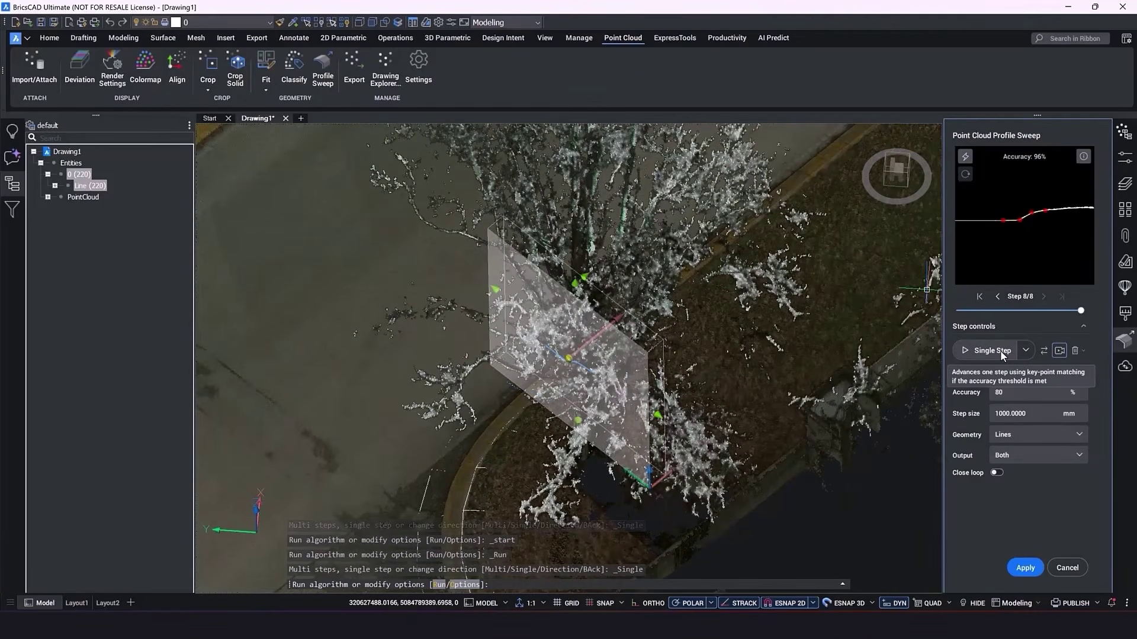
{"action": "left_click", "coordinate": [1000, 350]}
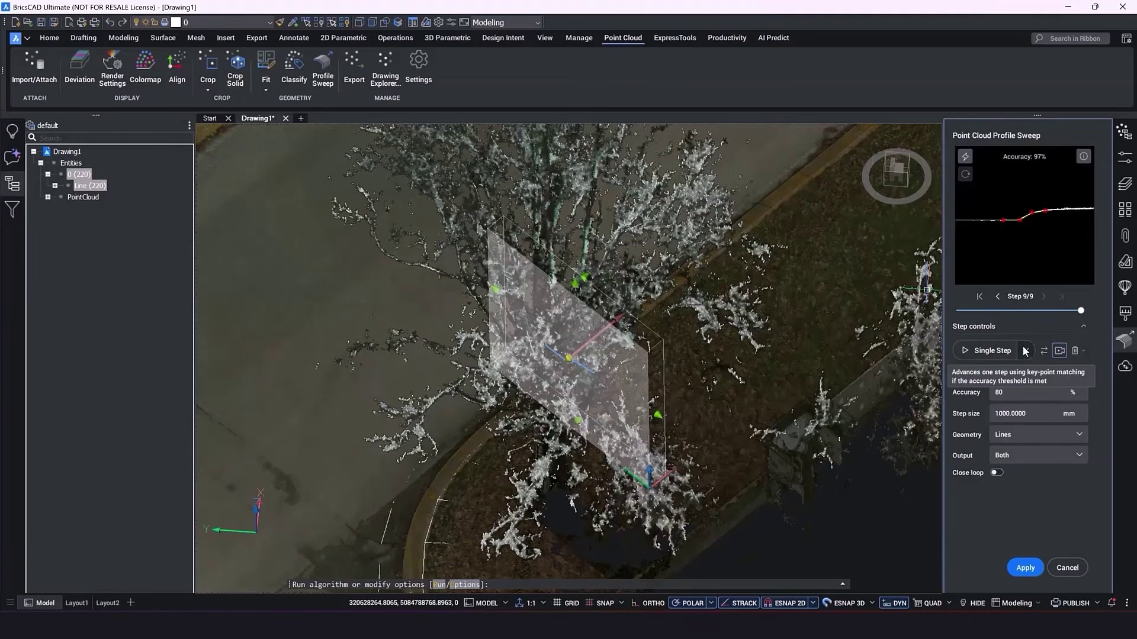
- Run the sweep in Multi Steps mode along the rest of the curb and pause it at step 114
{"action": "left_click", "coordinate": [1025, 350]}
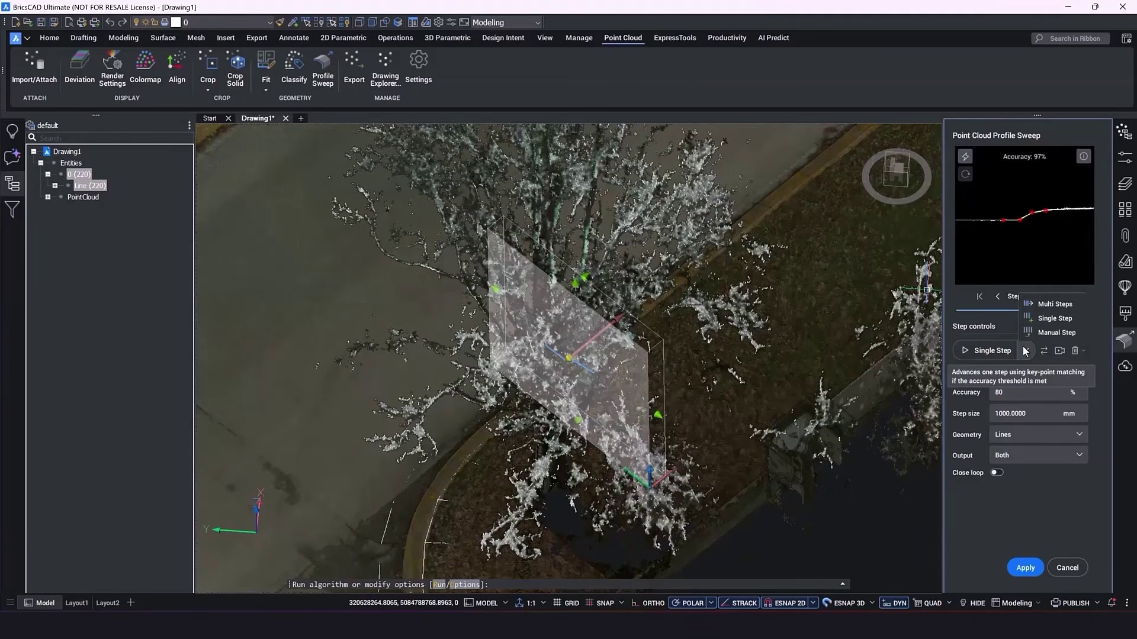
{"action": "left_click", "coordinate": [1032, 302]}
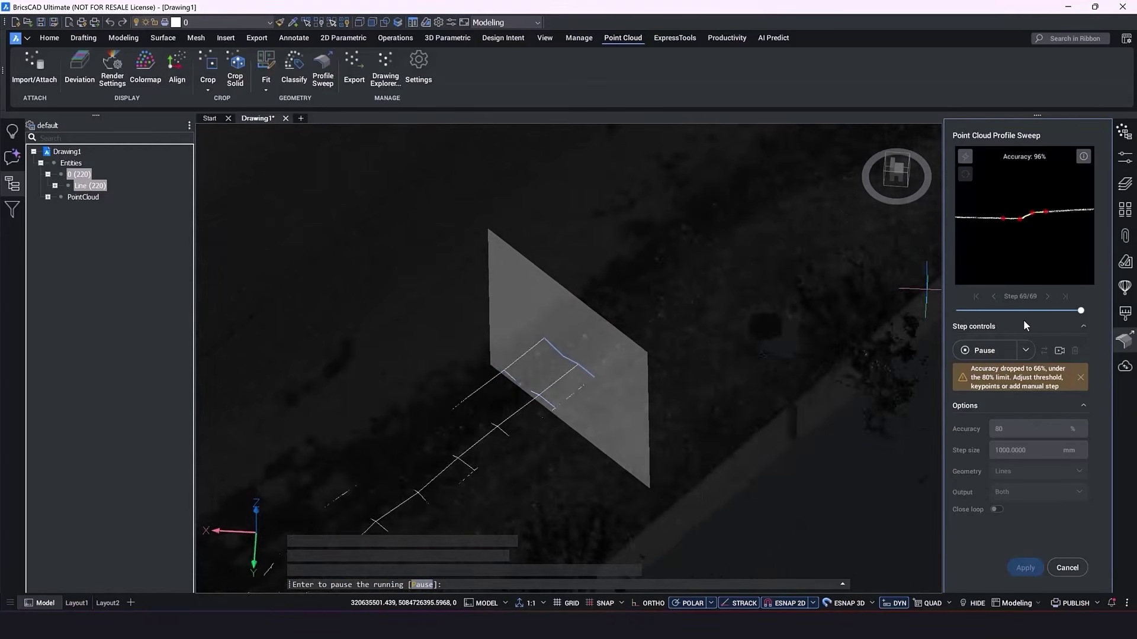
{"action": "left_click", "coordinate": [989, 348]}
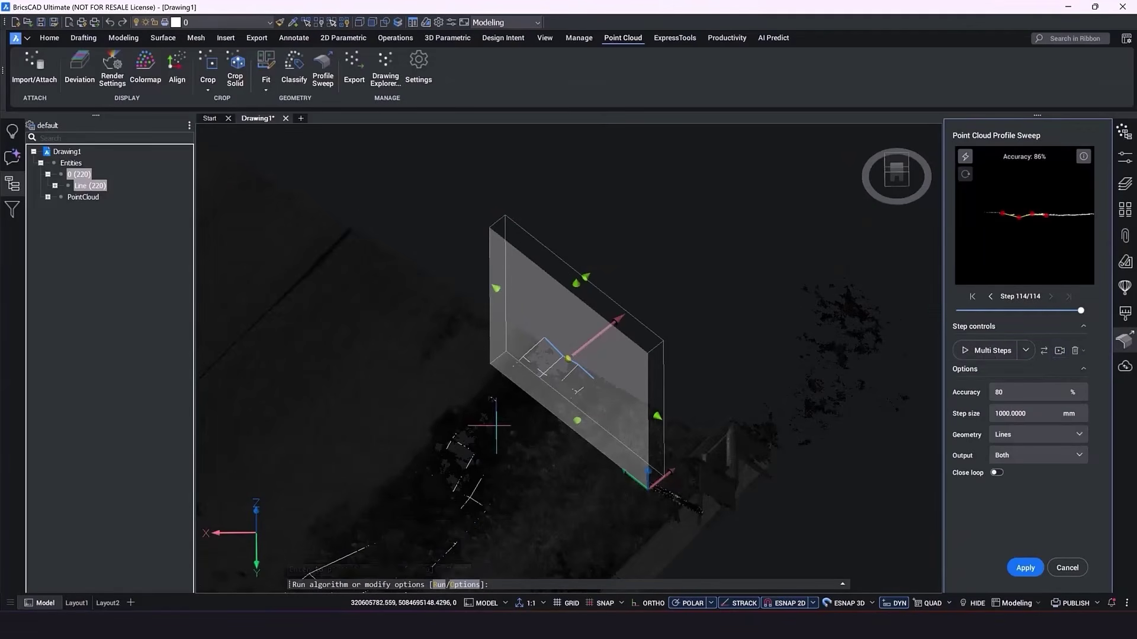
- Go back through the sweep to step 88, just before the curb bends at the side road, and remove all next steps
{"action": "scroll", "coordinate": [478, 440], "scroll_direction": "down", "scroll_amount": 8}
{"action": "scroll", "coordinate": [478, 439], "scroll_direction": "down", "scroll_amount": 3}
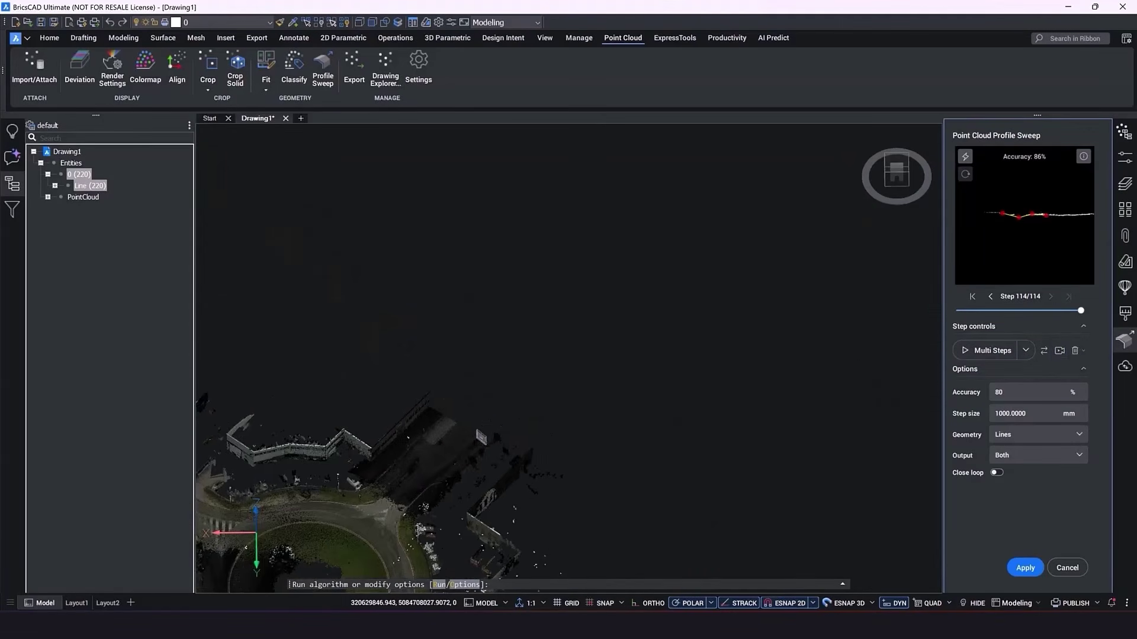
{"action": "middle_click_drag", "start_coordinate": [393, 475], "coordinate": [590, 366]}
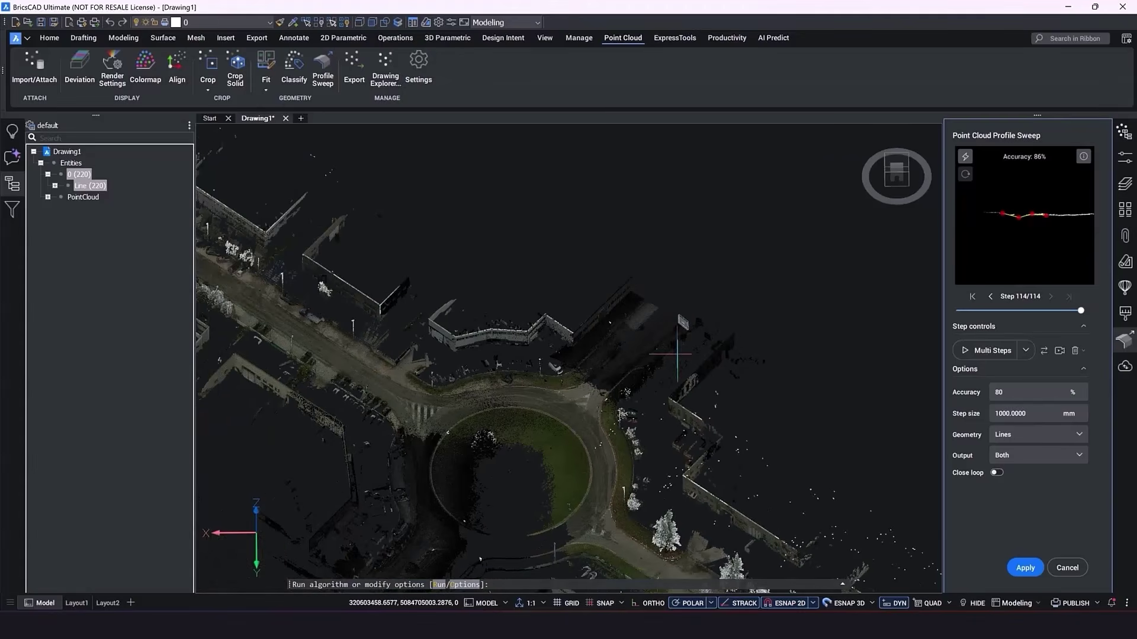
{"action": "scroll", "coordinate": [603, 388], "scroll_direction": "up", "scroll_amount": 3}
{"action": "scroll", "coordinate": [599, 384], "scroll_direction": "up", "scroll_amount": 3}
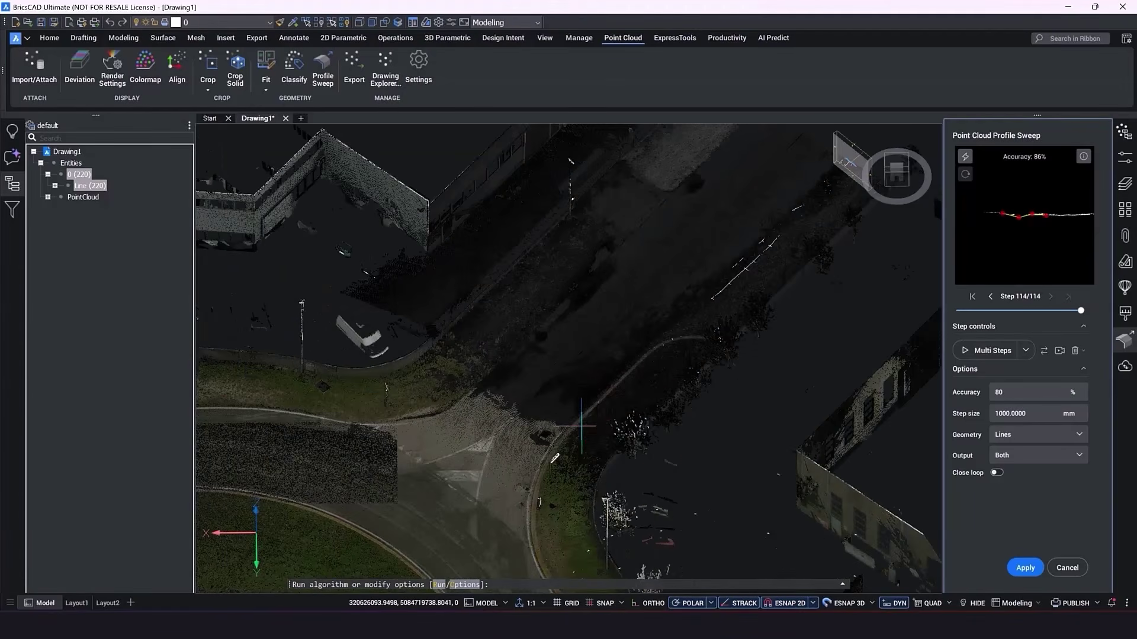
{"action": "scroll", "coordinate": [571, 415], "scroll_direction": "up", "scroll_amount": 3}
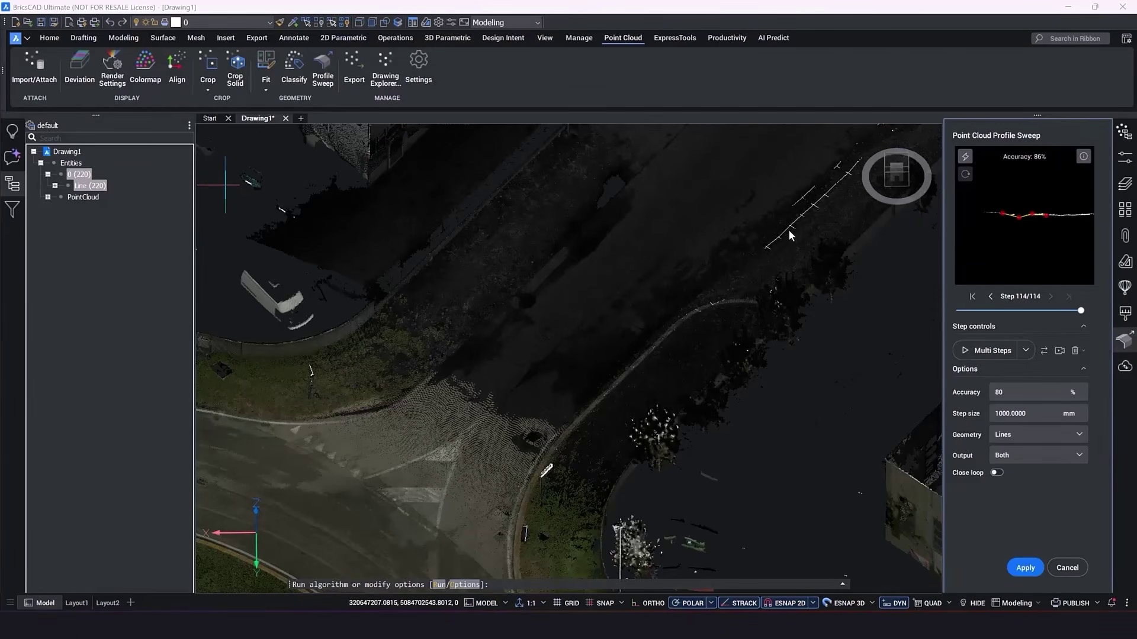
{"action": "left_click", "coordinate": [990, 296]}
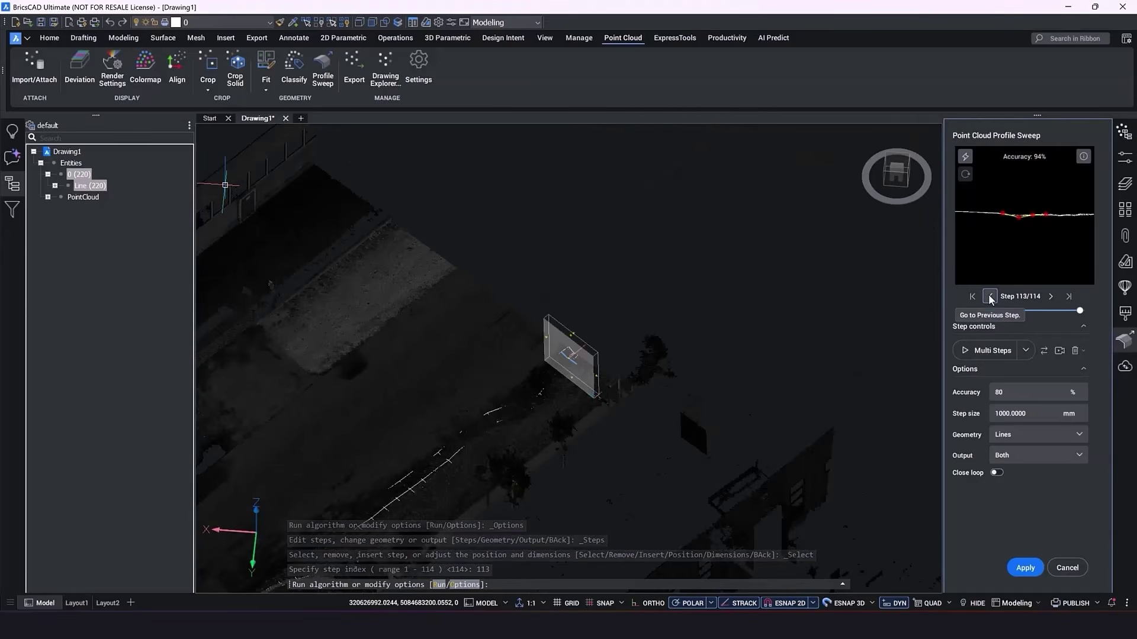
{"action": "left_click", "coordinate": [990, 296]}
{"action": "left_click", "coordinate": [990, 296]}
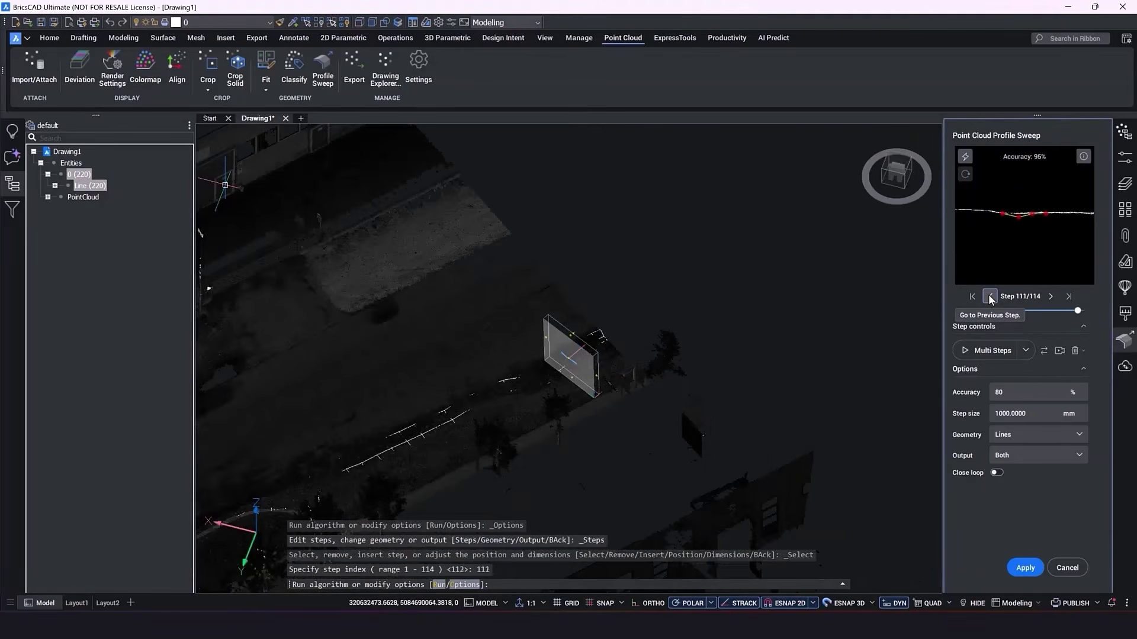
{"action": "left_click", "coordinate": [990, 296]}
{"action": "left_click", "coordinate": [990, 296]}
{"action": "left_click", "coordinate": [990, 297]}
{"action": "left_click", "coordinate": [990, 296]}
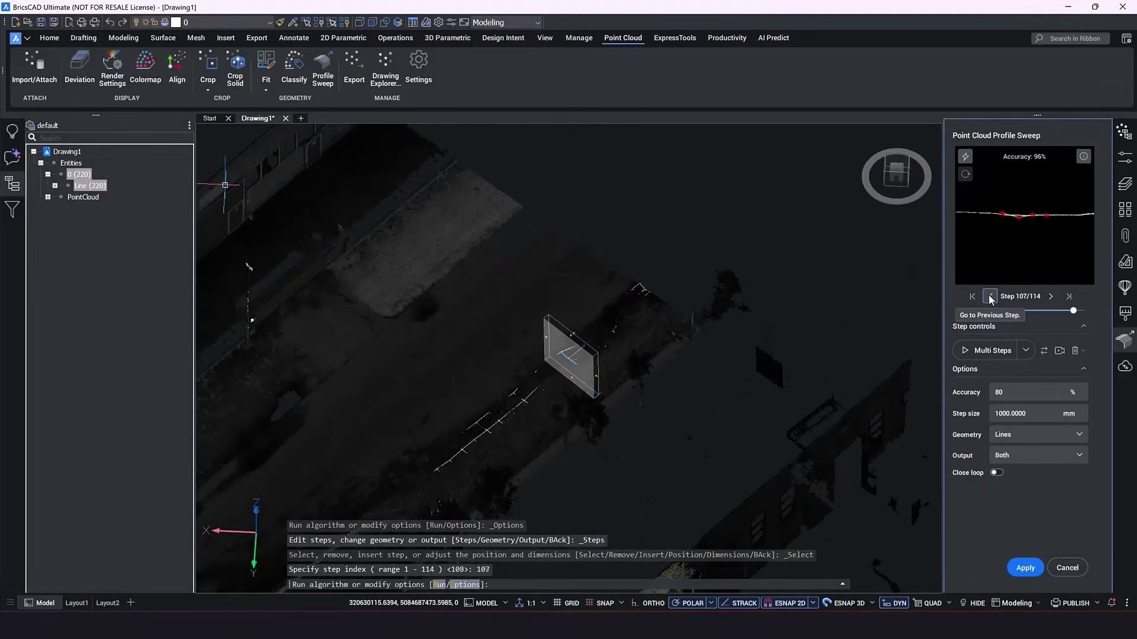
{"action": "left_click_drag", "start_coordinate": [1074, 314], "coordinate": [1053, 310]}
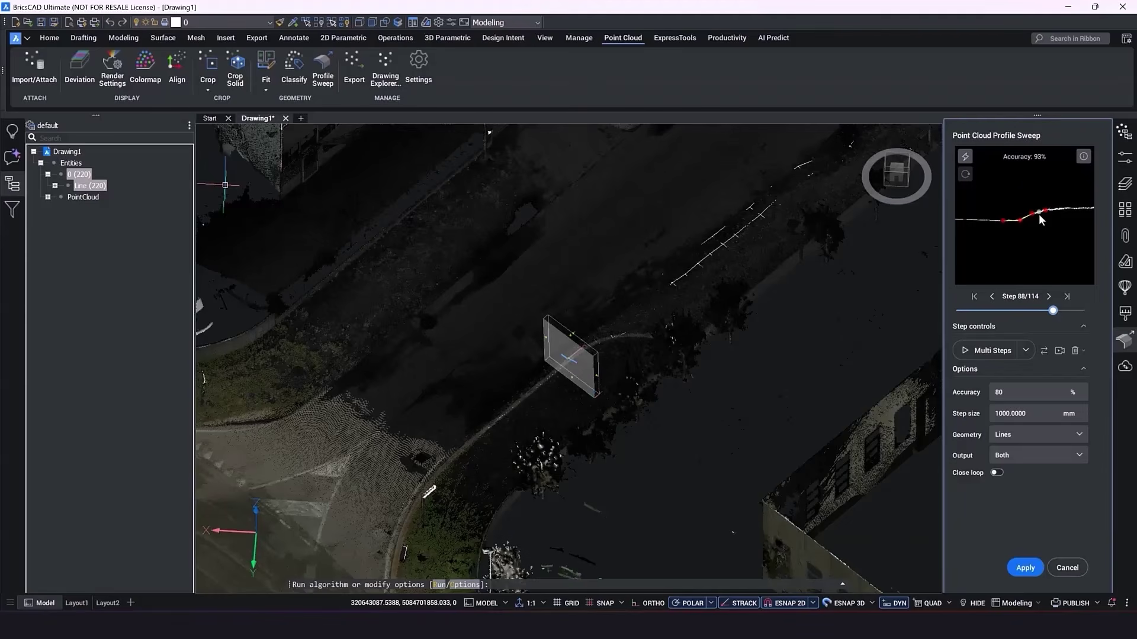
{"action": "left_click", "coordinate": [1080, 351]}
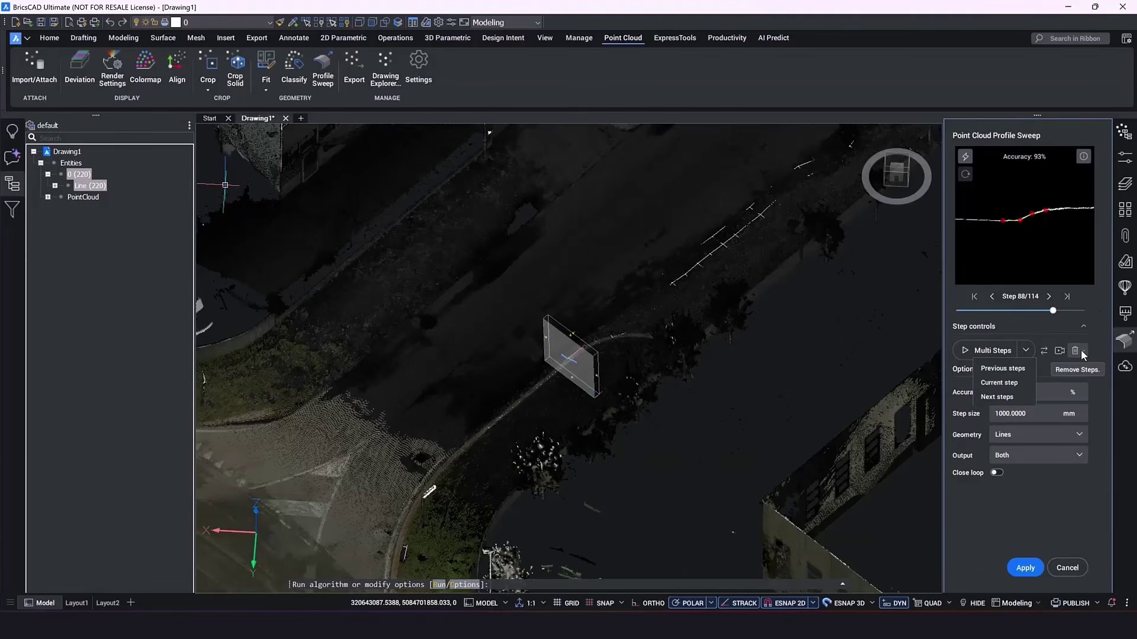
{"action": "left_click", "coordinate": [993, 396]}
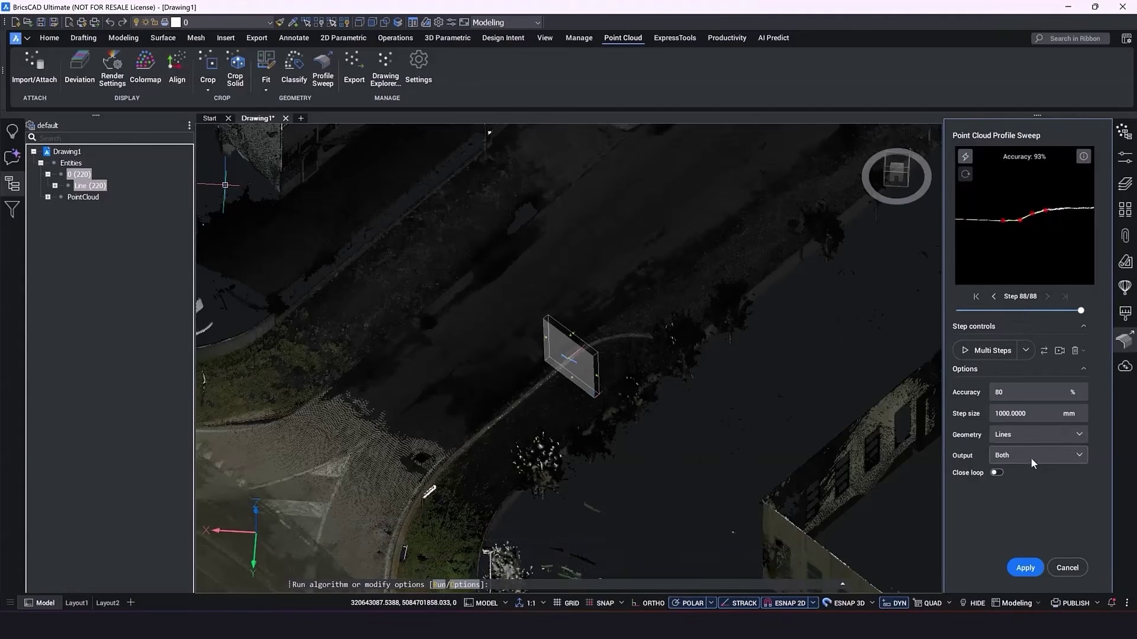
- Set the sweep's output geometry type to Stringlines
{"action": "left_click", "coordinate": [1018, 435]}
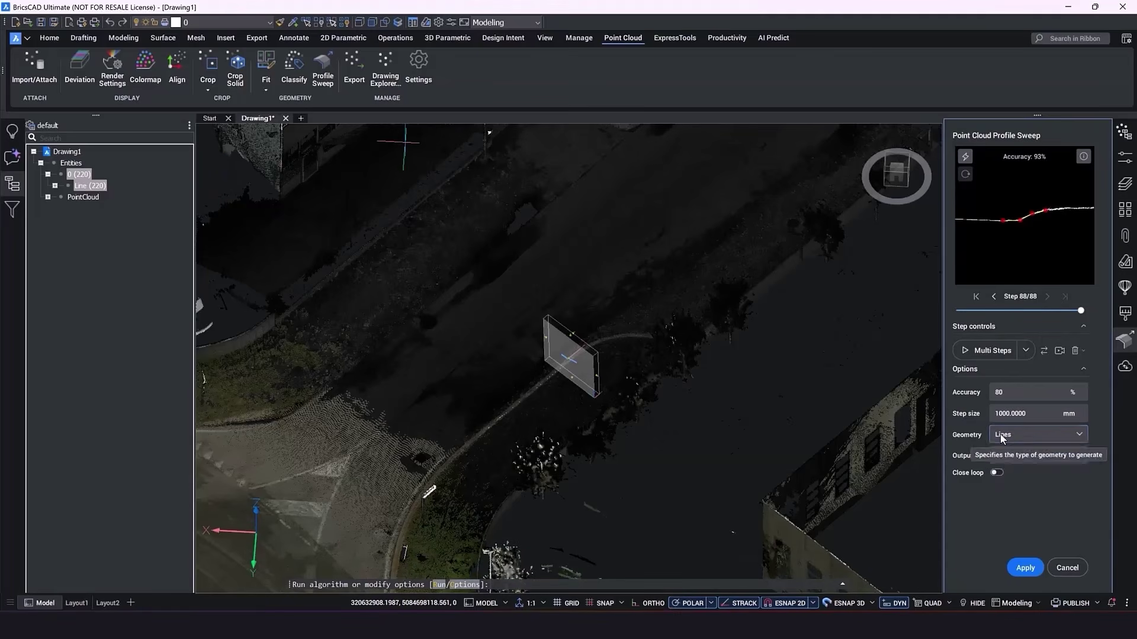
{"action": "left_click", "coordinate": [1000, 435]}
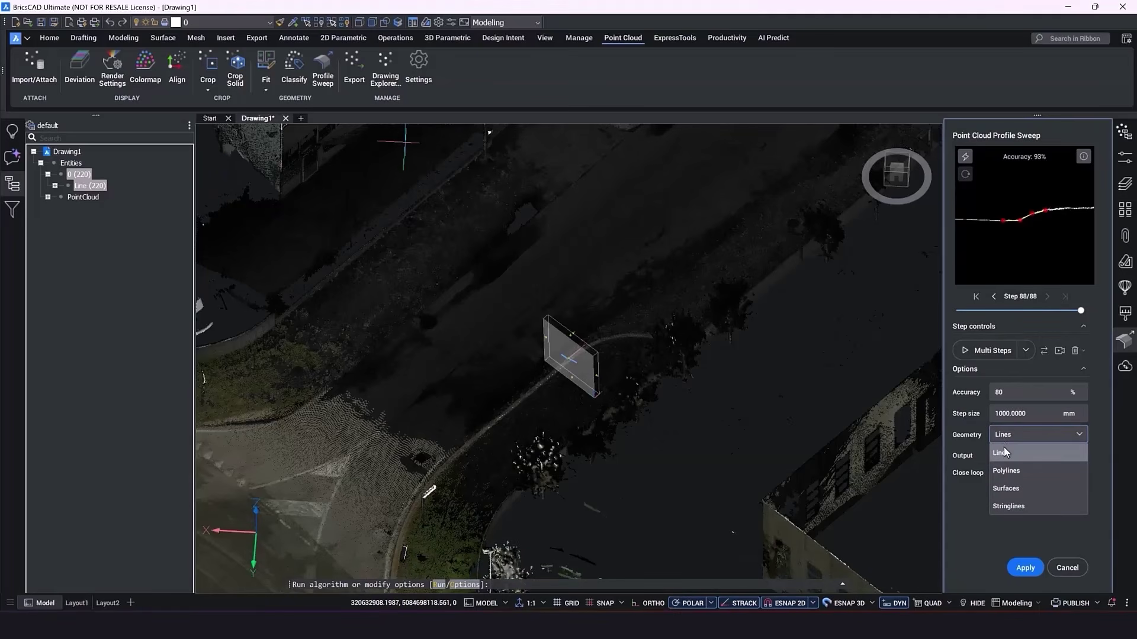
{"action": "left_click", "coordinate": [1012, 507]}
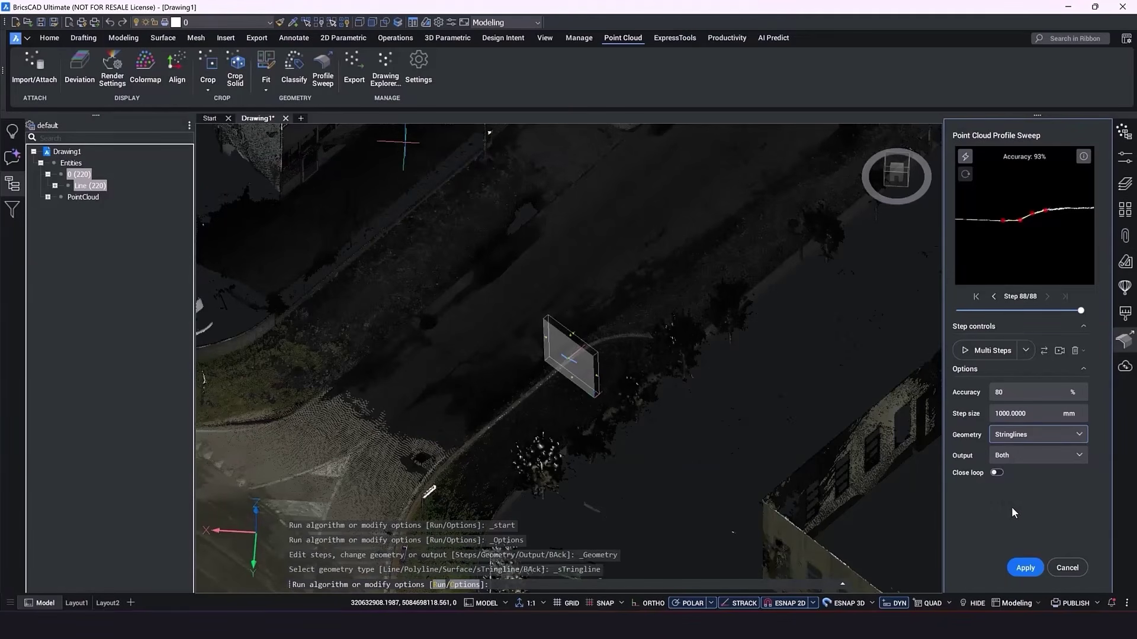
- Set the sweep's output to Both, connecting key points within steps as well as between them
{"action": "left_click", "coordinate": [1020, 460]}
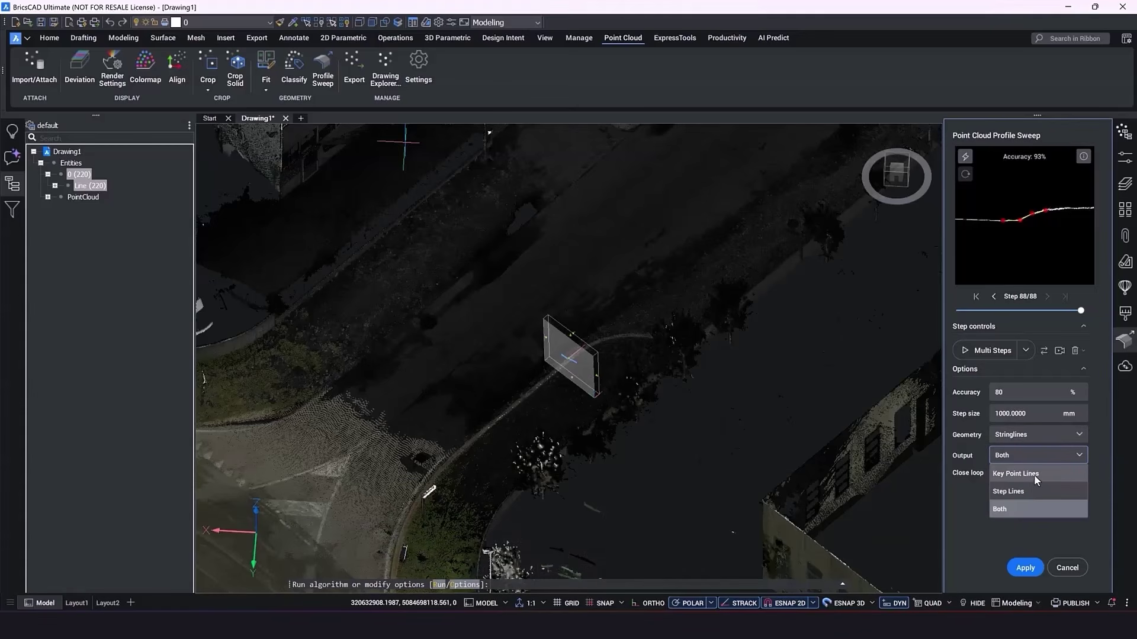
{"action": "left_click", "coordinate": [1007, 510]}
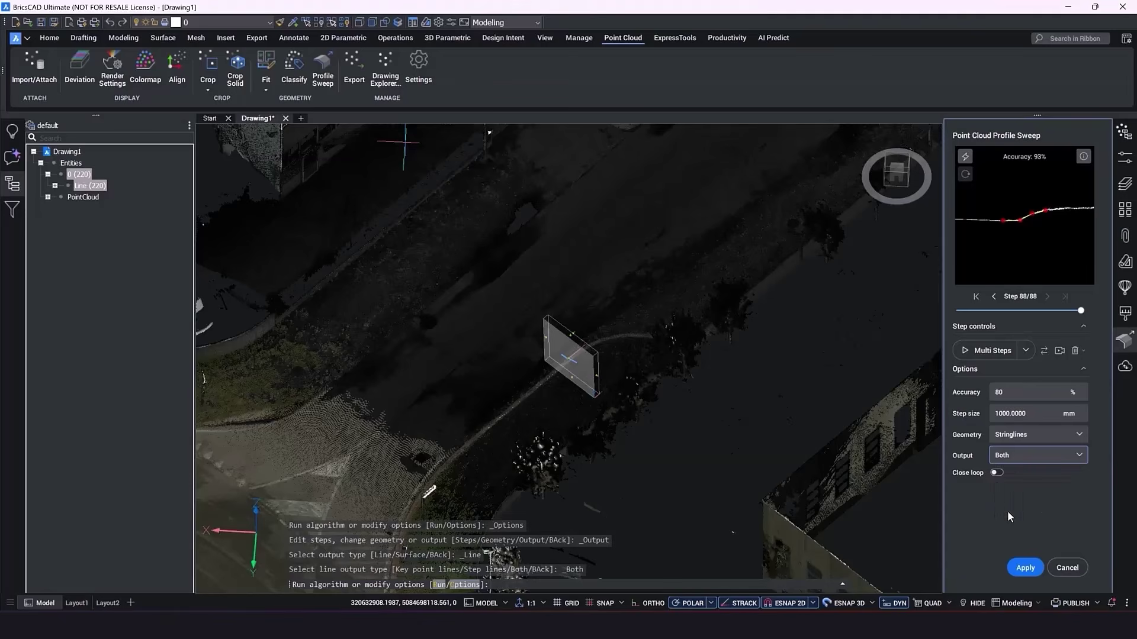
- Preview the driveway curb sweep with the Close loop option turned on and off, and leave the loop open
{"action": "scroll", "coordinate": [700, 448], "scroll_direction": "down", "scroll_amount": 5}
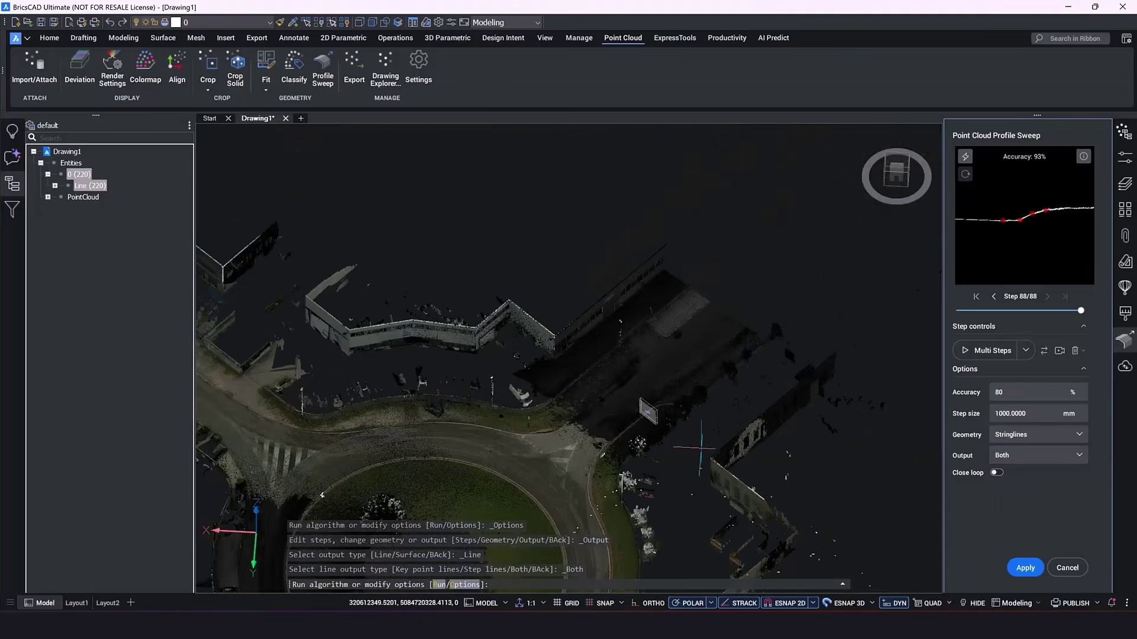
{"action": "middle_click_drag", "start_coordinate": [701, 448], "coordinate": [623, 229]}
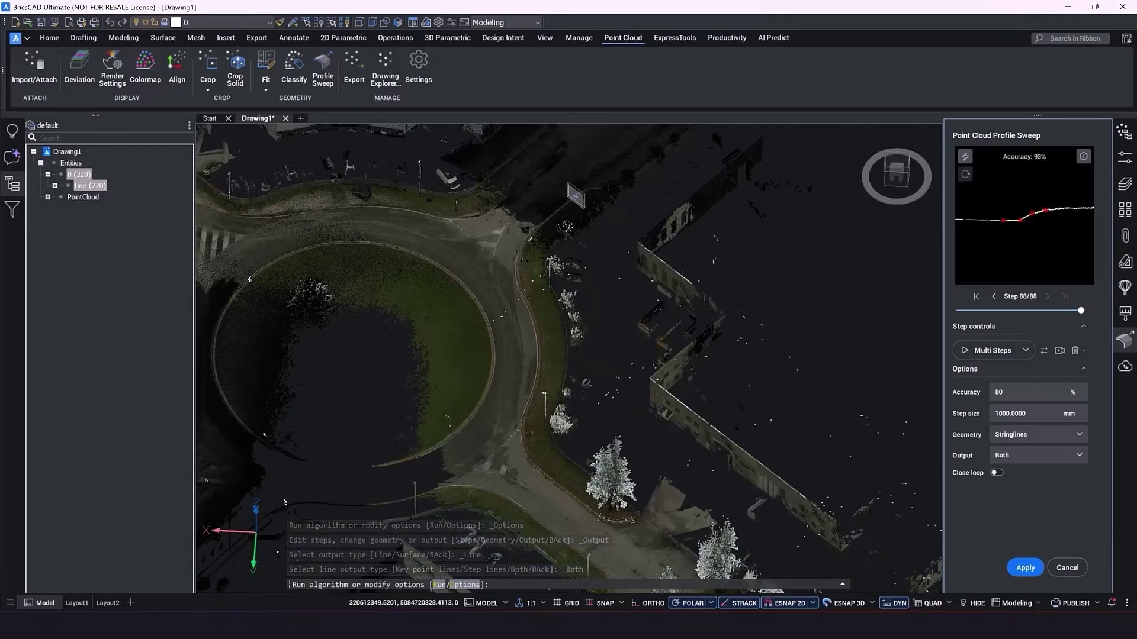
{"action": "left_click", "coordinate": [998, 473]}
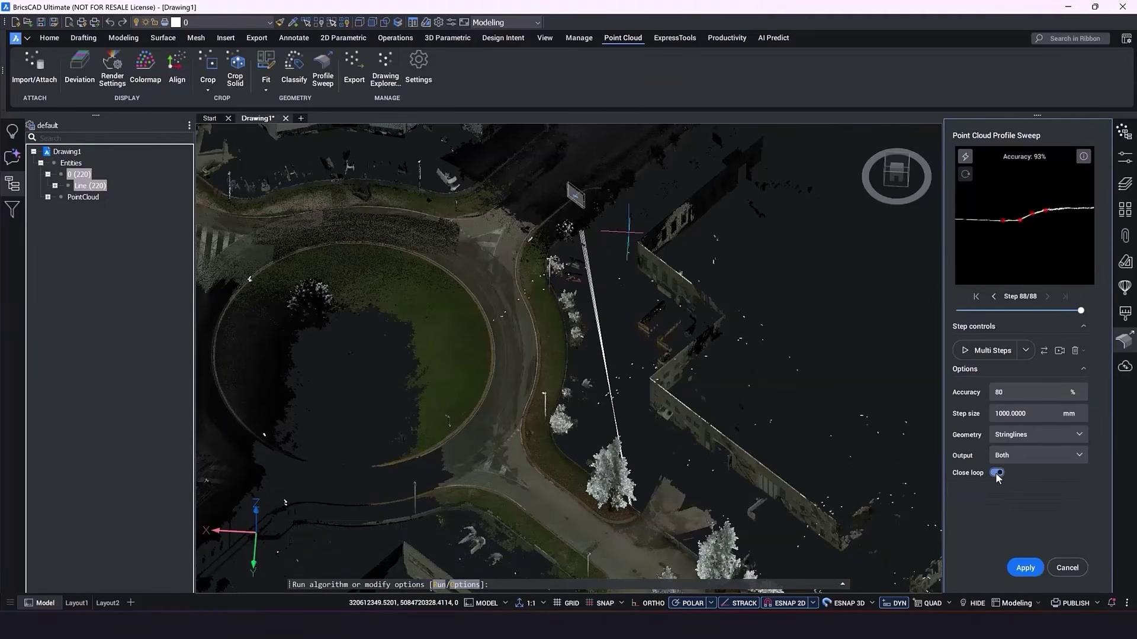
{"action": "left_click", "coordinate": [994, 474]}
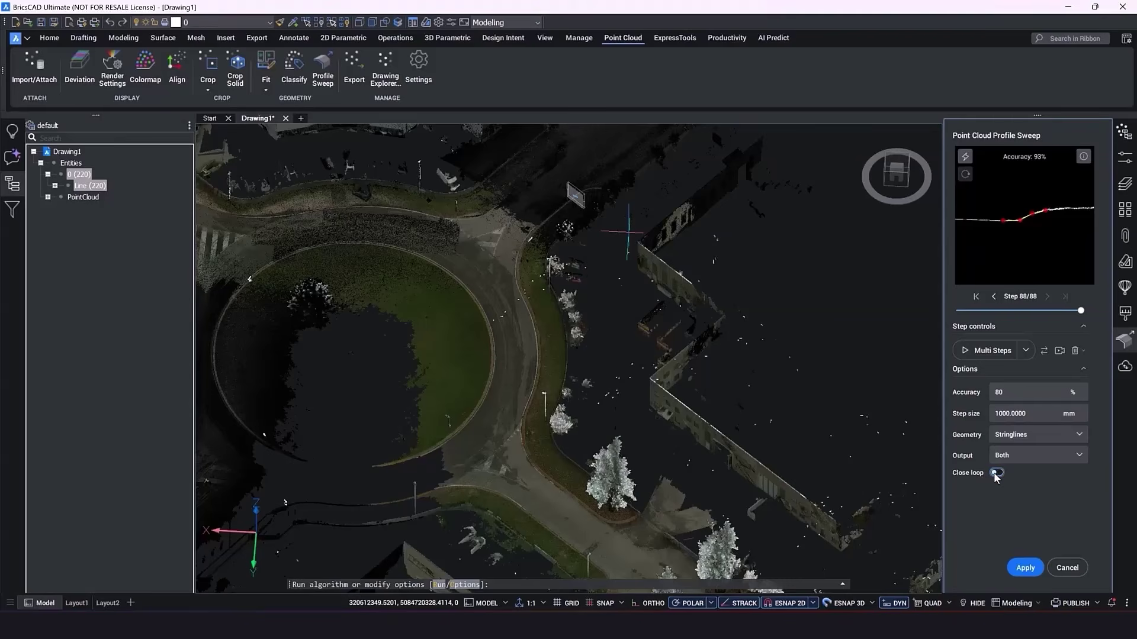
{"action": "left_click", "coordinate": [1001, 474]}
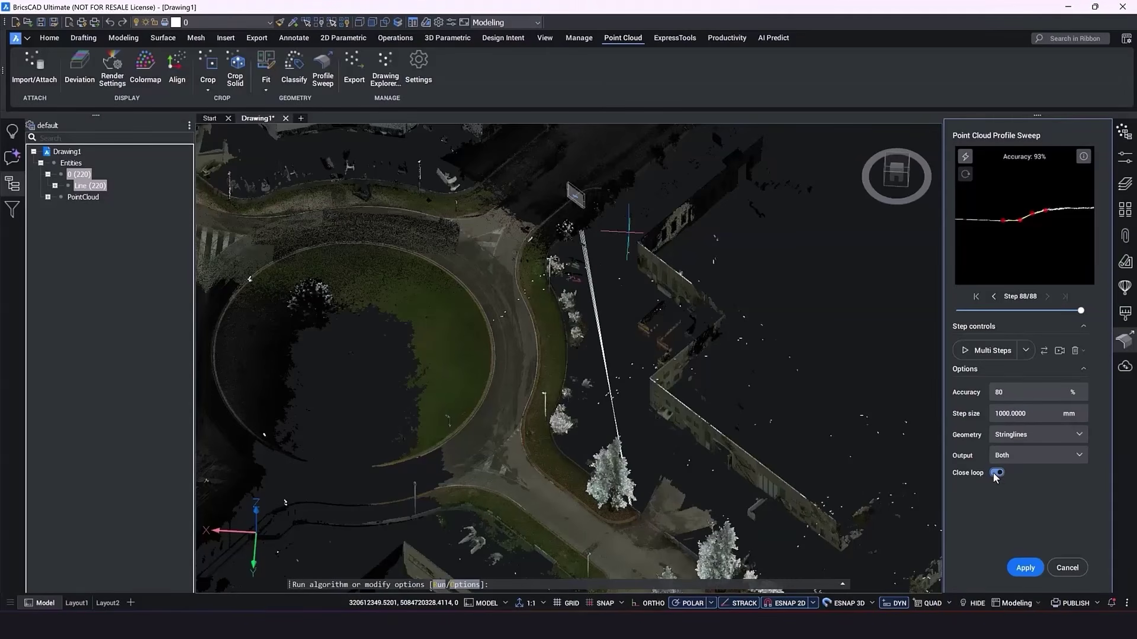
{"action": "left_click", "coordinate": [994, 474]}
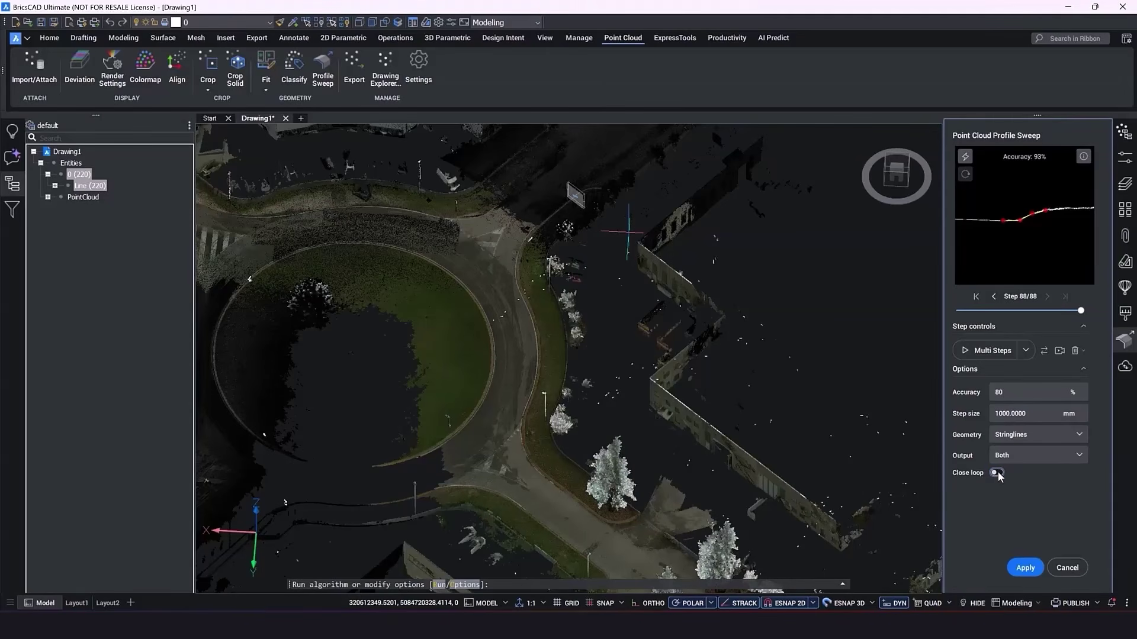
{"action": "left_click", "coordinate": [997, 474]}
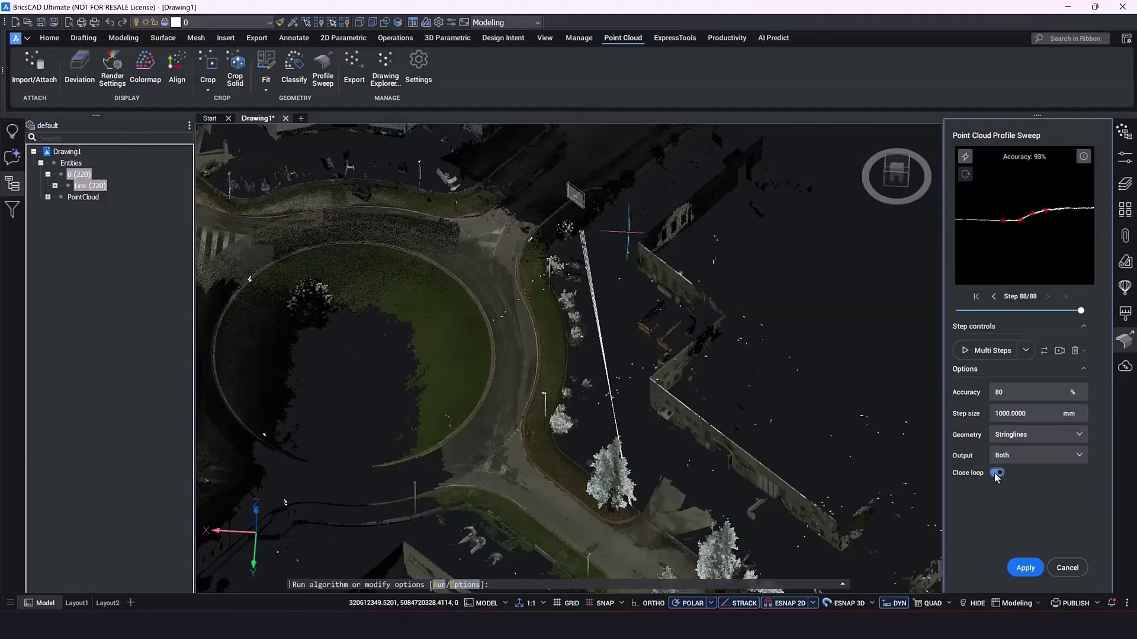
{"action": "left_click", "coordinate": [997, 473]}
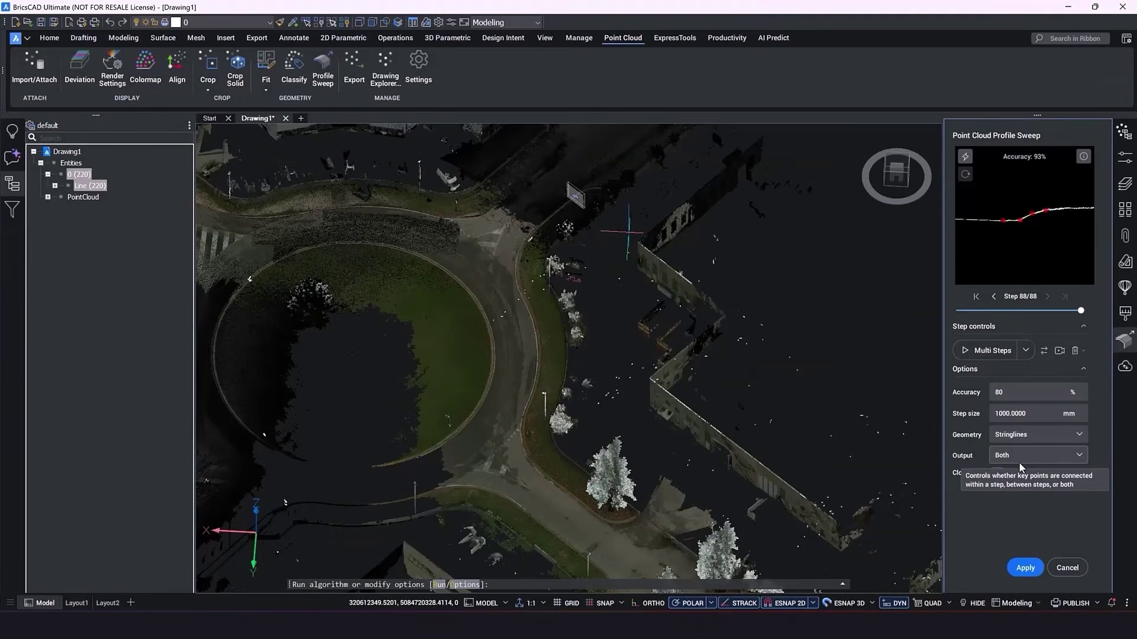
- Apply the sweep to generate the driveway curb stringlines
{"action": "left_click", "coordinate": [1029, 570]}
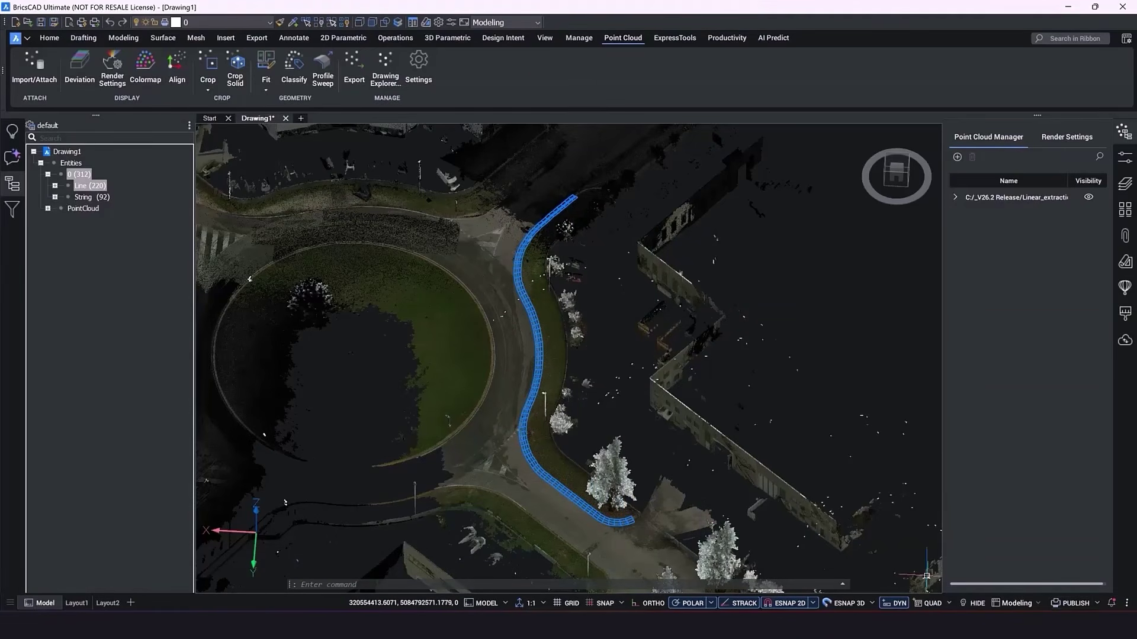
- Switch to the Civil Survey workspace and display the strings contained in the basic string group
{"action": "left_click", "coordinate": [1017, 603]}
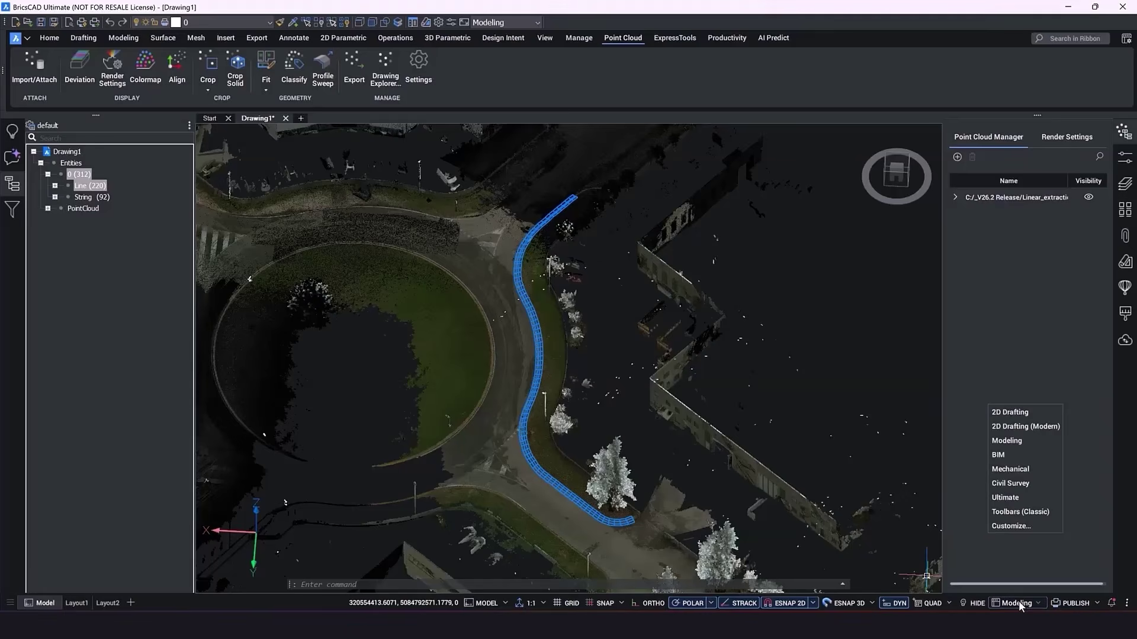
{"action": "left_click", "coordinate": [1026, 485]}
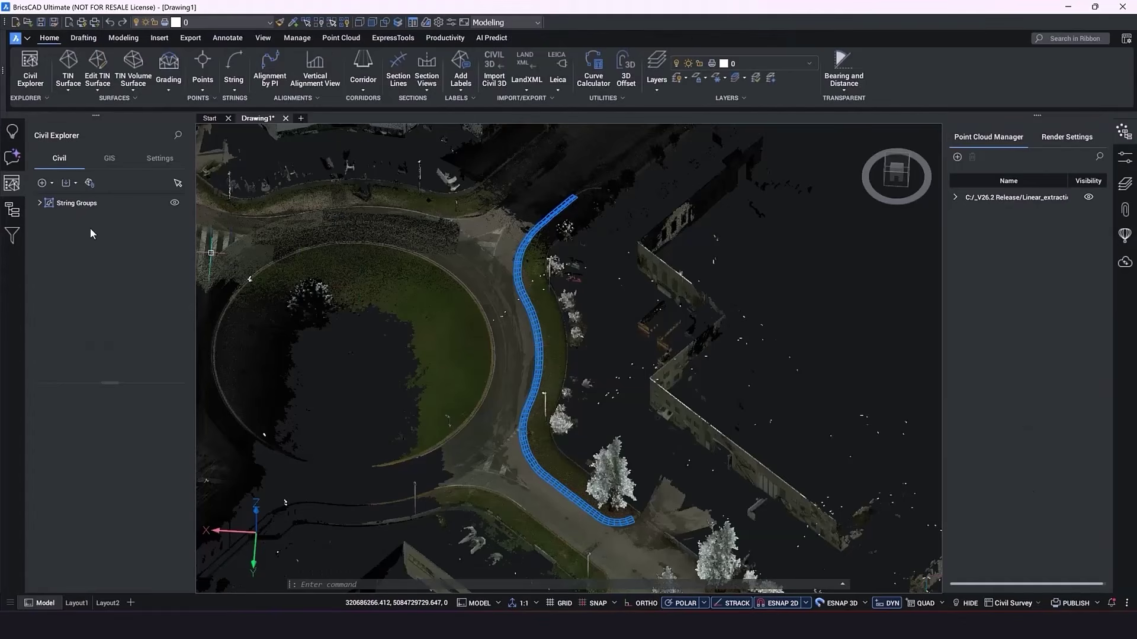
{"action": "left_click", "coordinate": [39, 202]}
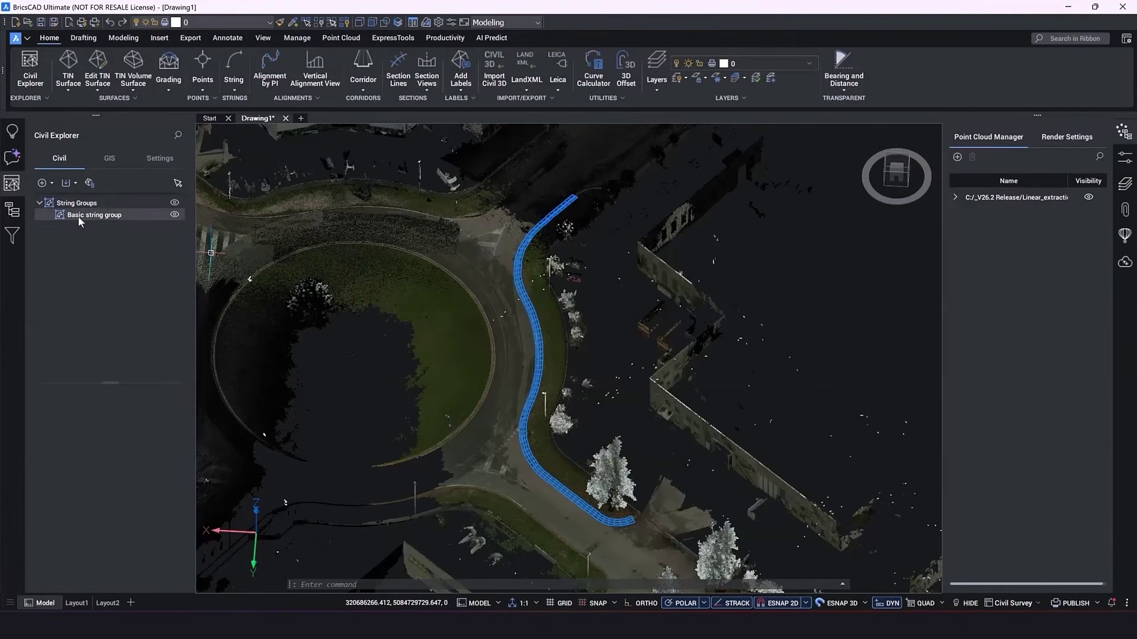
{"action": "left_click", "coordinate": [174, 214]}
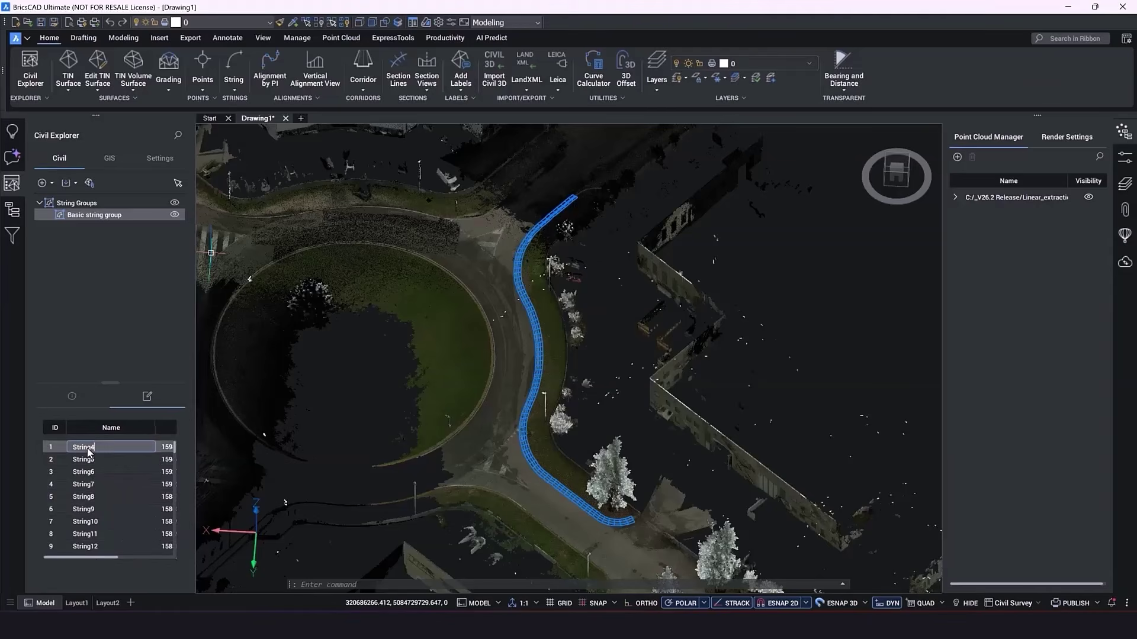
- Open one of the curb's strings in the String Editor, review its elevations and the available strings, and close the editor
{"action": "left_click", "coordinate": [233, 90]}
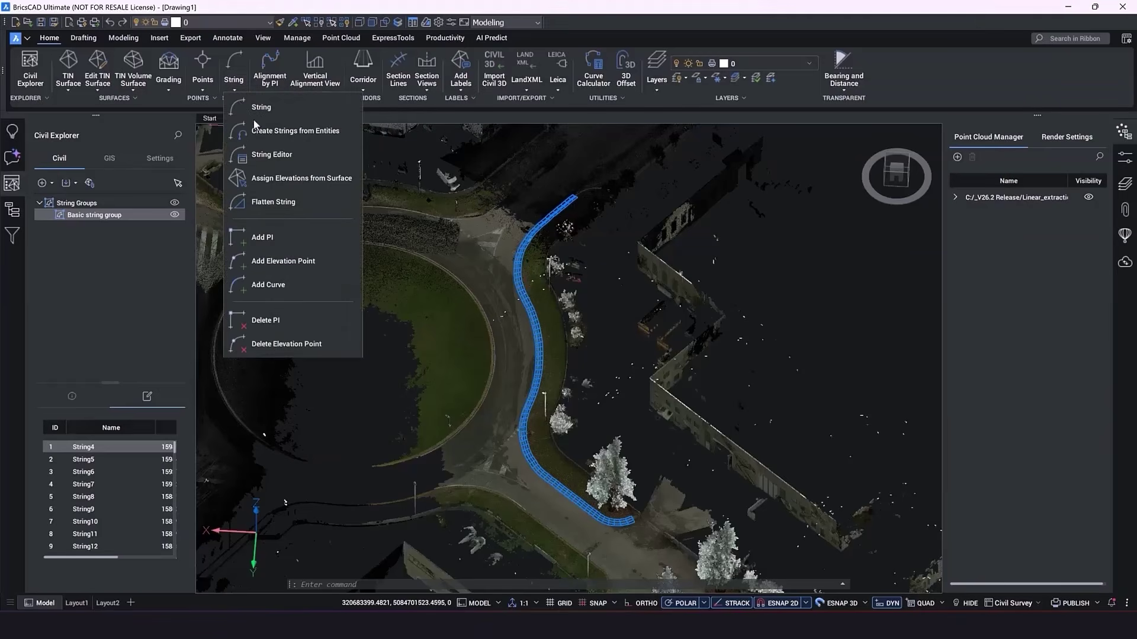
{"action": "left_click", "coordinate": [261, 156]}
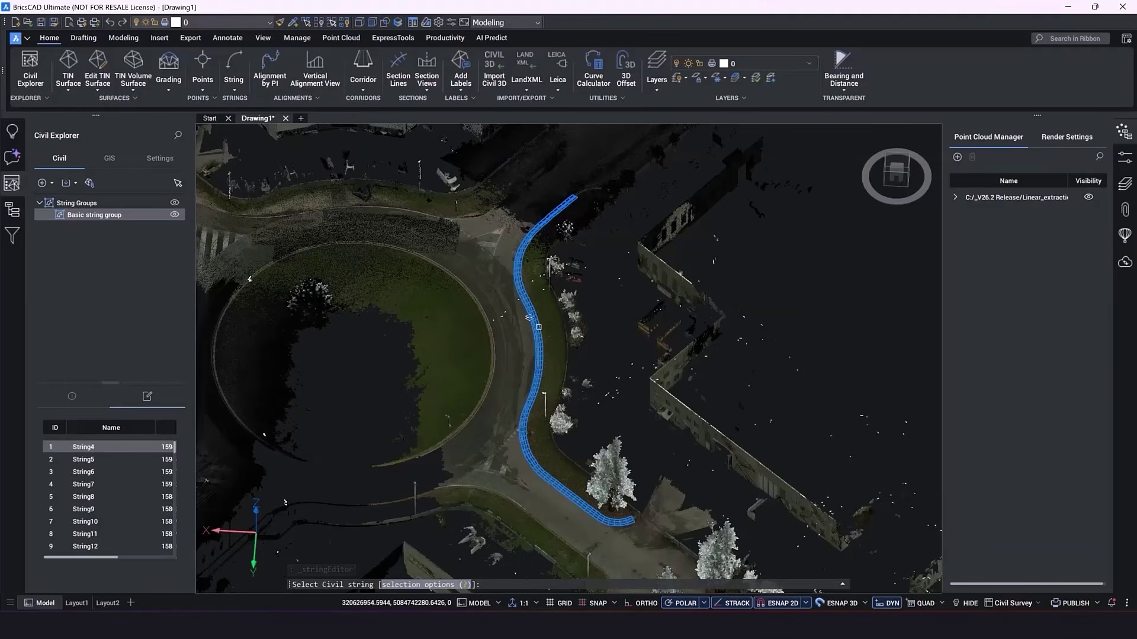
{"action": "left_click", "coordinate": [538, 326]}
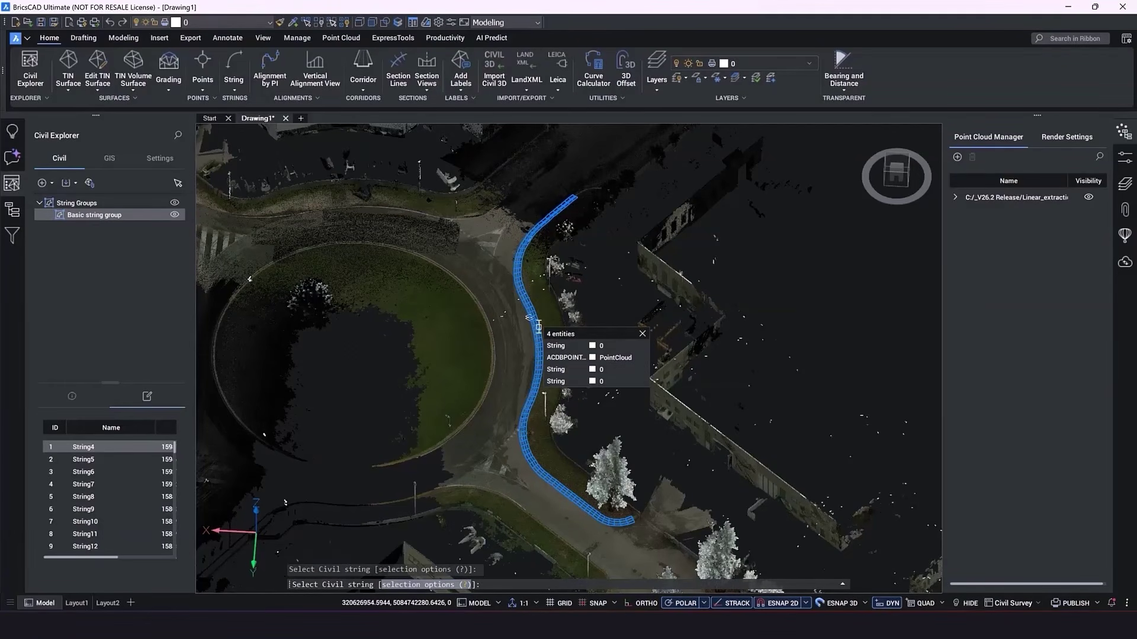
{"action": "left_click", "coordinate": [538, 327]}
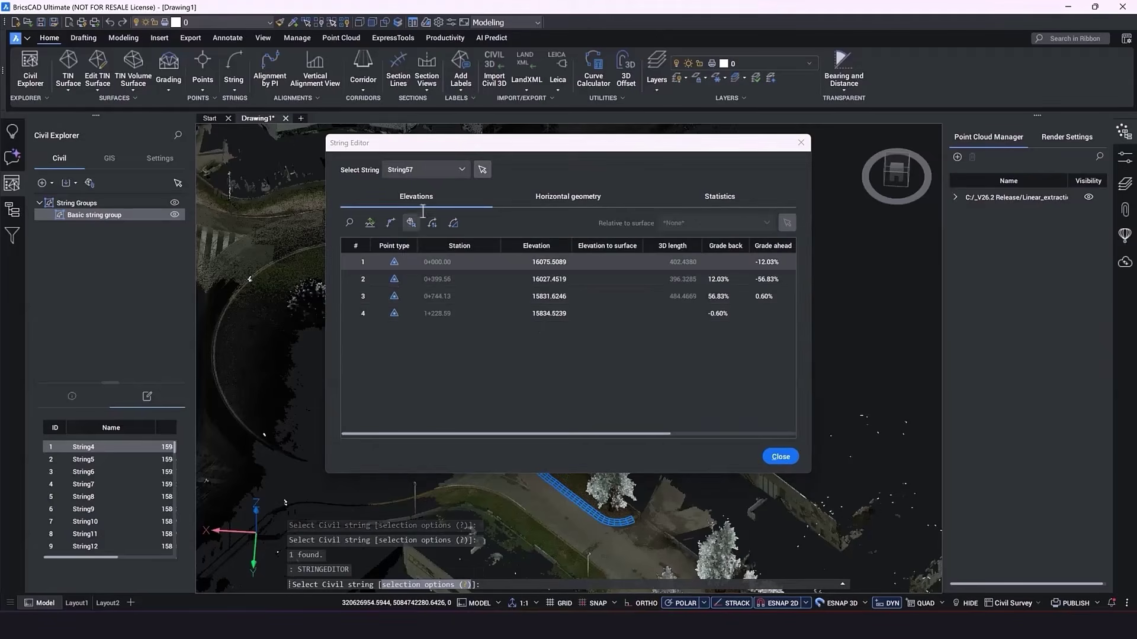
{"action": "left_click", "coordinate": [463, 171]}
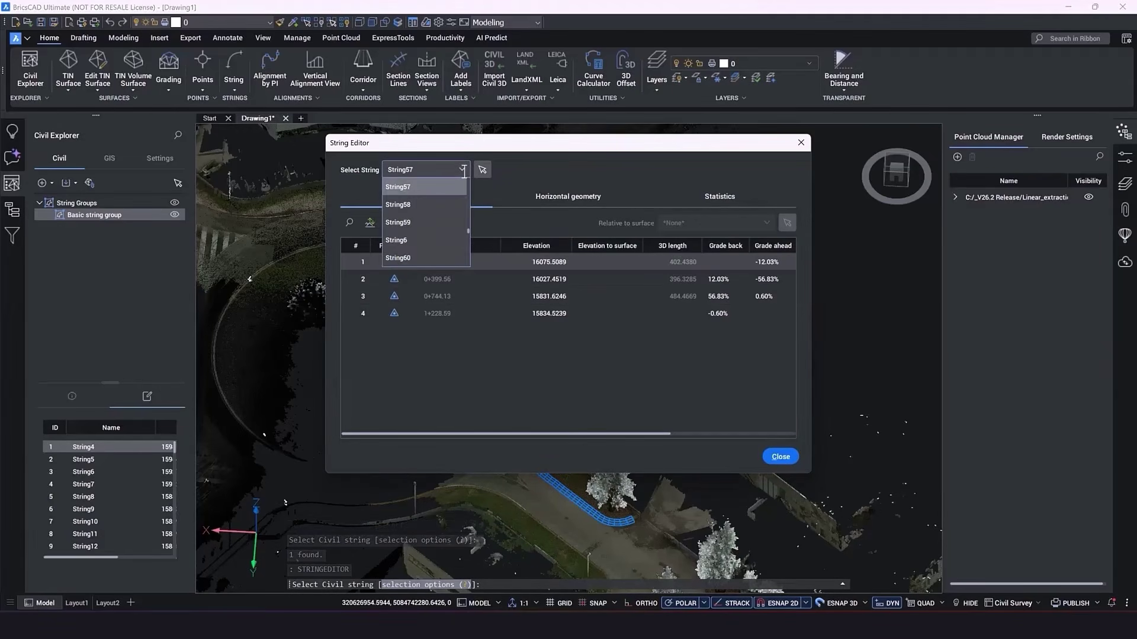
{"action": "scroll", "coordinate": [455, 243], "scroll_direction": "up", "scroll_amount": 2}
{"action": "left_click", "coordinate": [539, 135]}
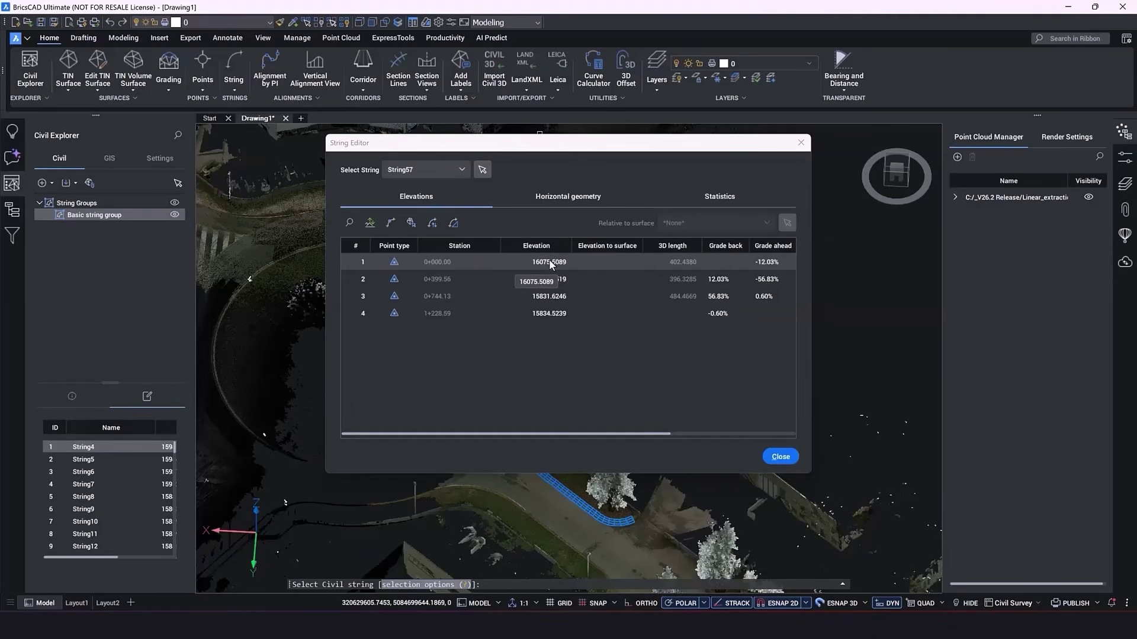
{"action": "key", "text": "Escape"}
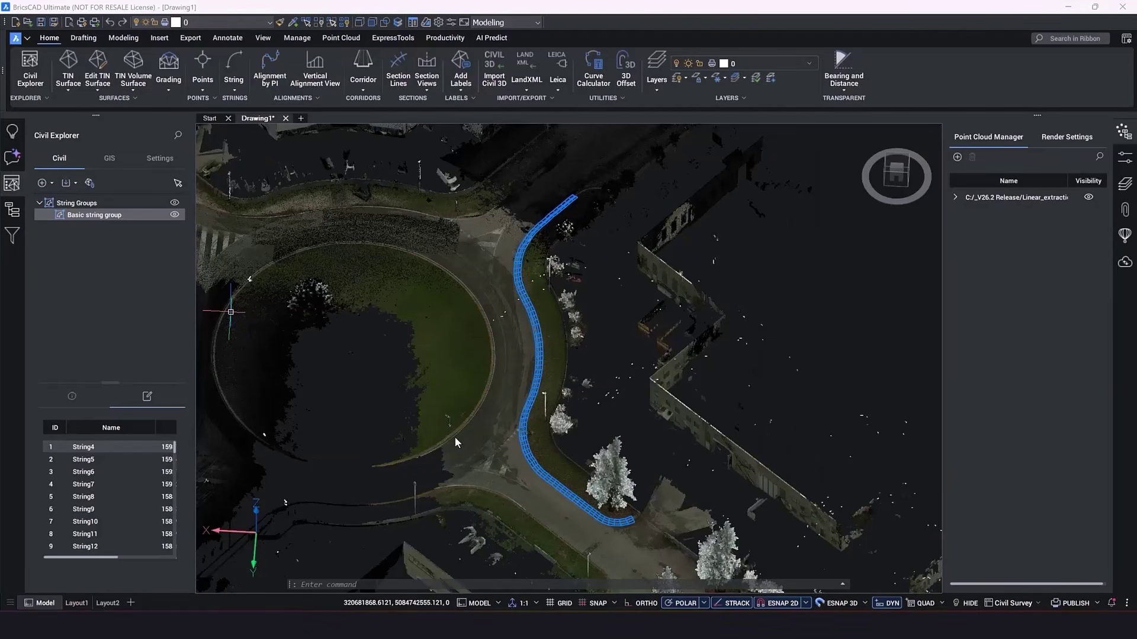
- Start a new Profile Sweep on the curb of the roundabout's central island, setting its start point and a direction along the curb
{"action": "scroll", "coordinate": [454, 437], "scroll_direction": "up", "scroll_amount": 4}
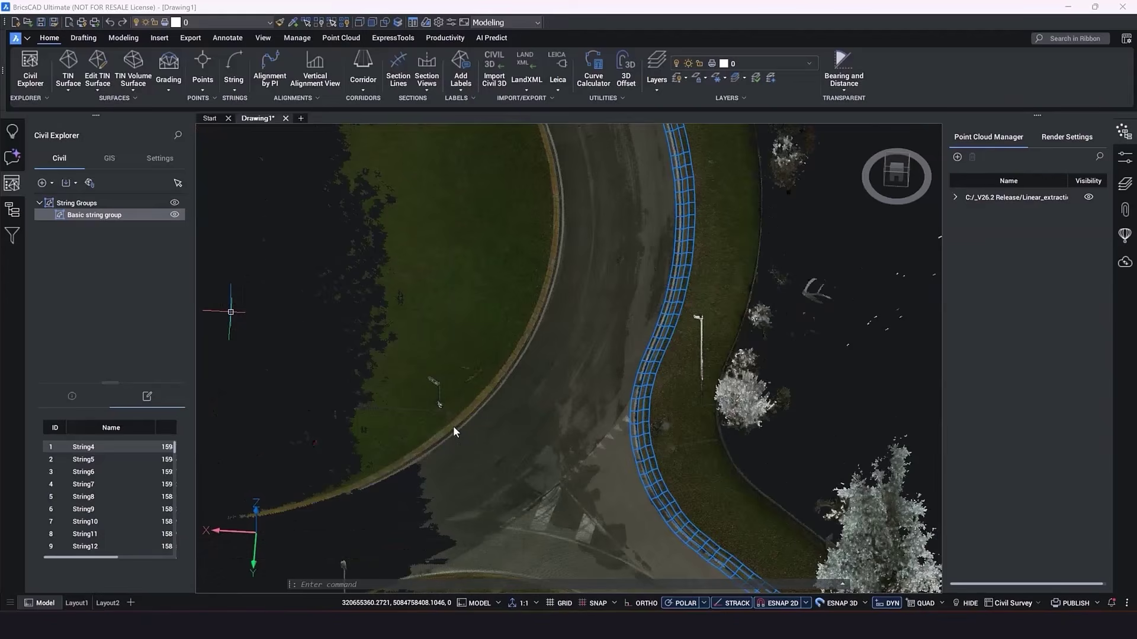
{"action": "scroll", "coordinate": [454, 428], "scroll_direction": "up", "scroll_amount": 3}
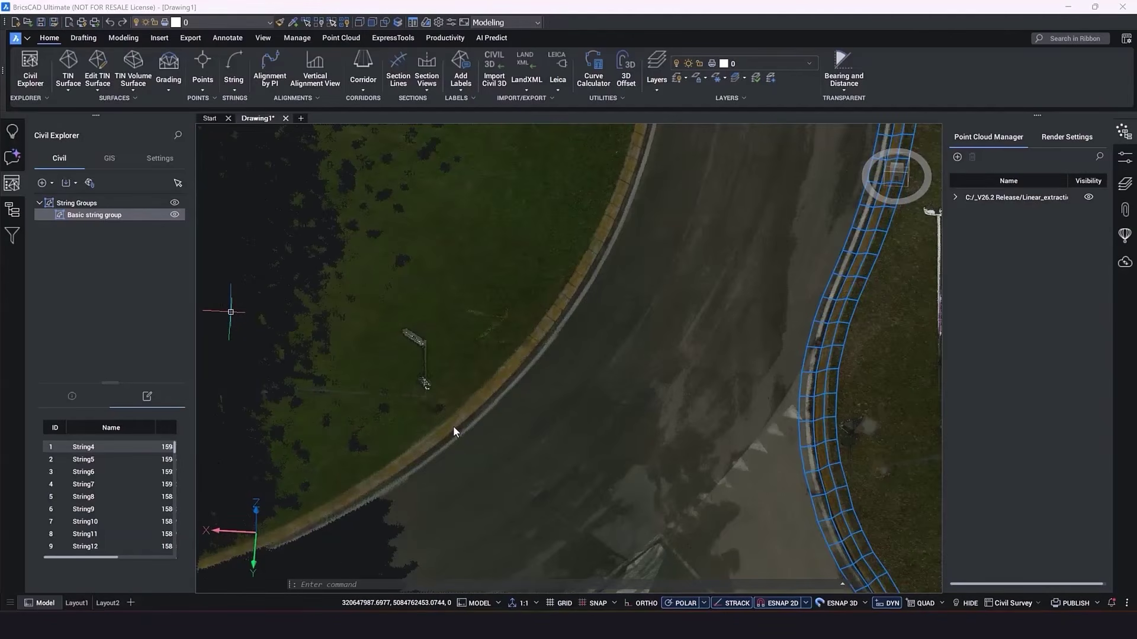
{"action": "scroll", "coordinate": [454, 432], "scroll_direction": "down", "scroll_amount": 6}
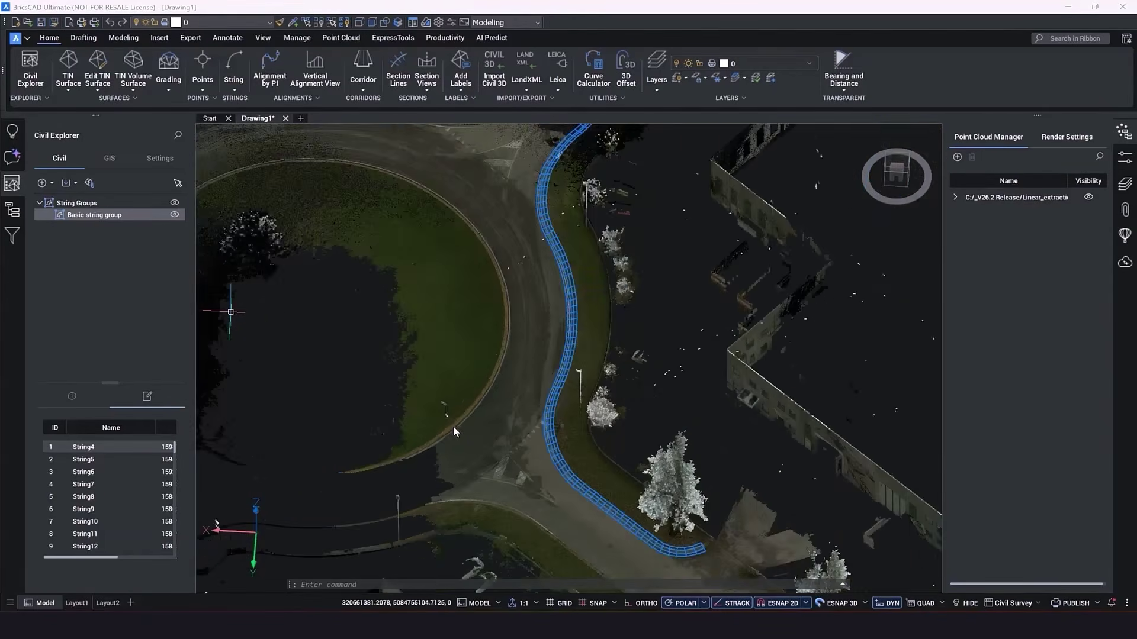
{"action": "scroll", "coordinate": [454, 427], "scroll_direction": "down", "scroll_amount": 1}
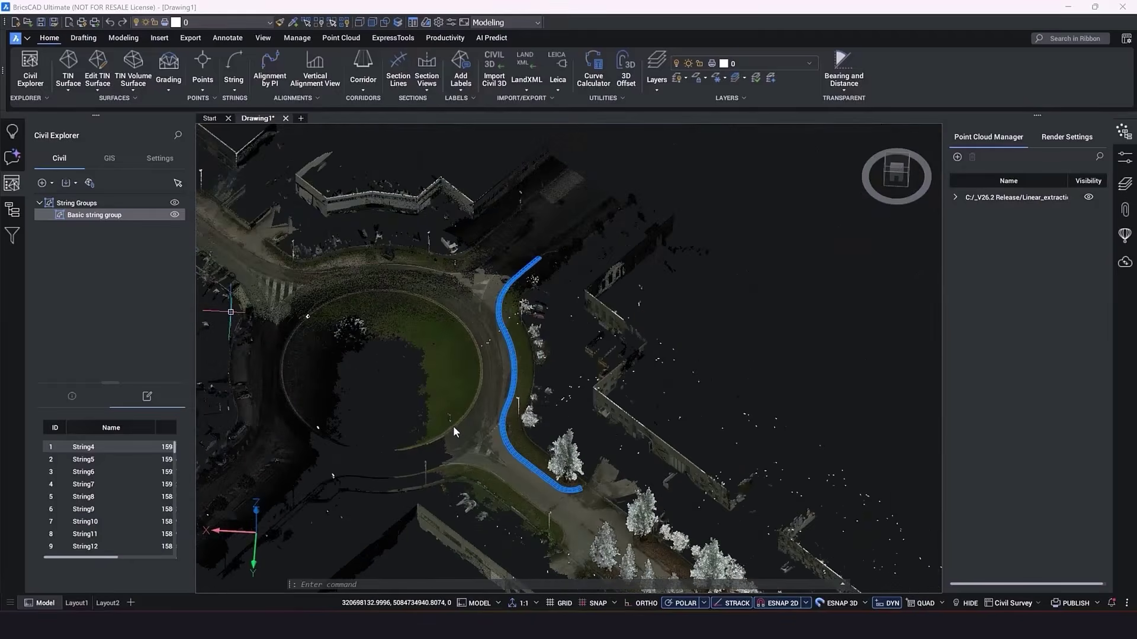
{"action": "scroll", "coordinate": [454, 427], "scroll_direction": "up", "scroll_amount": 4}
{"action": "scroll", "coordinate": [450, 428], "scroll_direction": "up", "scroll_amount": 2}
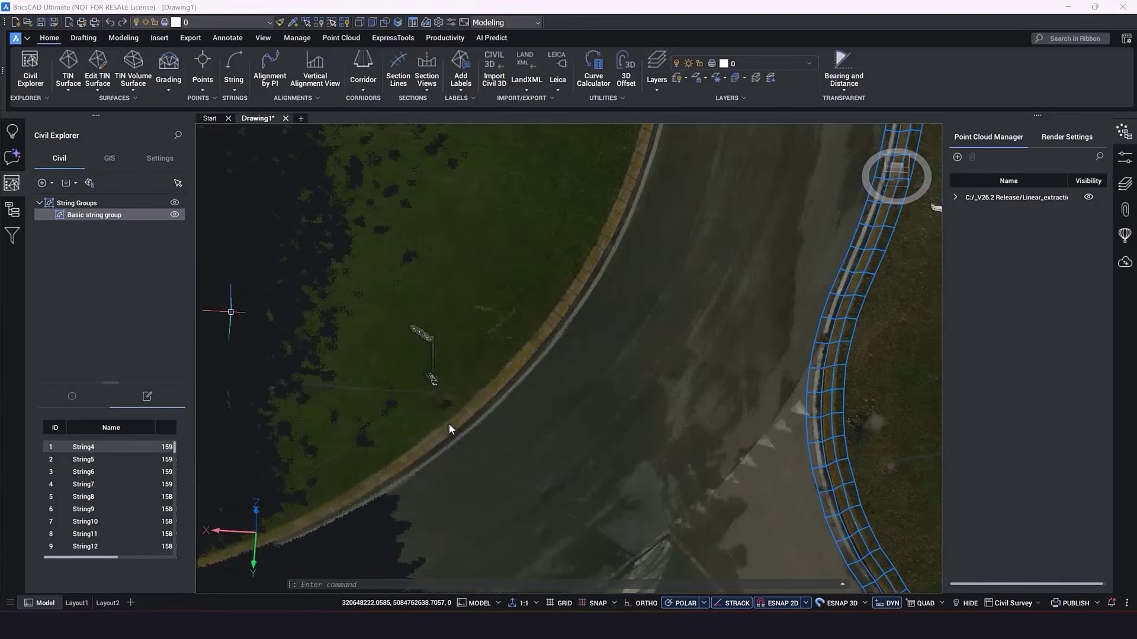
{"action": "scroll", "coordinate": [447, 417], "scroll_direction": "up", "scroll_amount": 2}
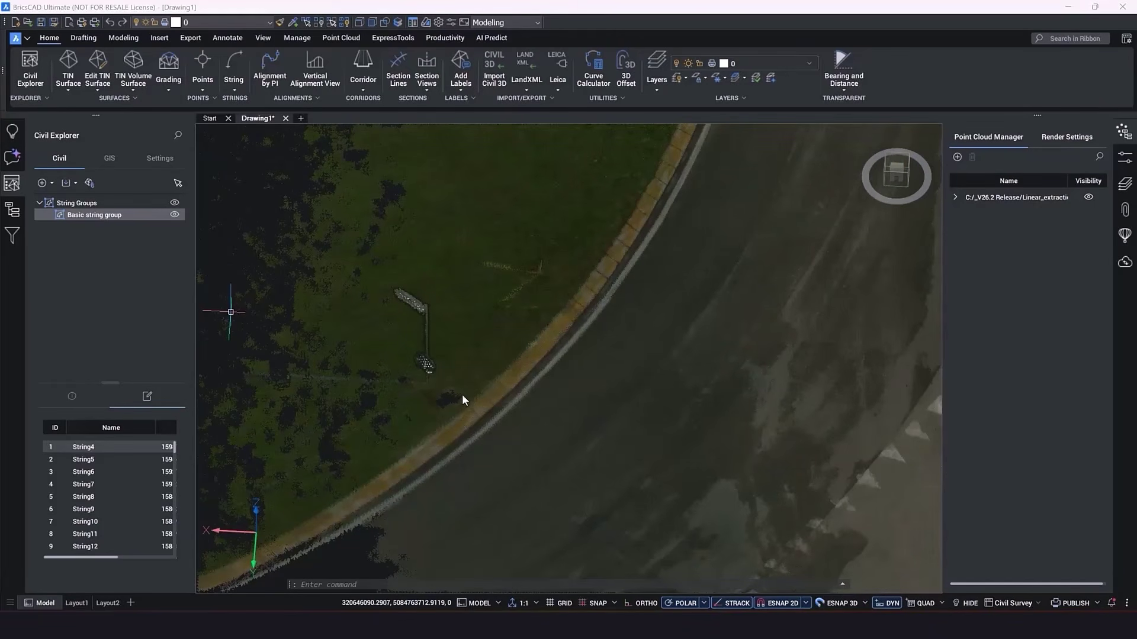
{"action": "left_click", "coordinate": [340, 39]}
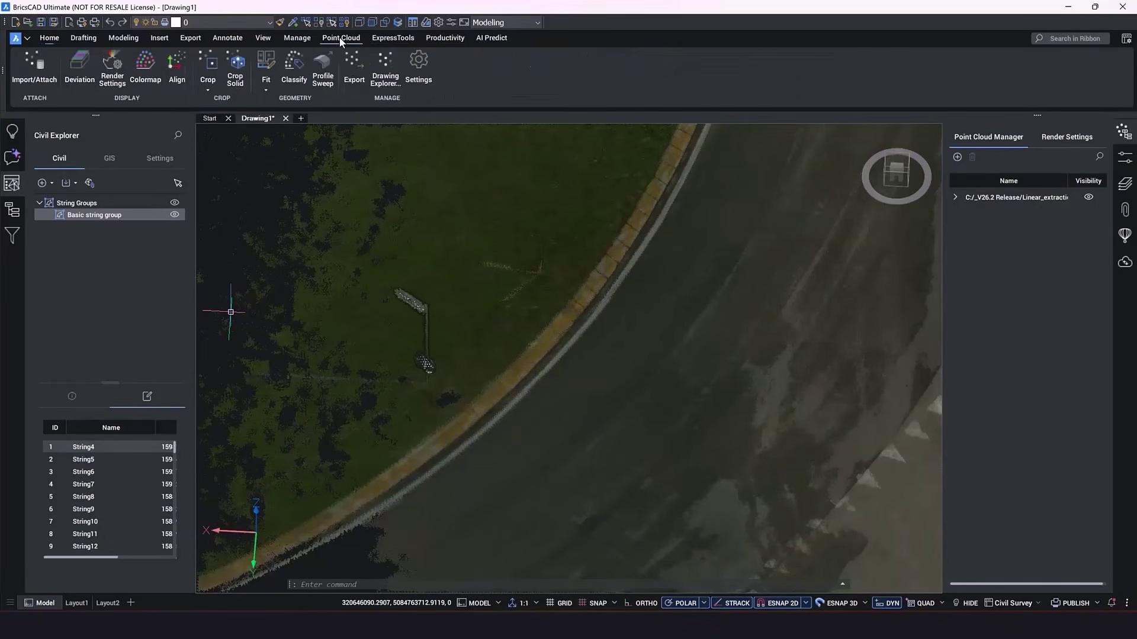
{"action": "left_click", "coordinate": [318, 73]}
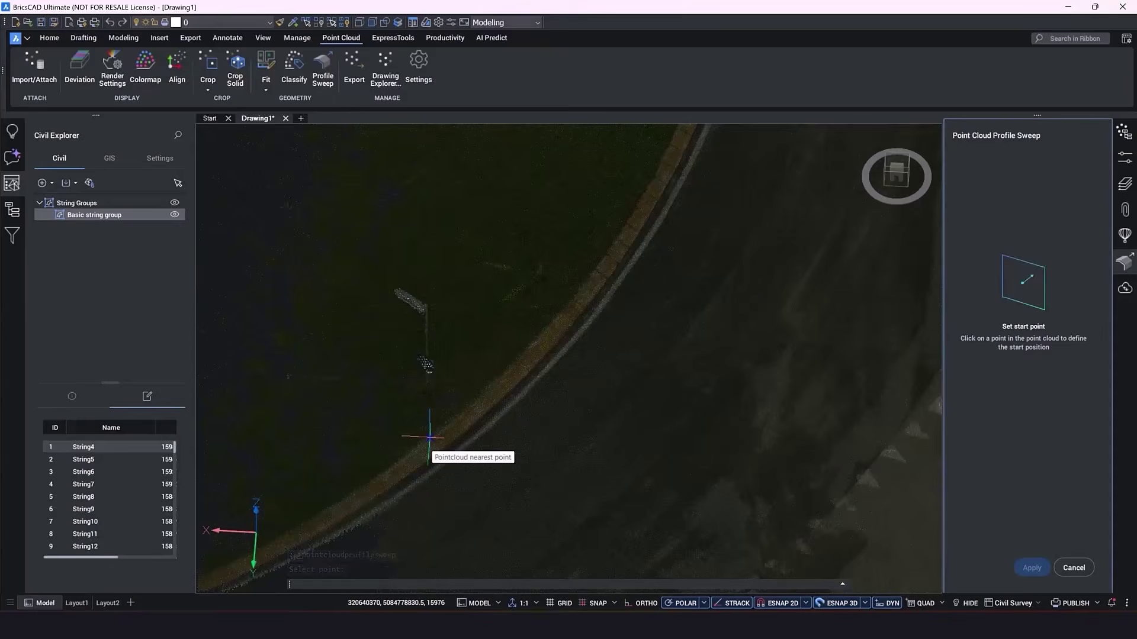
{"action": "left_click", "coordinate": [429, 437]}
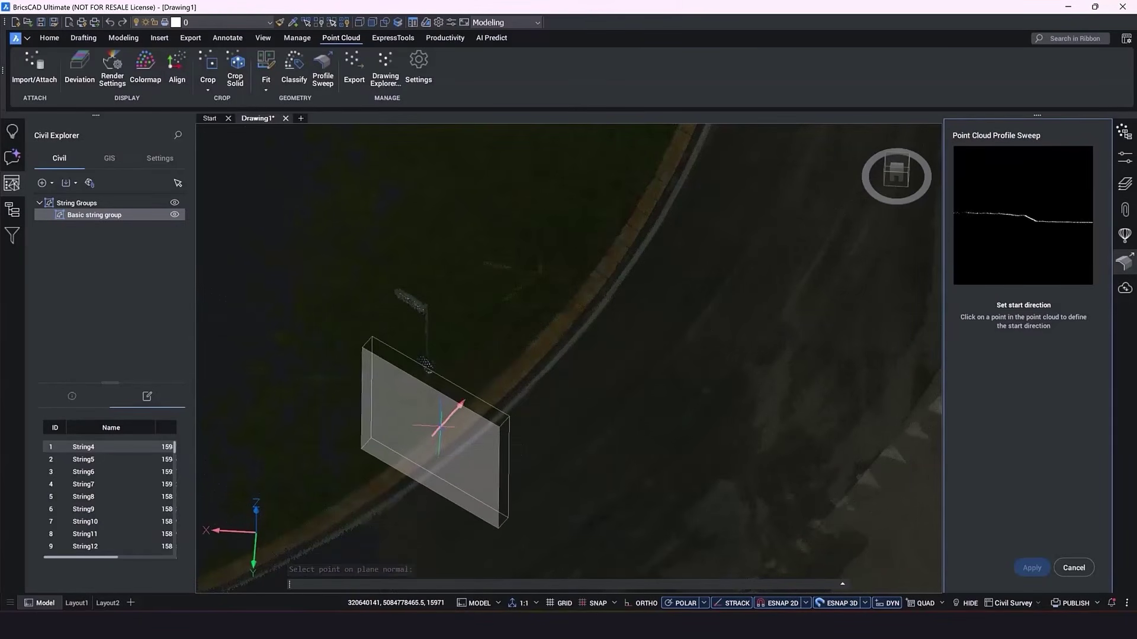
{"action": "left_click", "coordinate": [469, 408]}
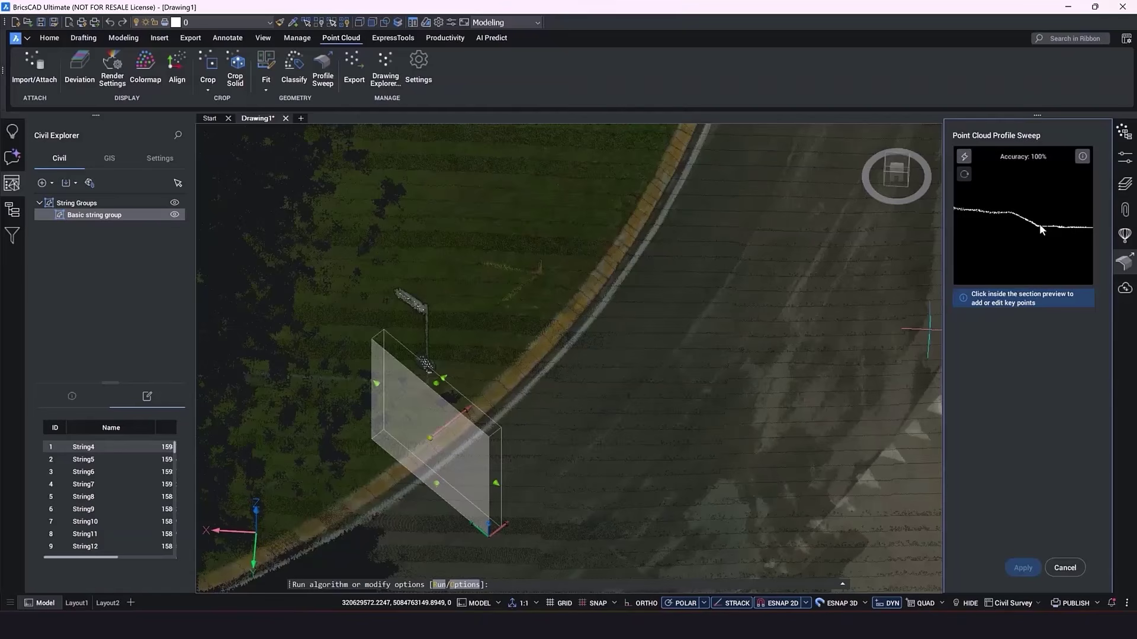
- Mark four key points on the island curb's section profile, using an 800 mm step size and the camera aligned with the movement
{"action": "left_click", "coordinate": [981, 211]}
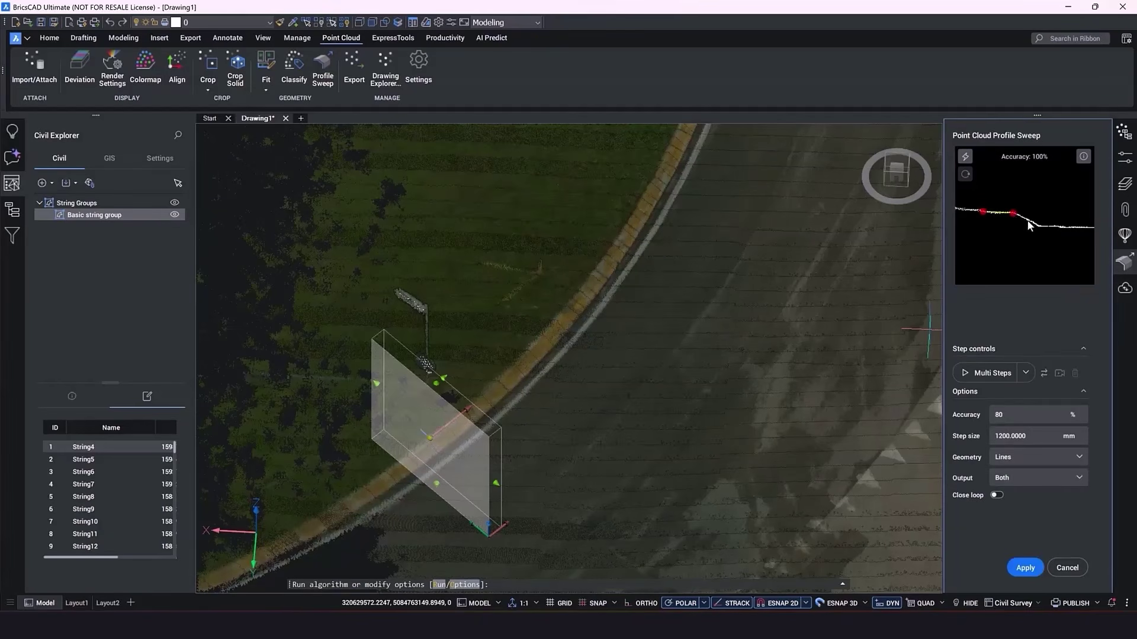
{"action": "left_click", "coordinate": [1067, 225]}
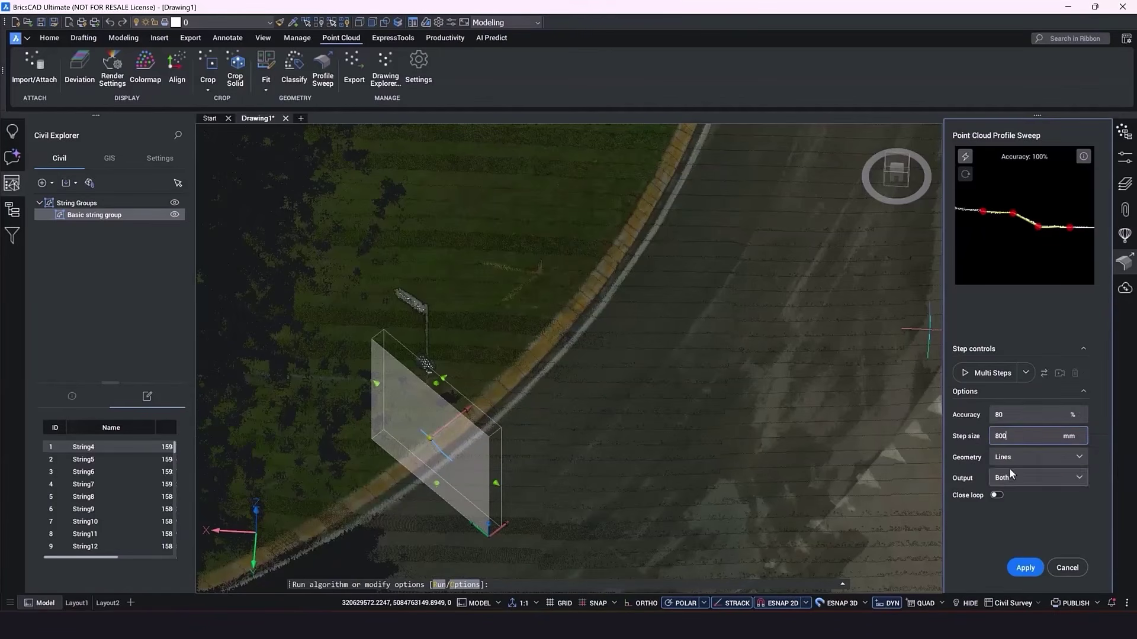
{"action": "left_click", "coordinate": [1060, 373]}
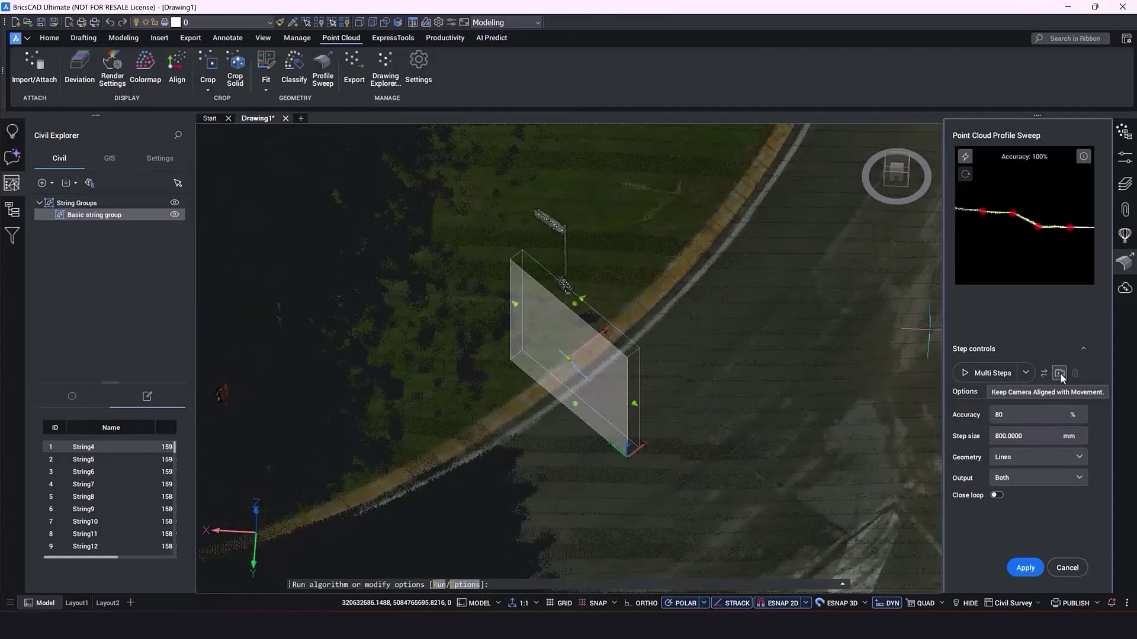
- Run the multi-step Profile Sweep along the curb of the roundabout's central island
{"action": "left_click", "coordinate": [989, 372]}
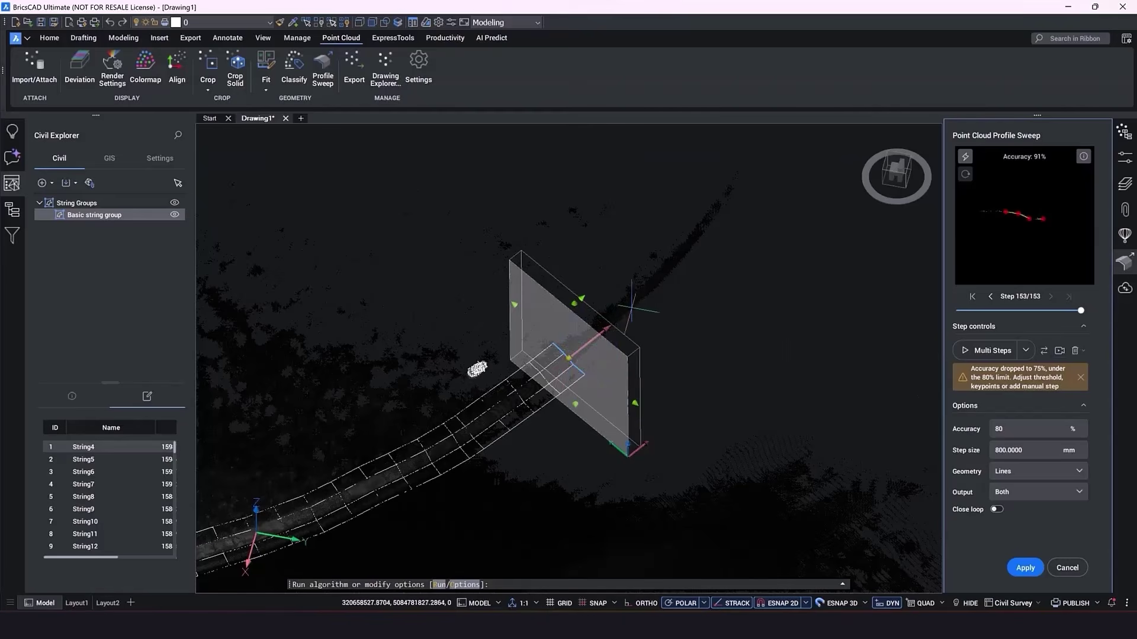
{"action": "scroll", "coordinate": [655, 294], "scroll_direction": "down", "scroll_amount": 2}
{"action": "scroll", "coordinate": [656, 294], "scroll_direction": "down", "scroll_amount": 3}
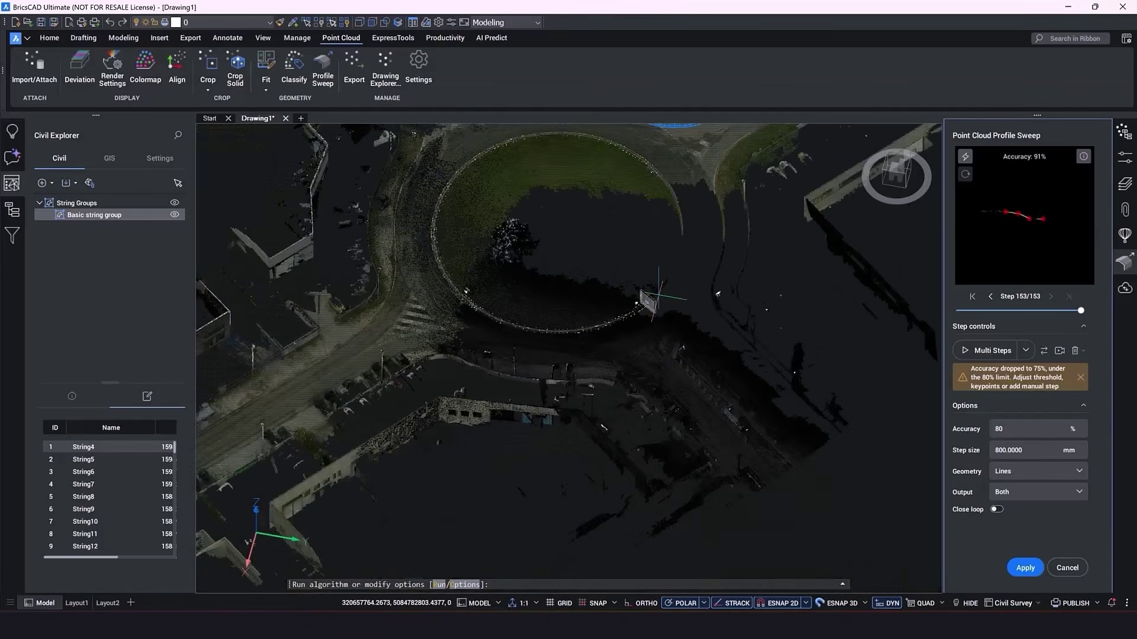
{"action": "scroll", "coordinate": [657, 294], "scroll_direction": "down", "scroll_amount": 3}
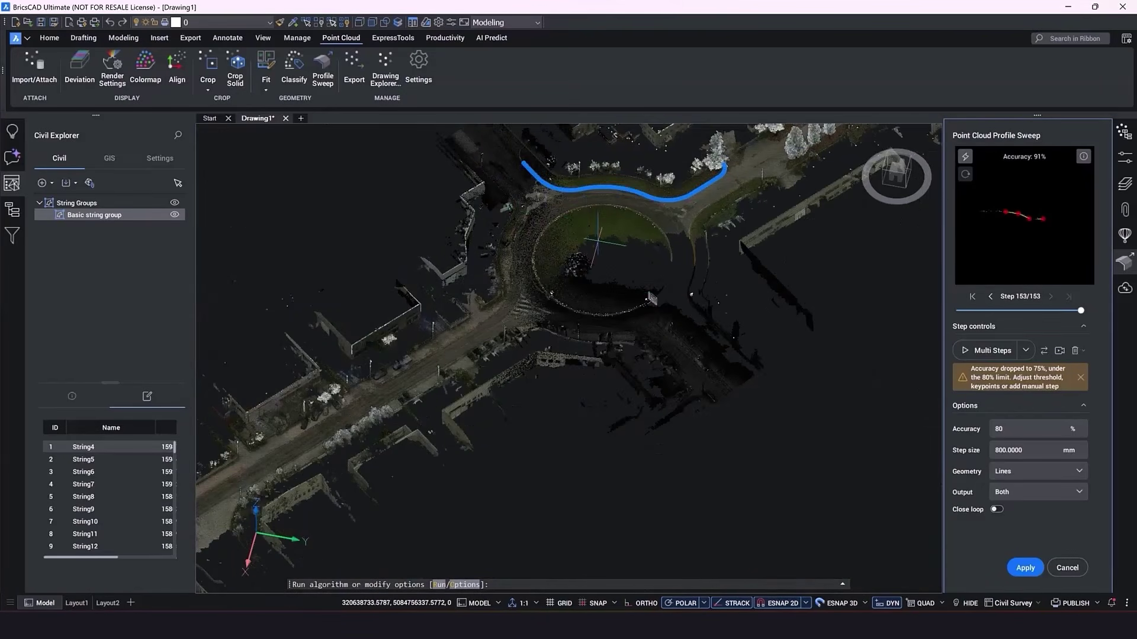
- Set the sweep geometry to Surfaces with Triangulate output and apply it to the island curb
{"action": "left_click", "coordinate": [1043, 474]}
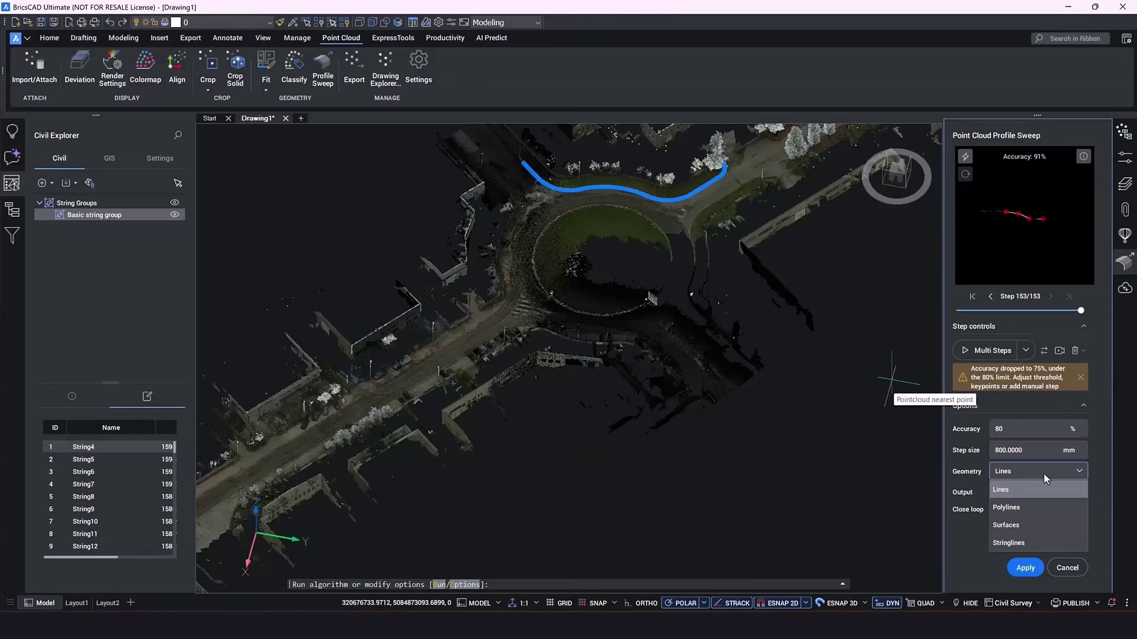
{"action": "left_click", "coordinate": [1028, 523]}
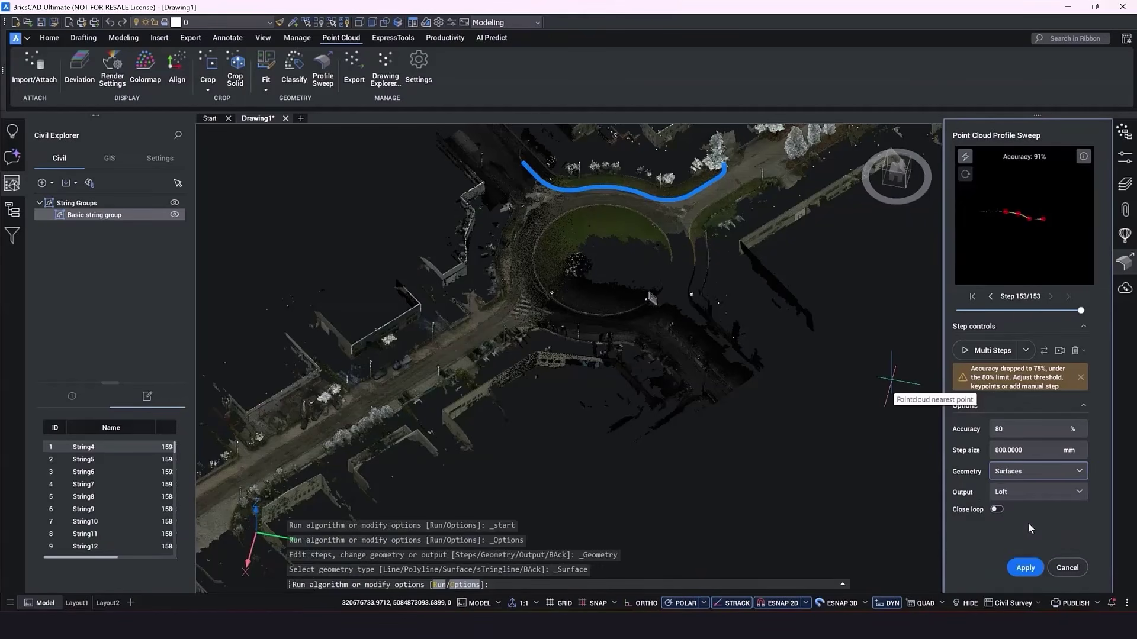
{"action": "left_click", "coordinate": [1022, 493]}
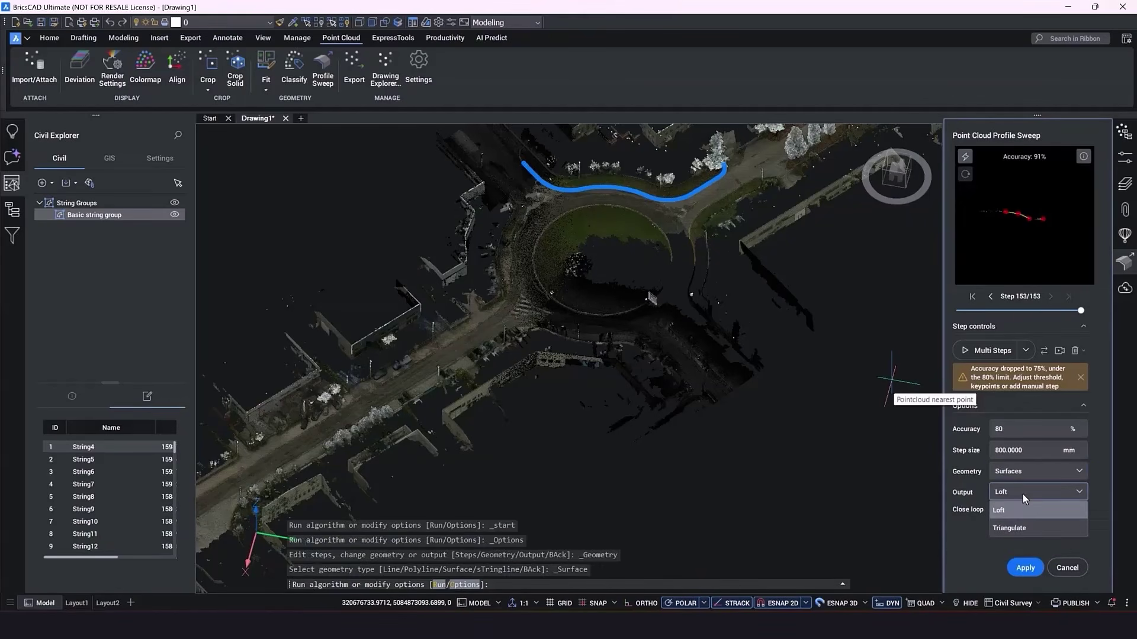
{"action": "left_click", "coordinate": [1021, 529]}
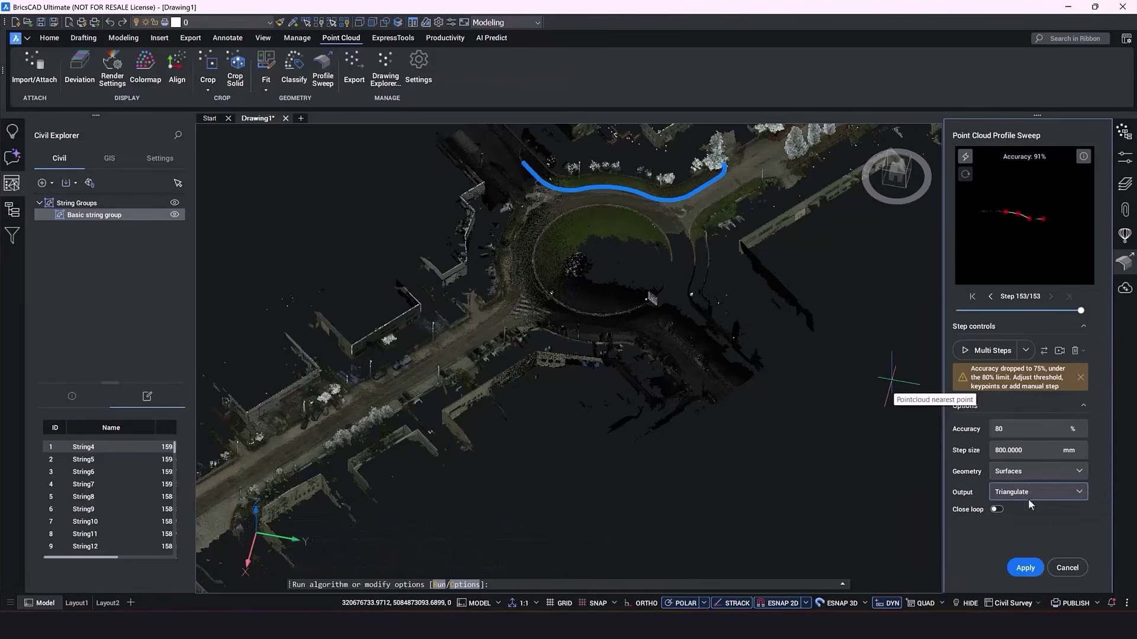
{"action": "left_click", "coordinate": [1025, 567]}
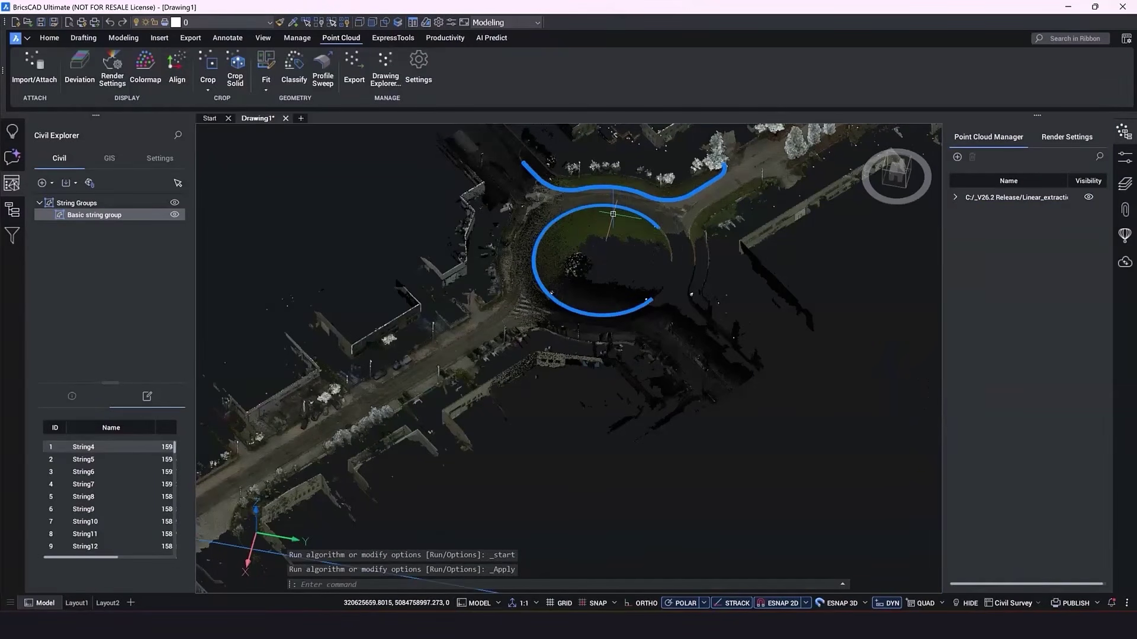
{"action": "scroll", "coordinate": [613, 214], "scroll_direction": "up", "scroll_amount": 3}
{"action": "scroll", "coordinate": [593, 216], "scroll_direction": "up", "scroll_amount": 2}
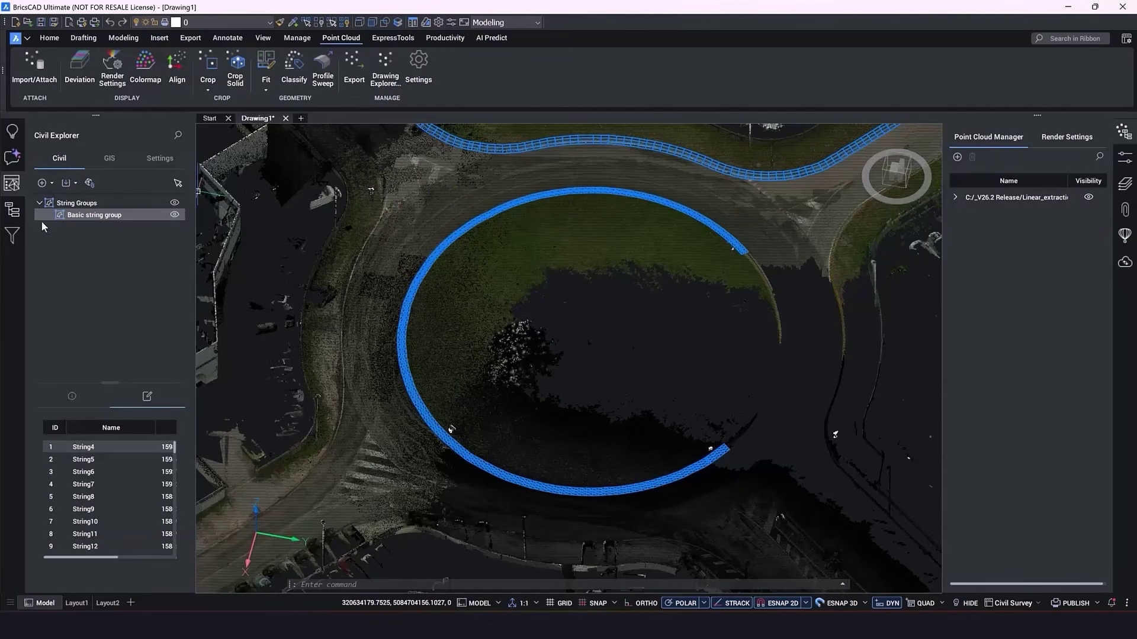
- Examine the drawing's entities by type in the structure tree, selecting the planar surfaces, strings and lines in turn
{"action": "left_click", "coordinate": [39, 203]}
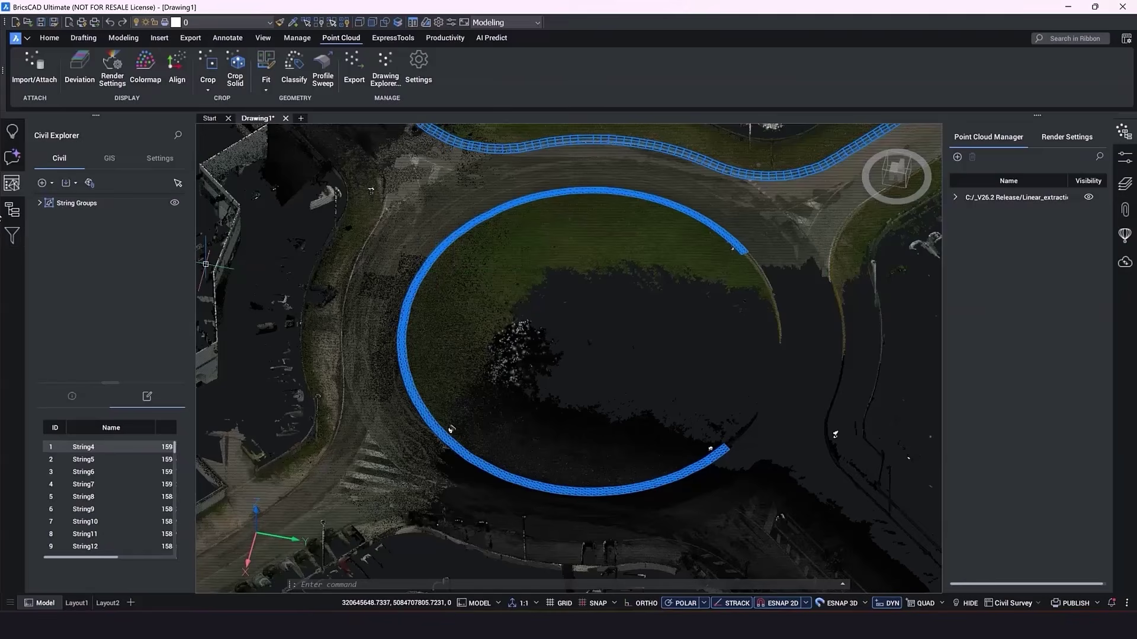
{"action": "left_click", "coordinate": [9, 212]}
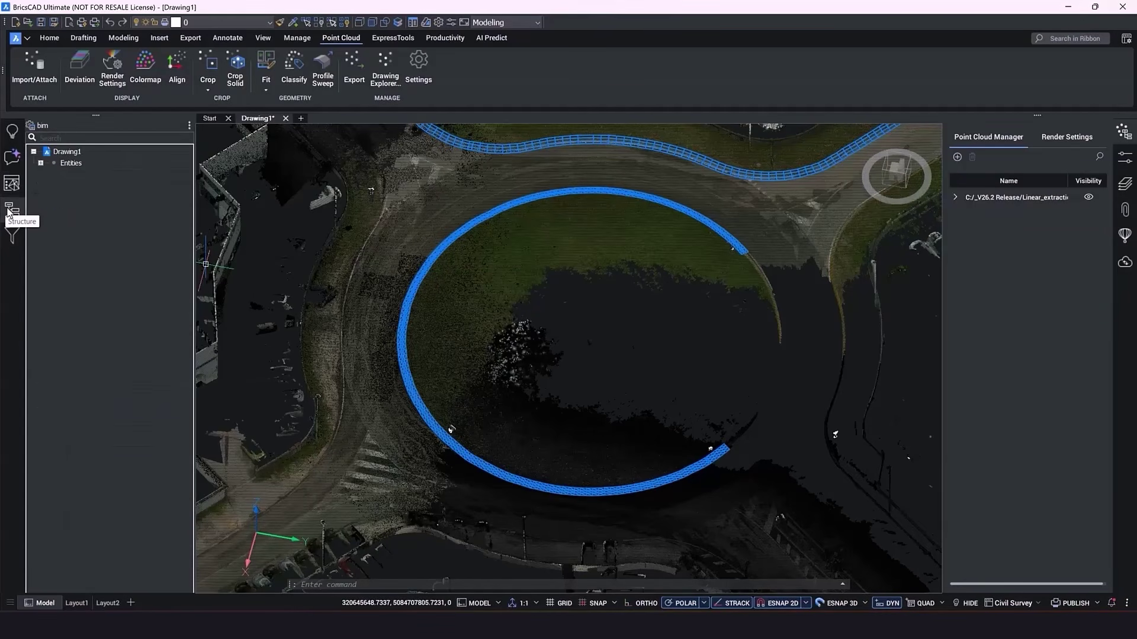
{"action": "left_click", "coordinate": [41, 164]}
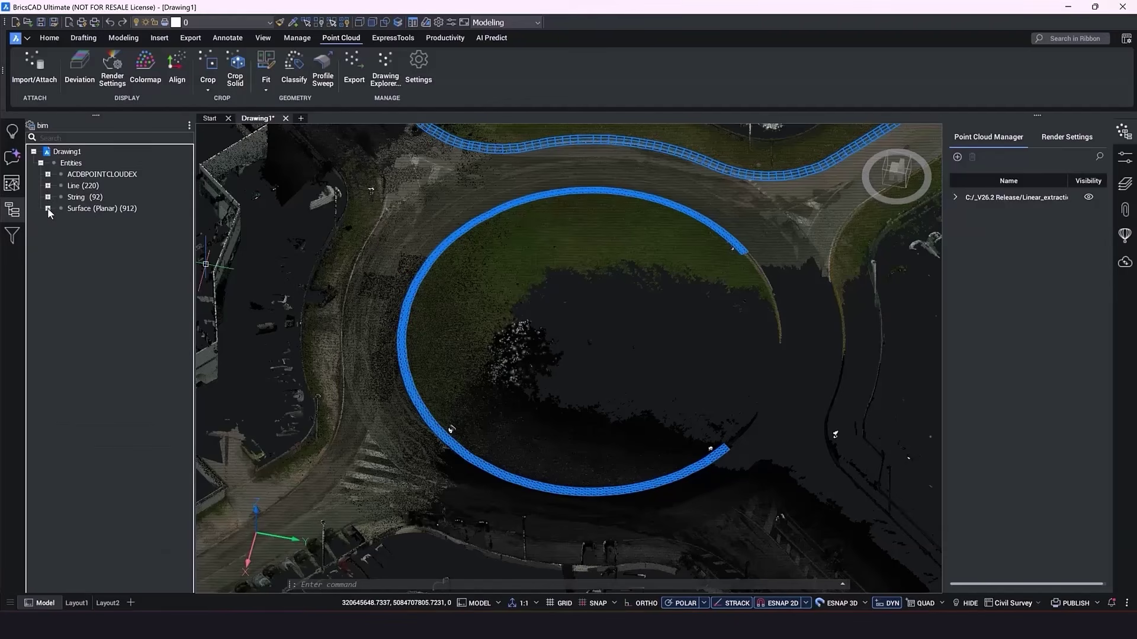
{"action": "left_click", "coordinate": [76, 208]}
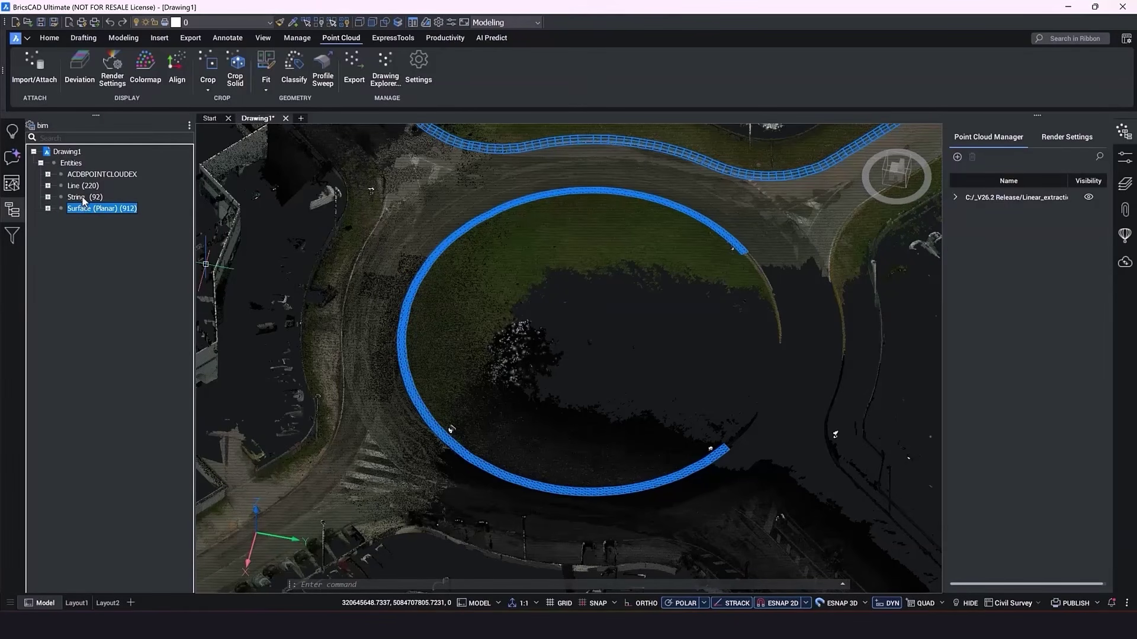
{"action": "left_click", "coordinate": [85, 198]}
{"action": "left_click", "coordinate": [83, 187]}
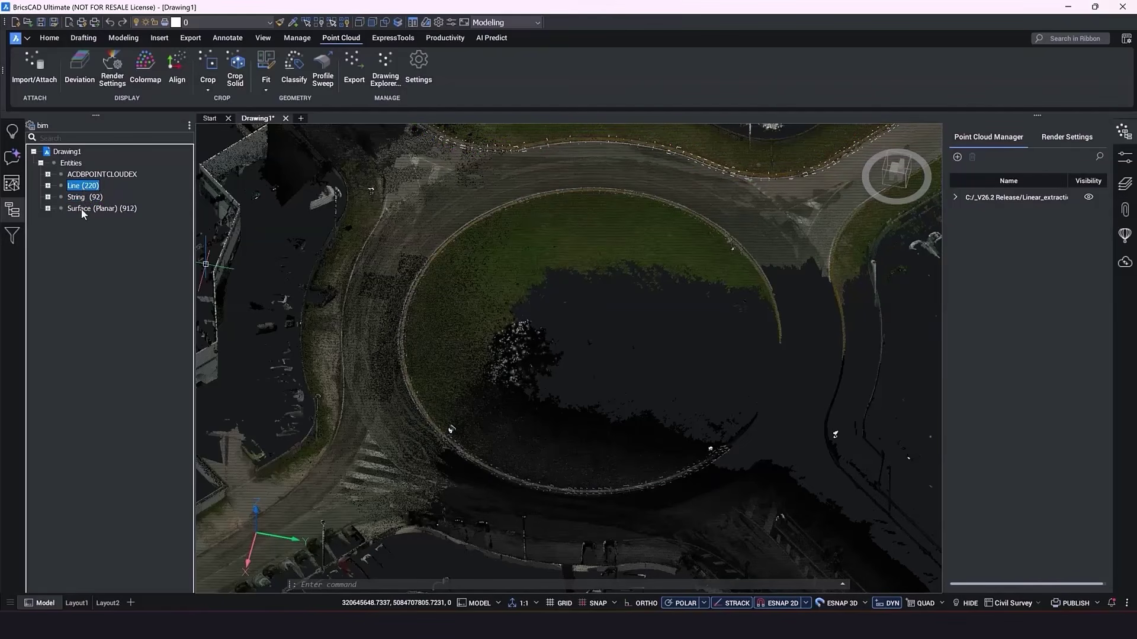
{"action": "left_click", "coordinate": [82, 210]}
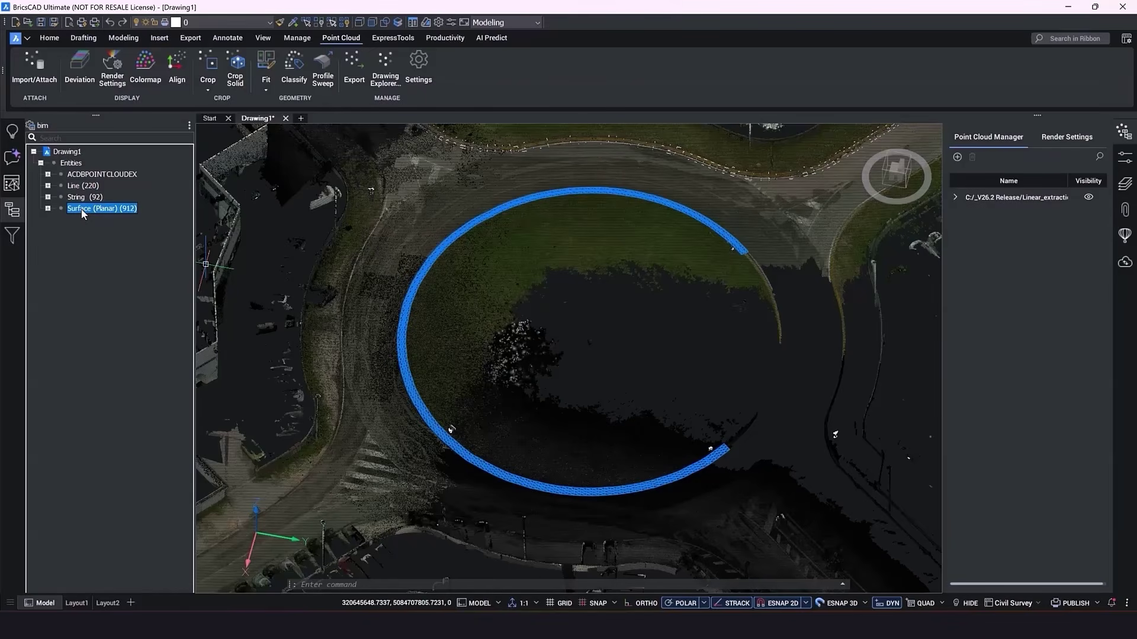
- Review the string groups and the civil object types that can be created in the Civil Explorer
{"action": "left_click", "coordinate": [14, 186]}
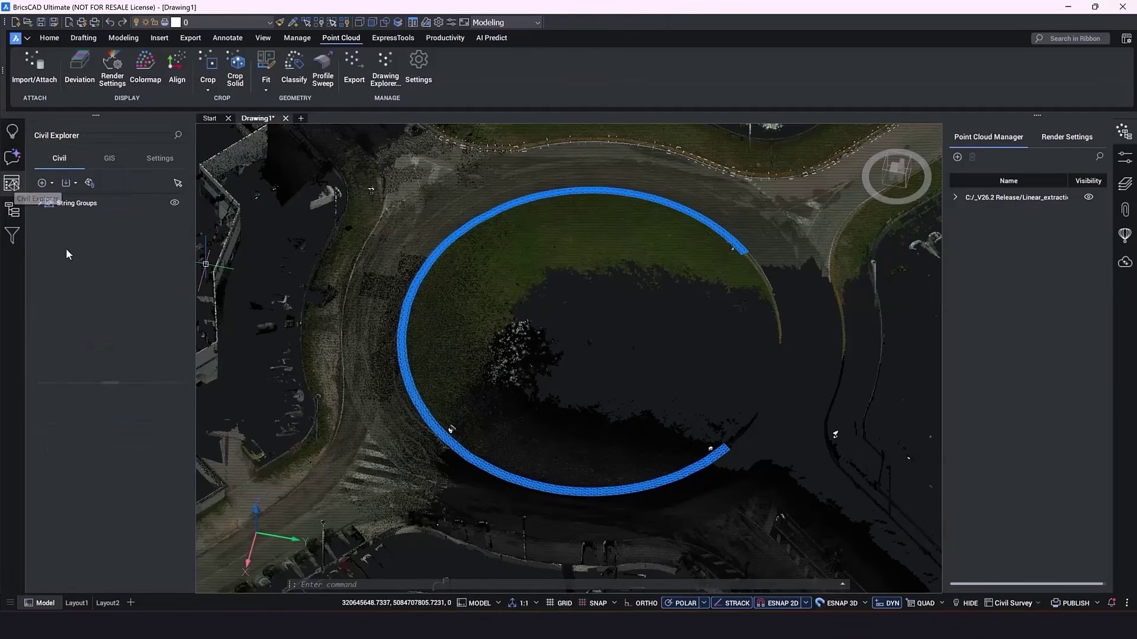
{"action": "left_click", "coordinate": [39, 203]}
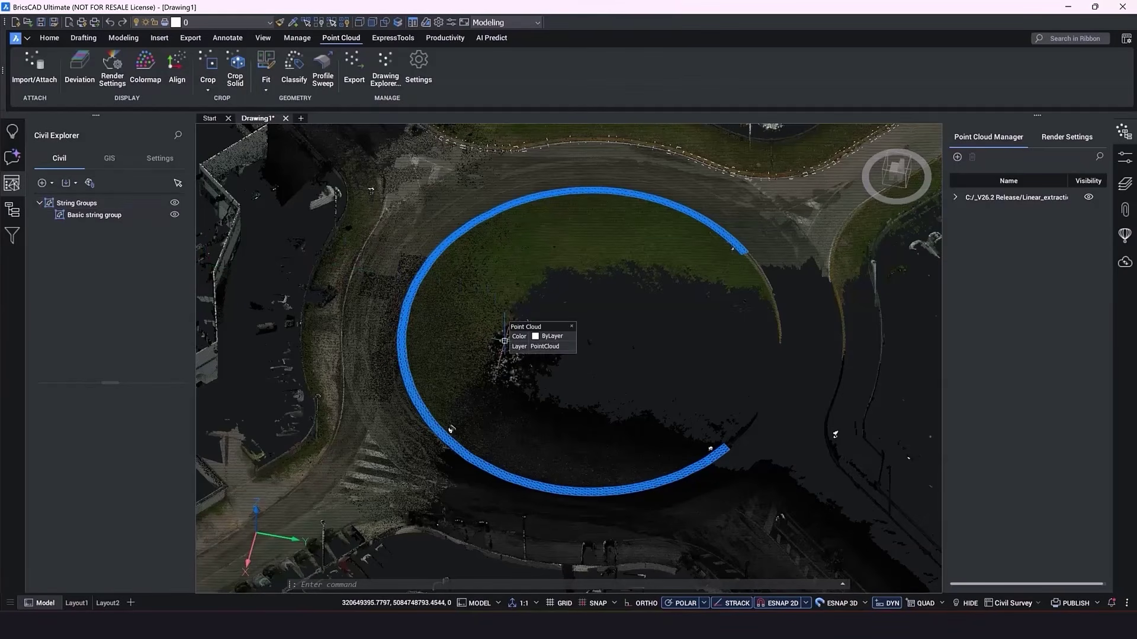
{"action": "left_click", "coordinate": [52, 183]}
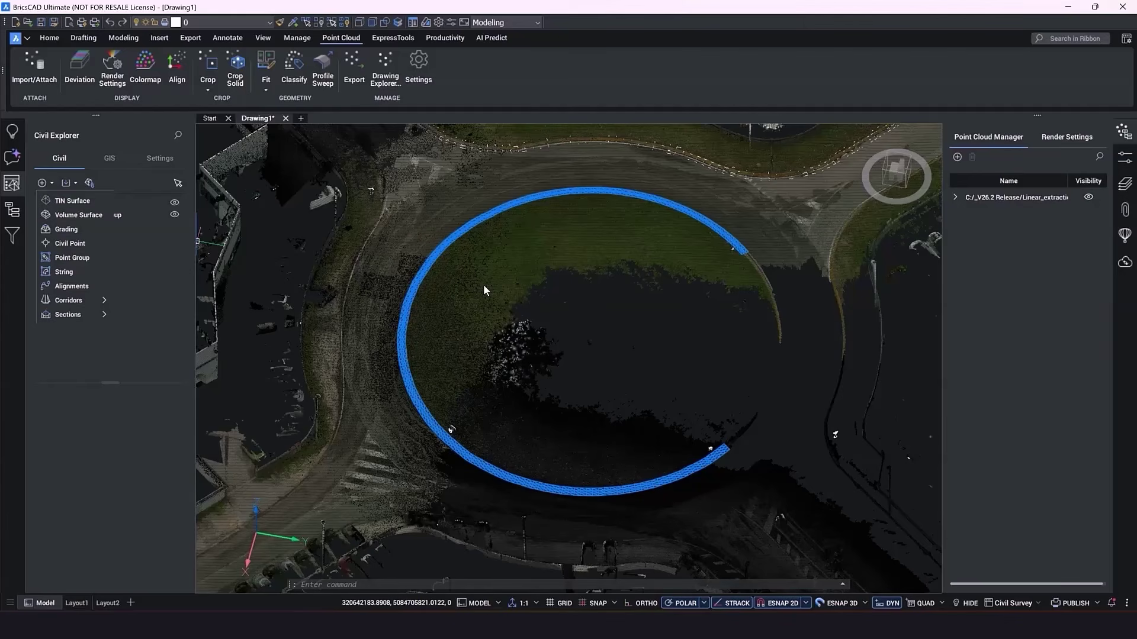
{"action": "scroll", "coordinate": [483, 284], "scroll_direction": "down", "scroll_amount": 6}
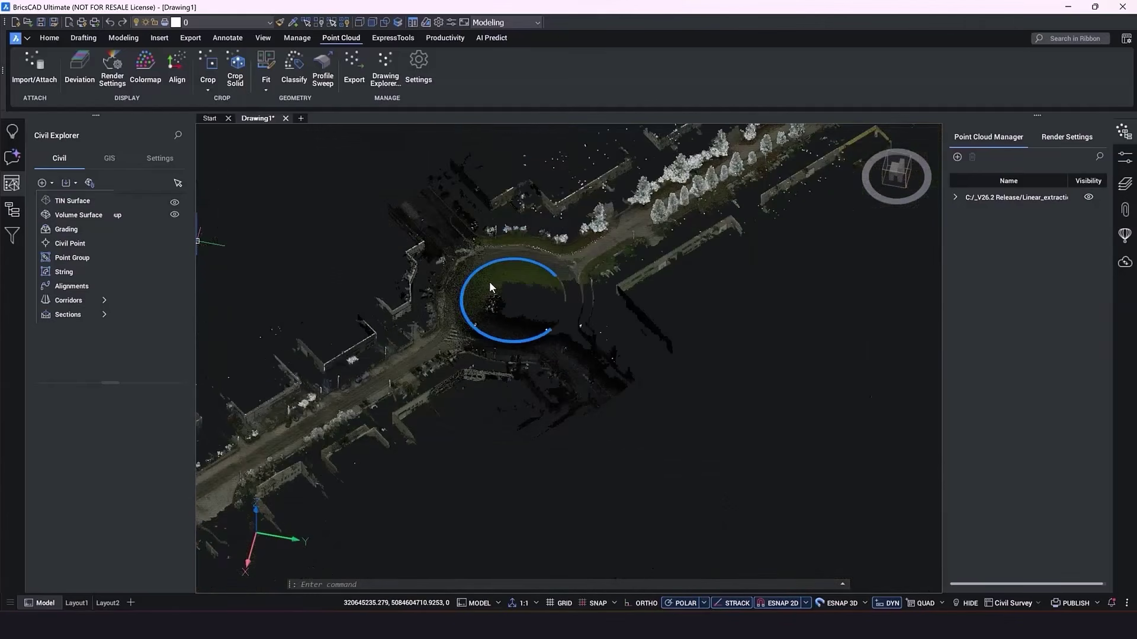
{"action": "middle_click_drag", "start_coordinate": [489, 282], "coordinate": [448, 323]}
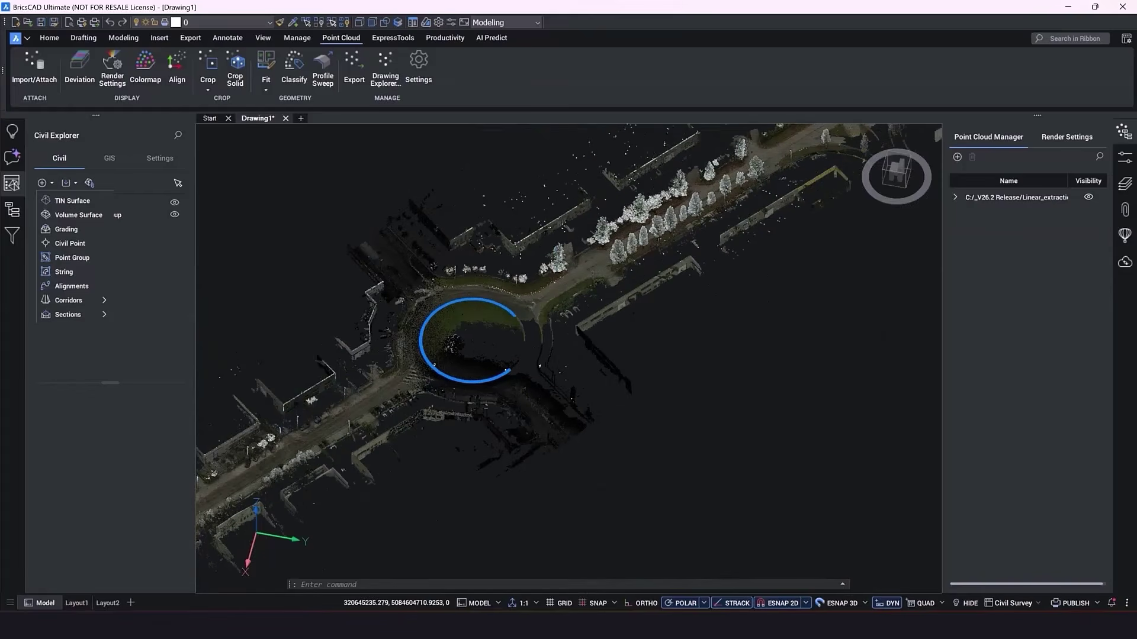
{"action": "left_click", "coordinate": [539, 261]}
- Select all line entities of the curb extracted along the street beyond the roundabout
{"action": "middle_click_drag", "start_coordinate": [539, 260], "coordinate": [424, 349]}
{"action": "scroll", "coordinate": [715, 218], "scroll_direction": "up", "scroll_amount": 3}
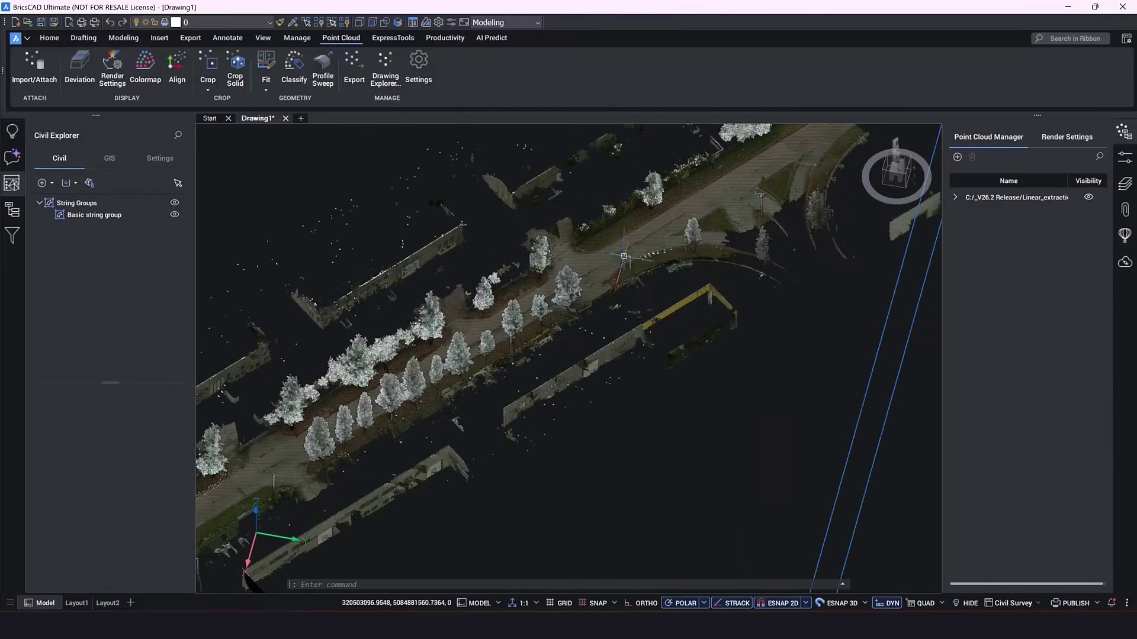
{"action": "scroll", "coordinate": [645, 258], "scroll_direction": "up", "scroll_amount": 1}
{"action": "scroll", "coordinate": [646, 257], "scroll_direction": "up", "scroll_amount": 4}
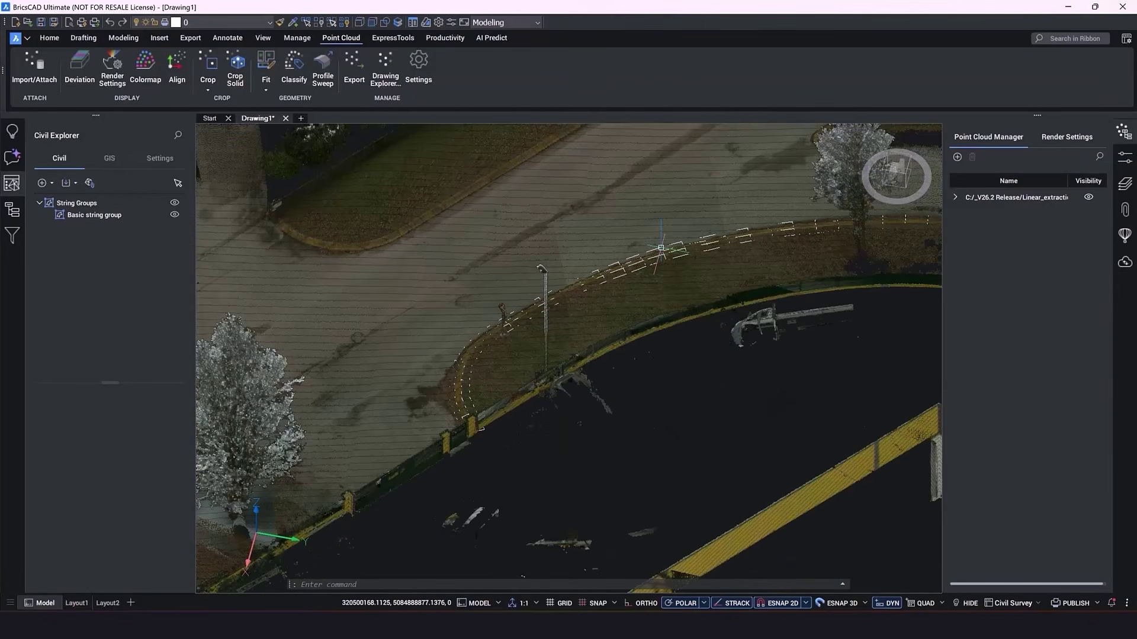
{"action": "left_click", "coordinate": [12, 210]}
{"action": "left_click", "coordinate": [41, 162]}
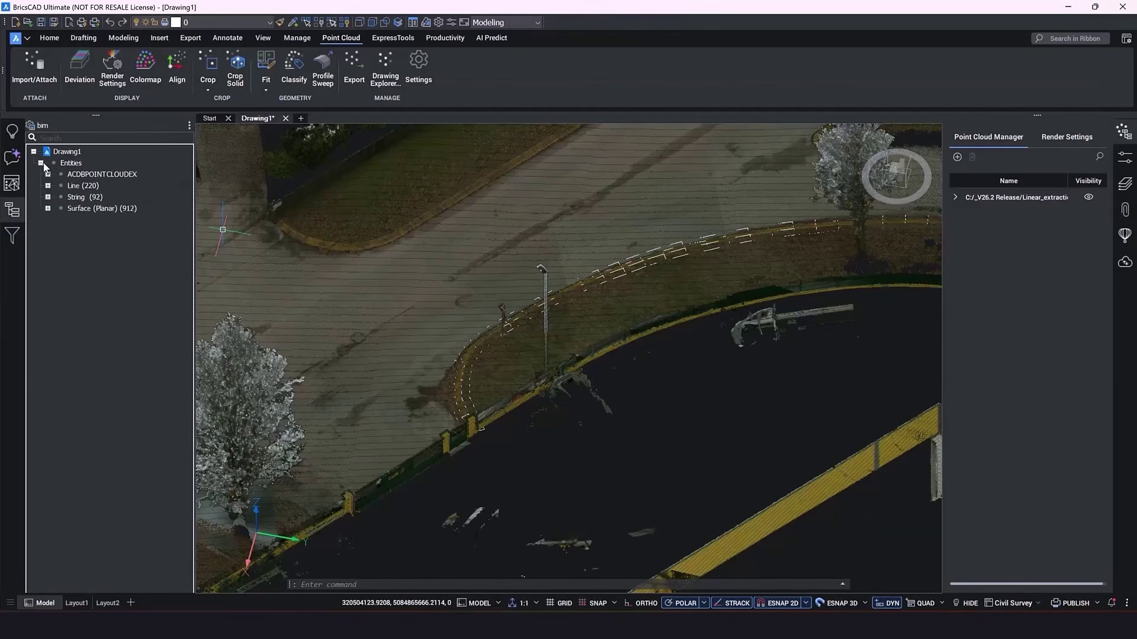
{"action": "left_click", "coordinate": [89, 187]}
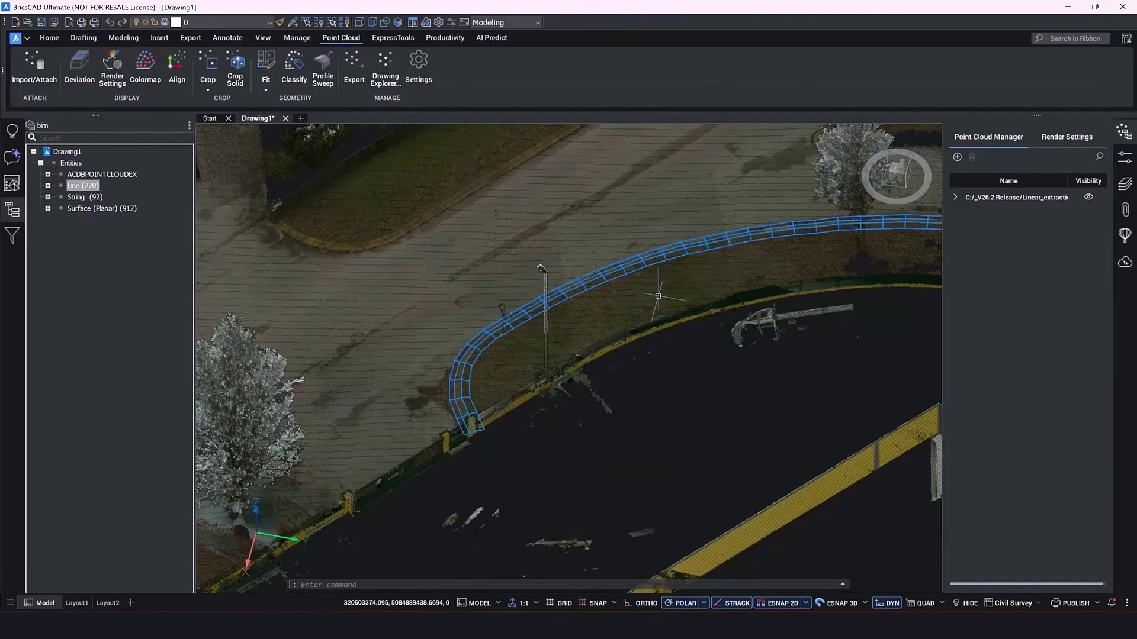
{"action": "scroll", "coordinate": [629, 293], "scroll_direction": "down", "scroll_amount": 3}
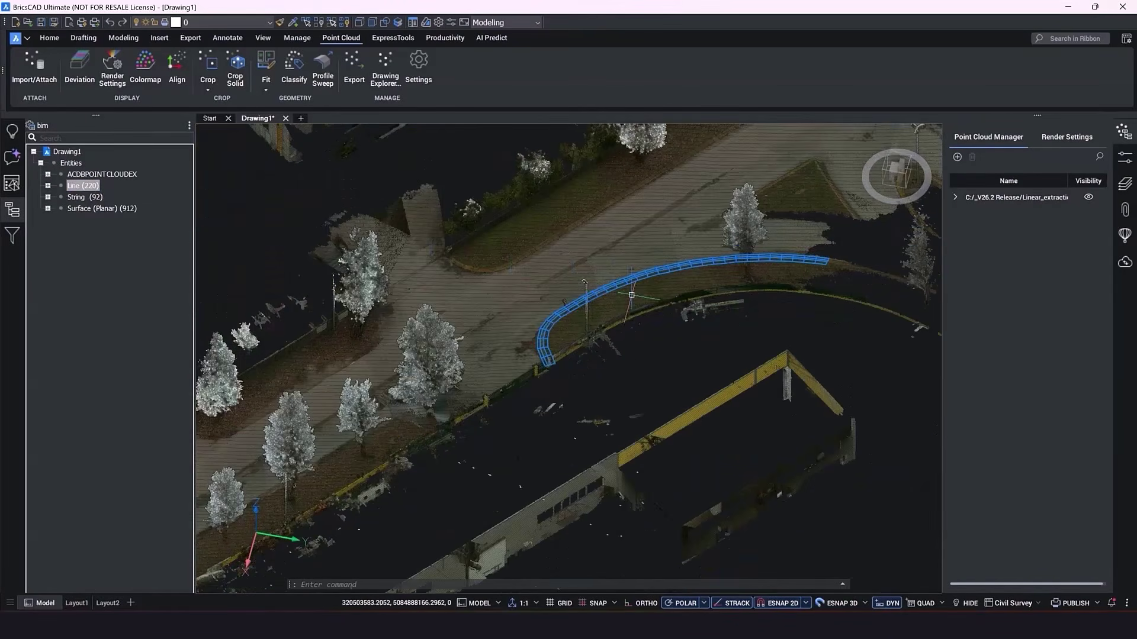
- Create a TIN surface from the selected curb lines, applied as breaklines, without weeding or supplementing factors
{"action": "left_click", "coordinate": [12, 184]}
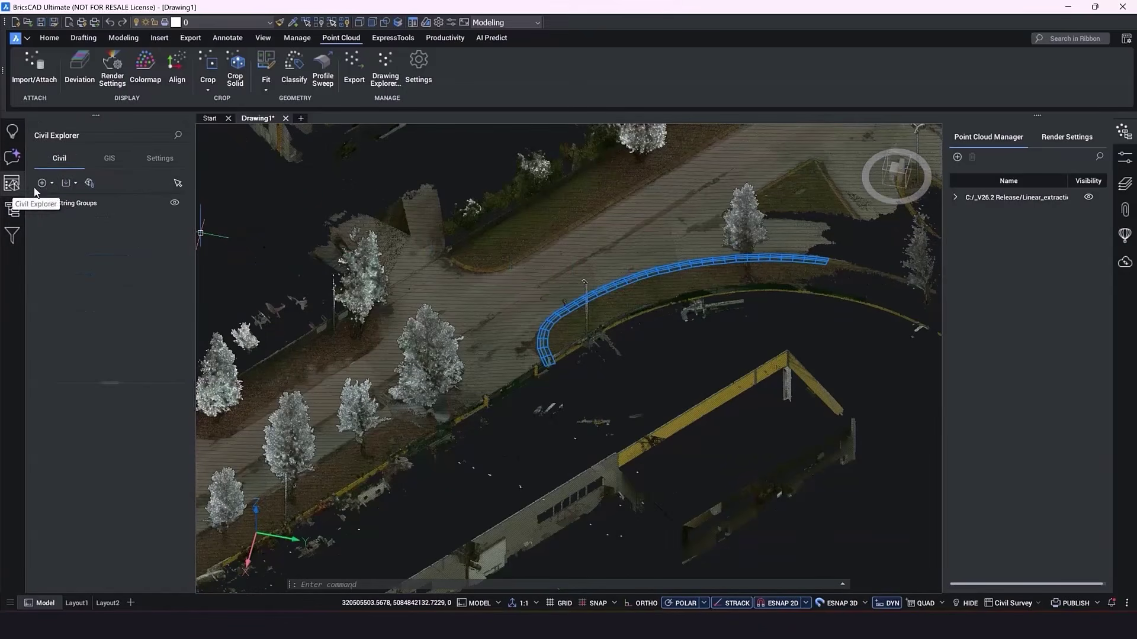
{"action": "left_click", "coordinate": [52, 183]}
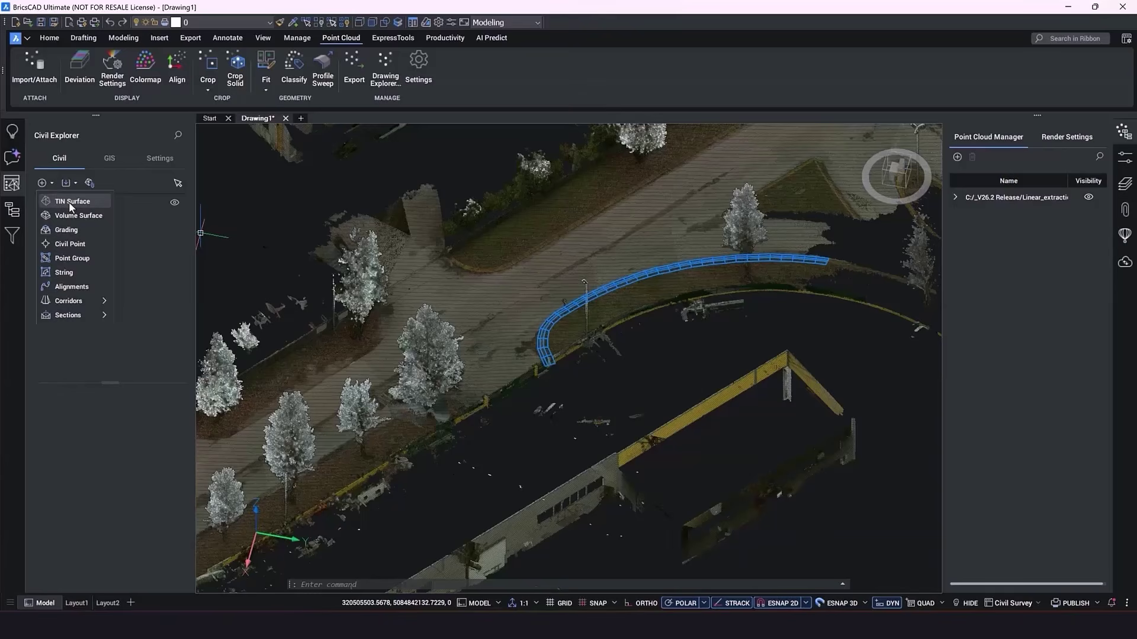
{"action": "left_click", "coordinate": [70, 202]}
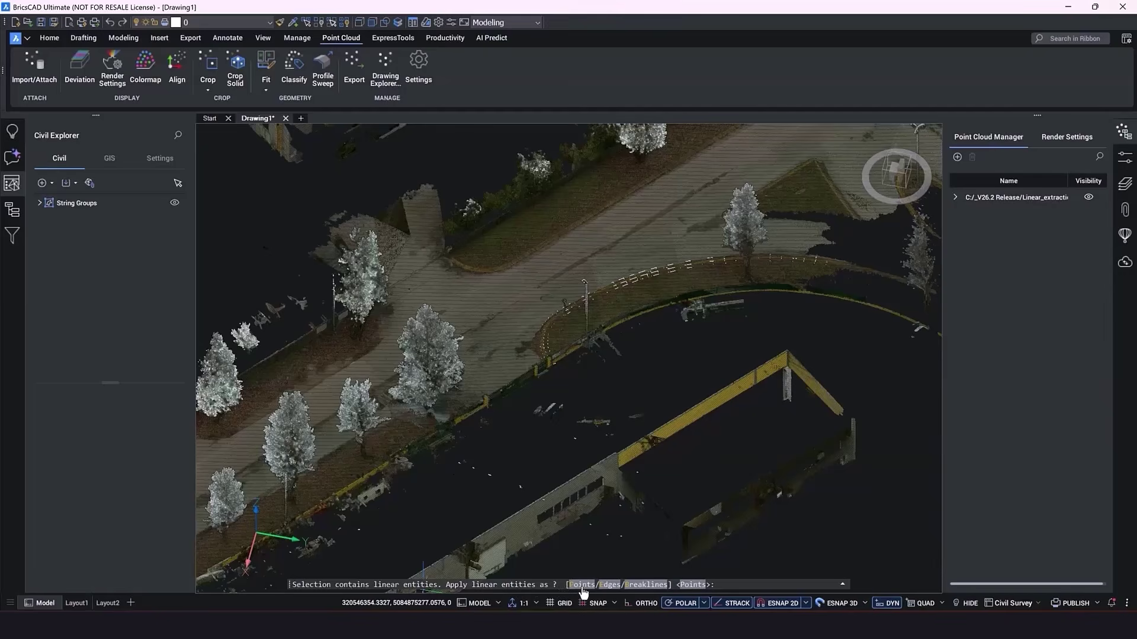
{"action": "left_click", "coordinate": [645, 585]}
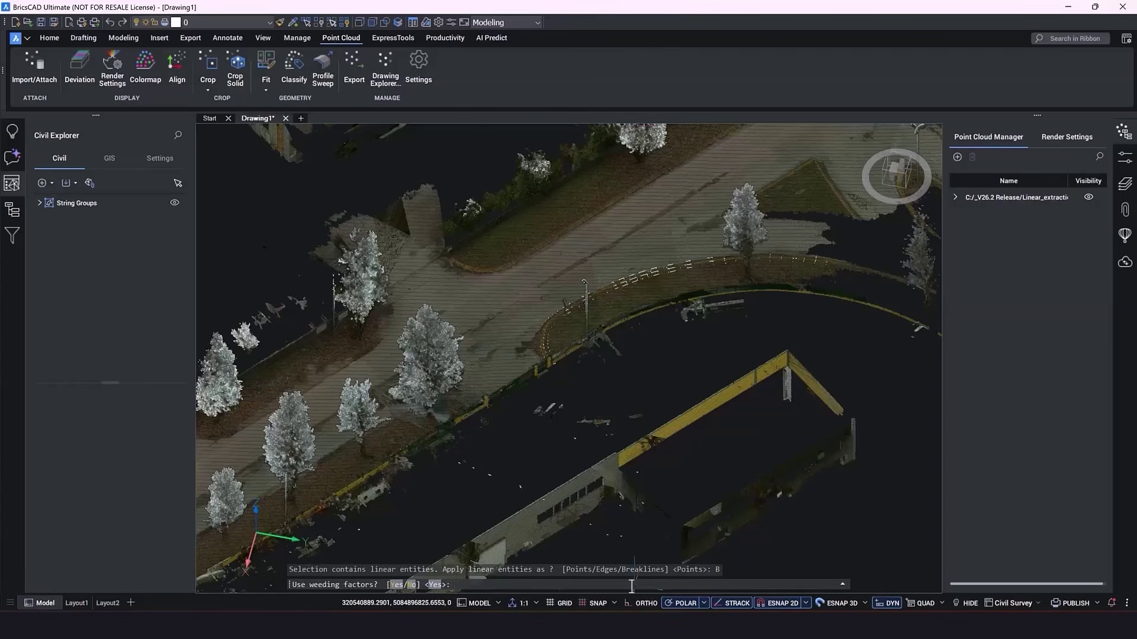
{"action": "left_click", "coordinate": [412, 585]}
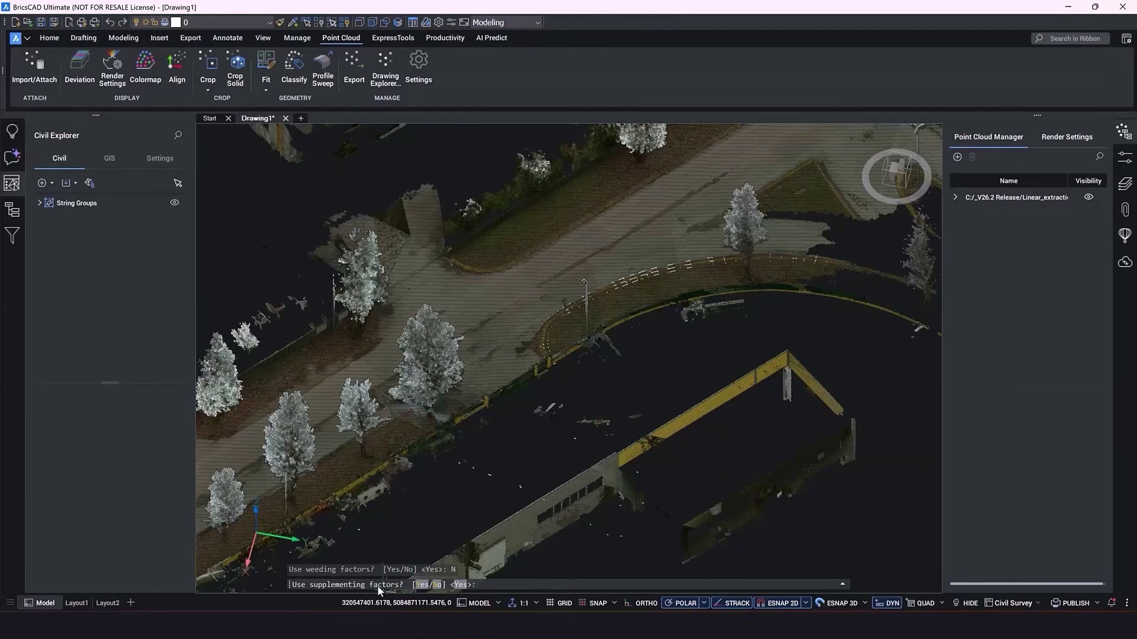
{"action": "left_click", "coordinate": [438, 585]}
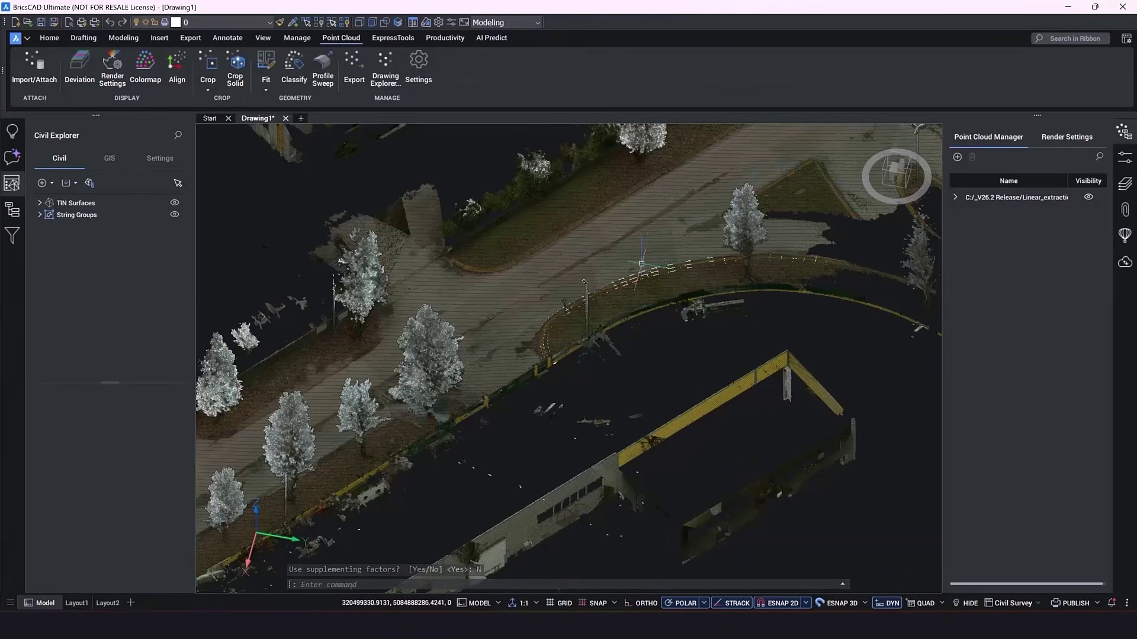
- Select the new TIN surface in the Civil Explorer and hide the point cloud to inspect its shape
{"action": "middle_click_drag", "start_coordinate": [648, 260], "coordinate": [558, 305]}
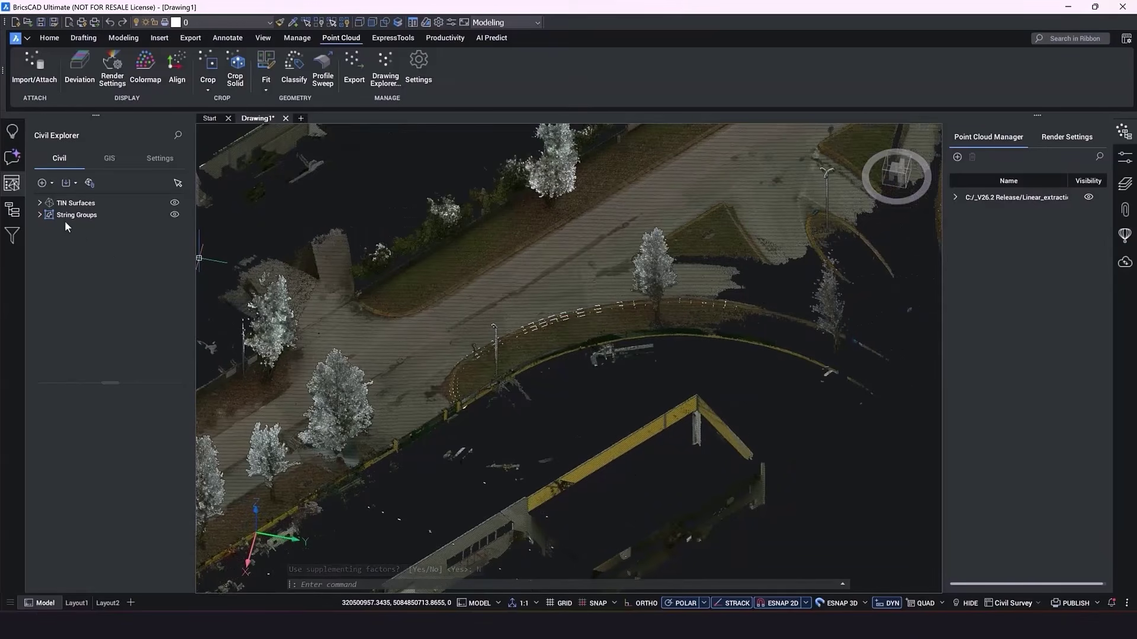
{"action": "left_click", "coordinate": [39, 203]}
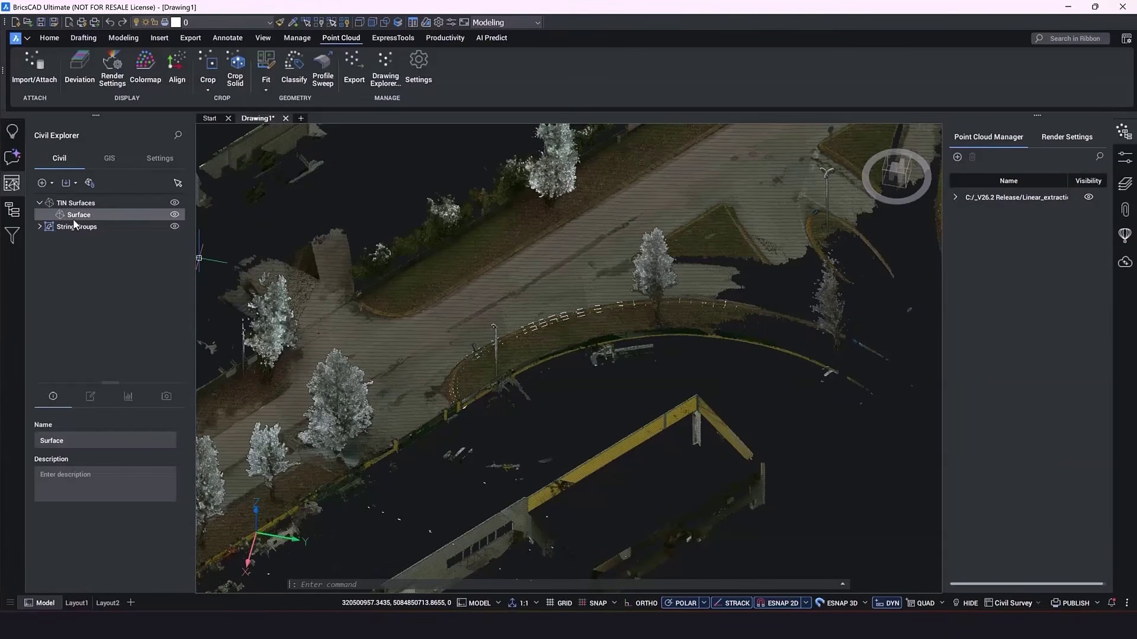
{"action": "left_click", "coordinate": [1089, 197]}
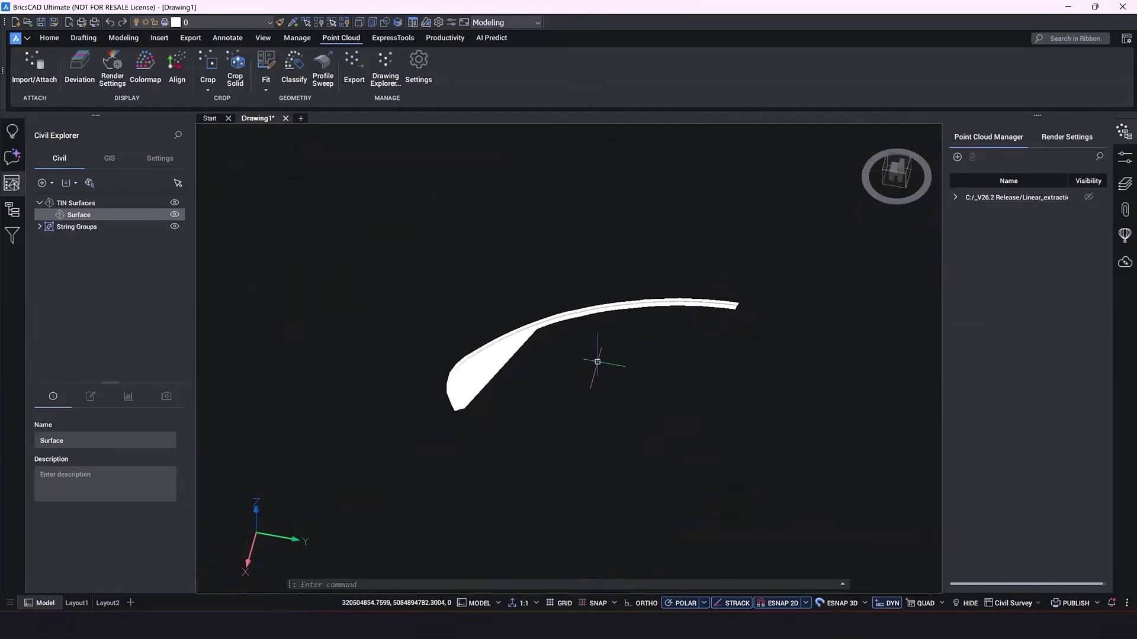
{"action": "middle_click_drag", "start_coordinate": [475, 339], "coordinate": [698, 293], "text": "shift"}
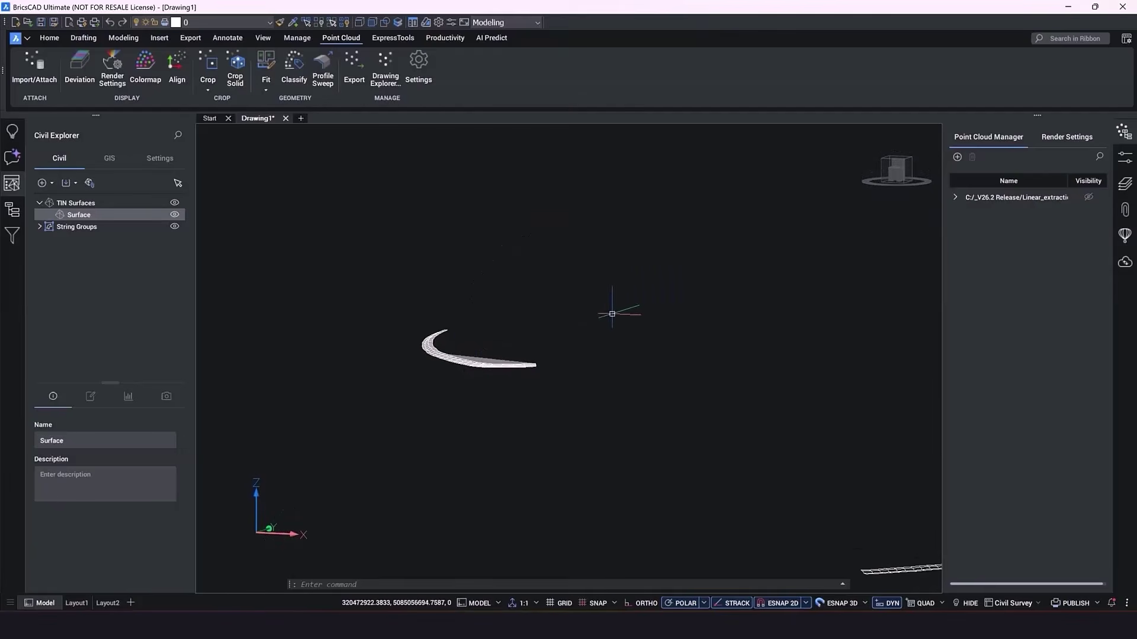
- Examine the TIN surface from several angles, including the filled area inside the curve at its end
{"action": "scroll", "coordinate": [433, 346], "scroll_direction": "up", "scroll_amount": 6}
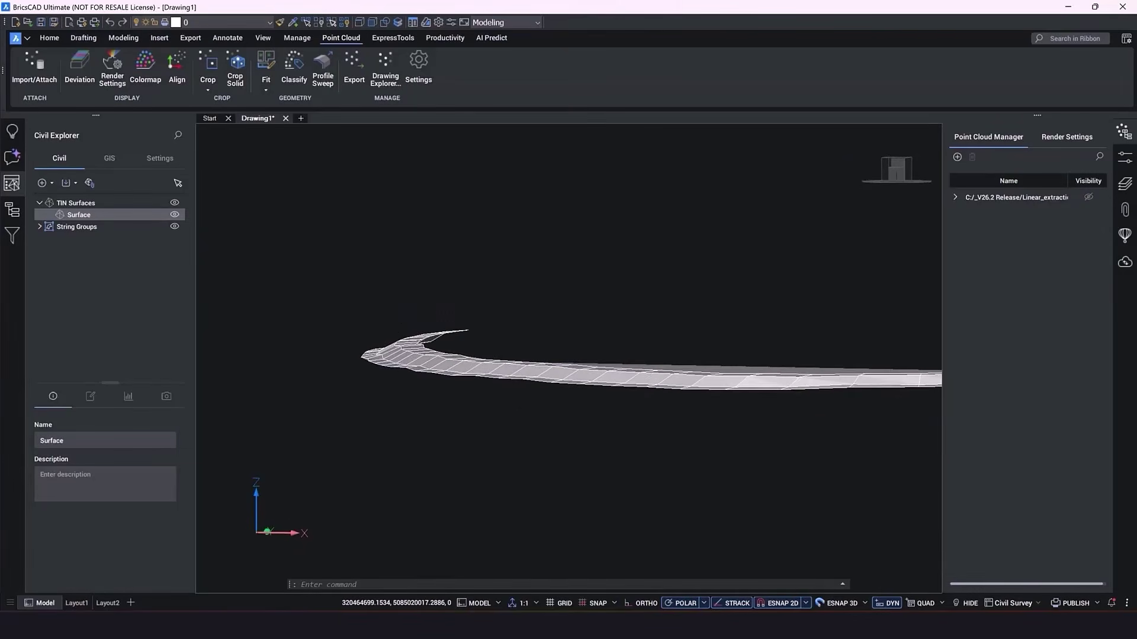
{"action": "middle_click_drag", "start_coordinate": [675, 390], "coordinate": [781, 360], "text": "shift"}
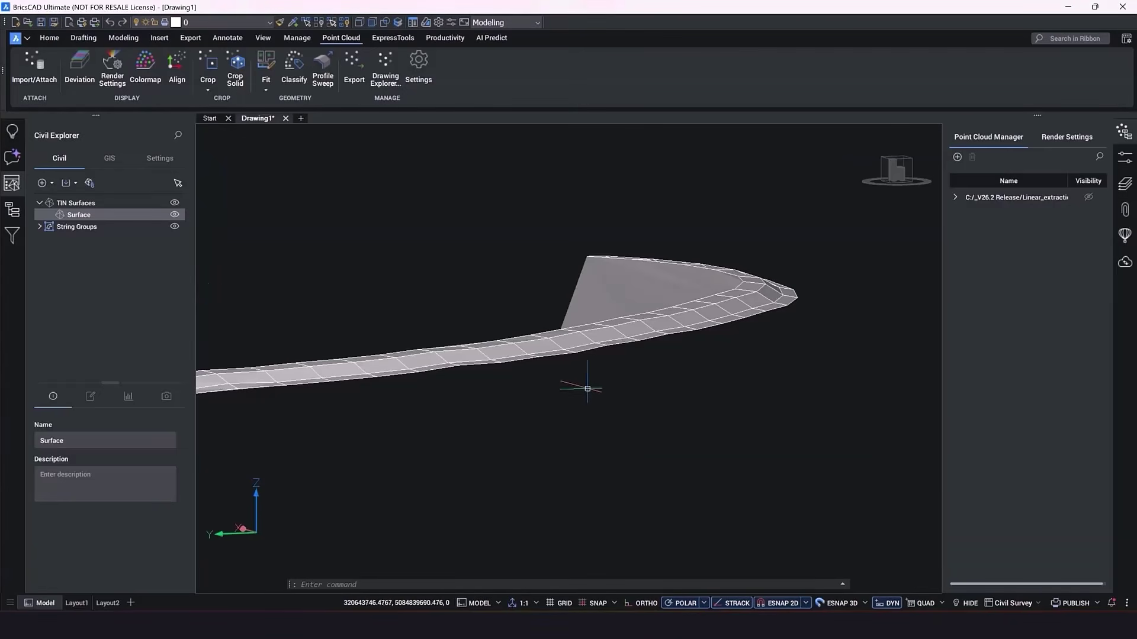
{"action": "mouse_move", "coordinate": [583, 403]}
{"action": "middle_mouse_down"}
{"action": "mouse_move", "coordinate": [577, 427]}
{"action": "mouse_move", "coordinate": [586, 399]}
{"action": "middle_mouse_up"}
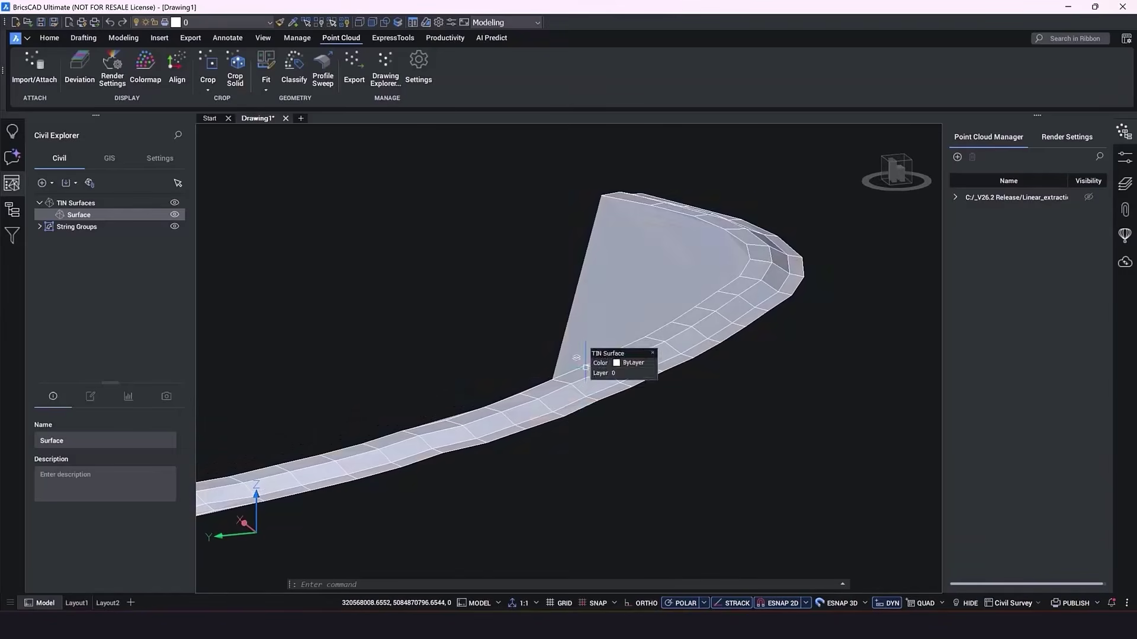
{"action": "scroll", "coordinate": [585, 367], "scroll_direction": "down", "scroll_amount": 3}
{"action": "scroll", "coordinate": [583, 368], "scroll_direction": "up", "scroll_amount": 1}
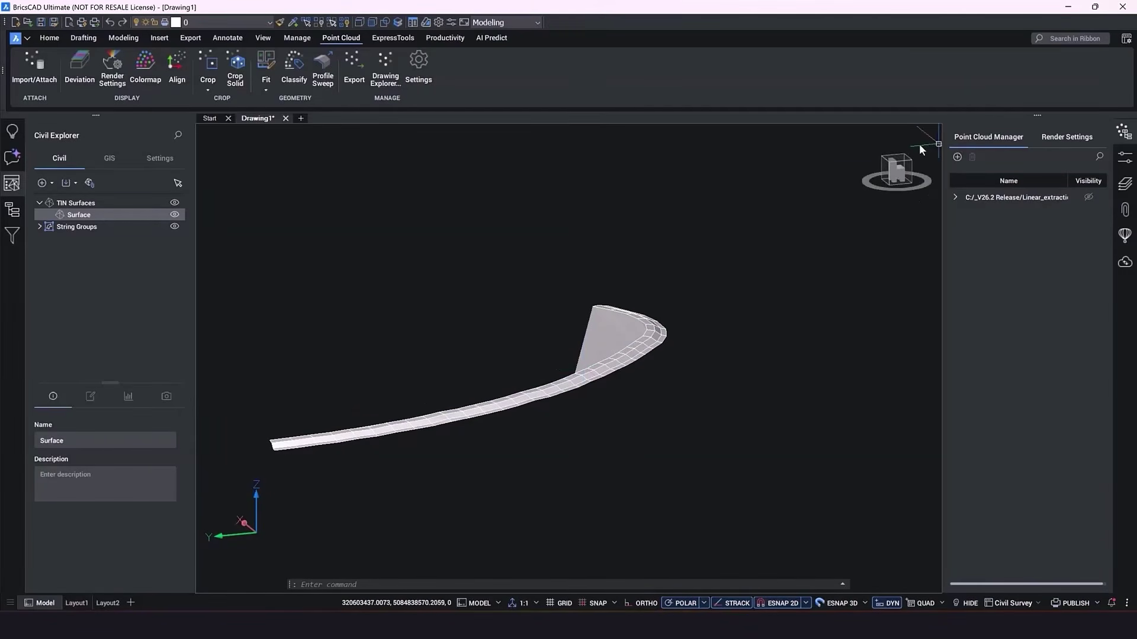
- Switch to the top view and show the street point cloud again, with the whole street and roundabout in view
{"action": "left_click", "coordinate": [894, 158]}
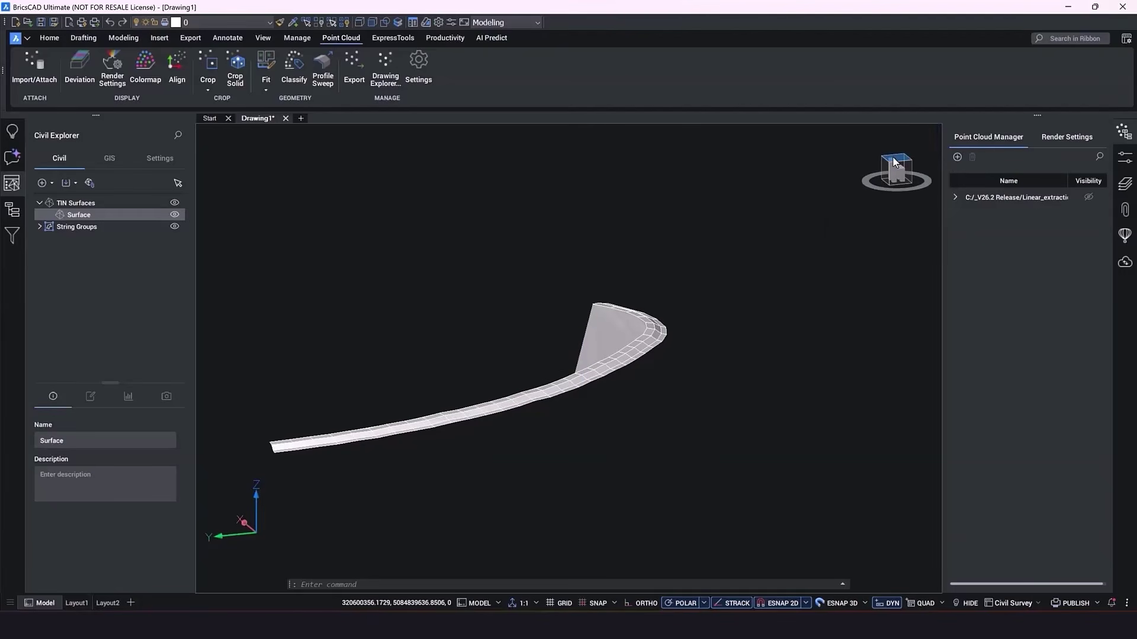
{"action": "left_click", "coordinate": [896, 164]}
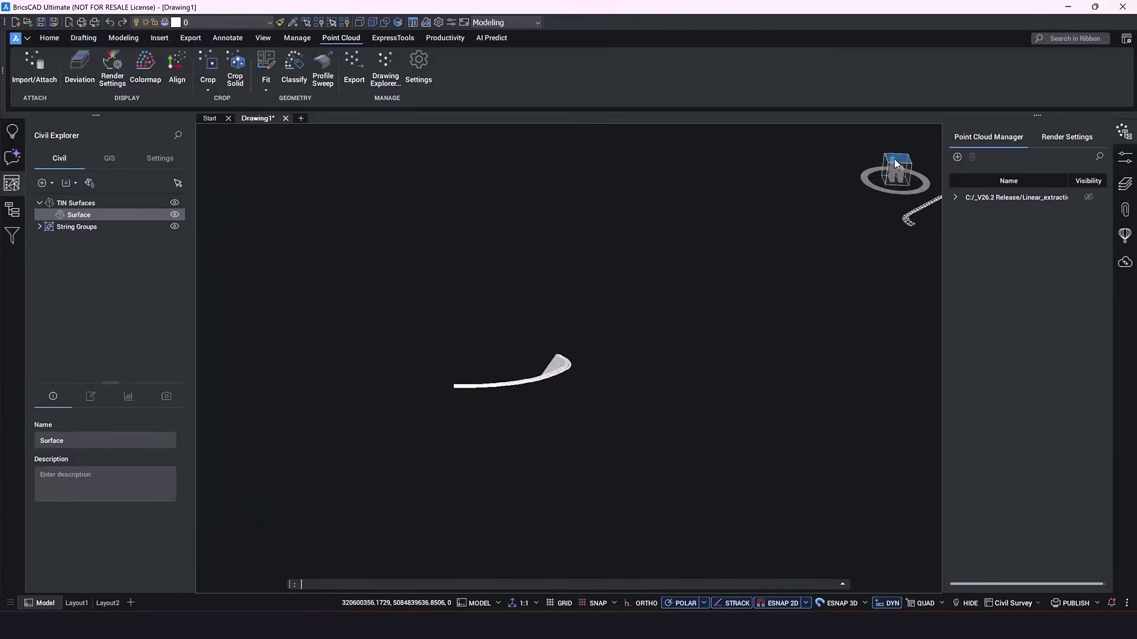
{"action": "left_click", "coordinate": [1088, 197]}
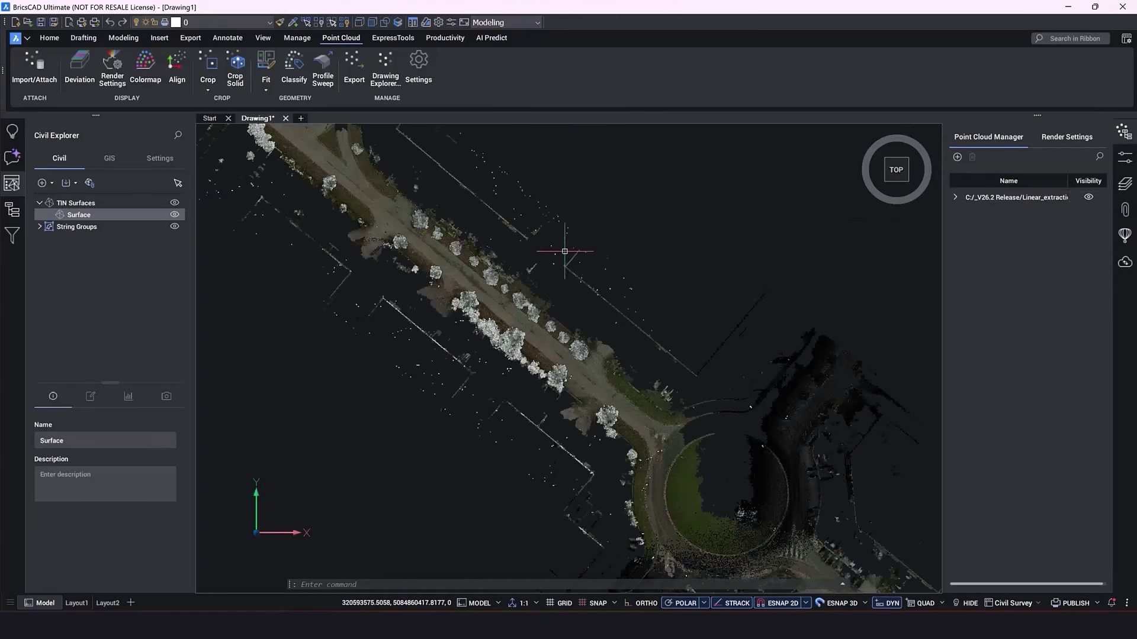
{"action": "scroll", "coordinate": [565, 251], "scroll_direction": "down", "scroll_amount": 5}
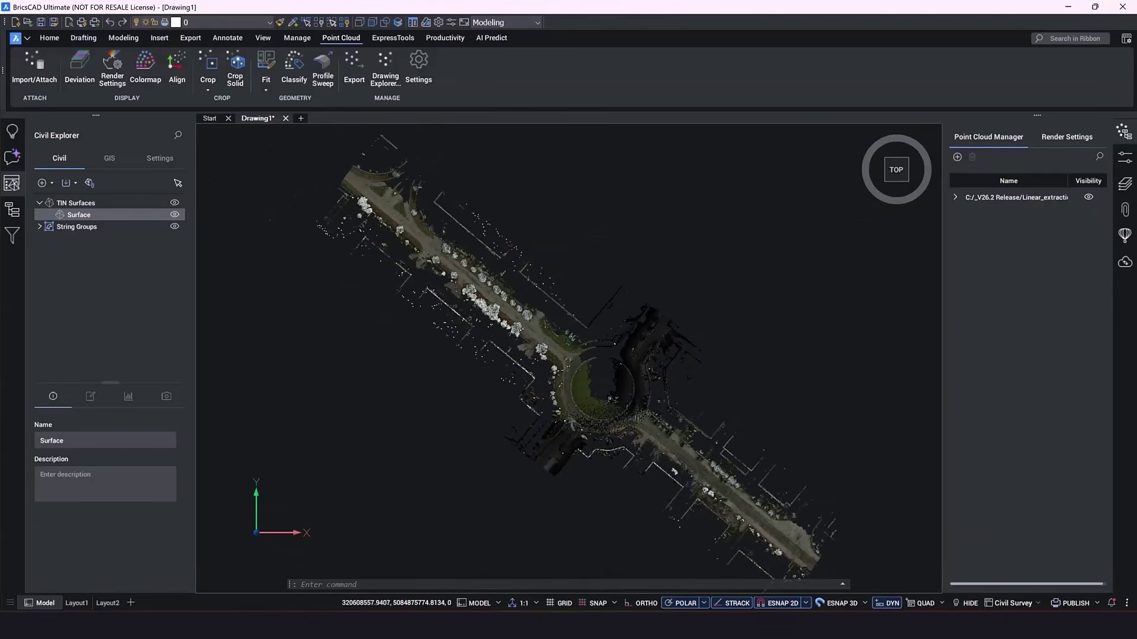
{"action": "mouse_move", "coordinate": [537, 245]}
{"action": "middle_mouse_down"}
{"action": "mouse_move", "coordinate": [534, 235]}
{"action": "mouse_move", "coordinate": [516, 241]}
{"action": "middle_mouse_up"}
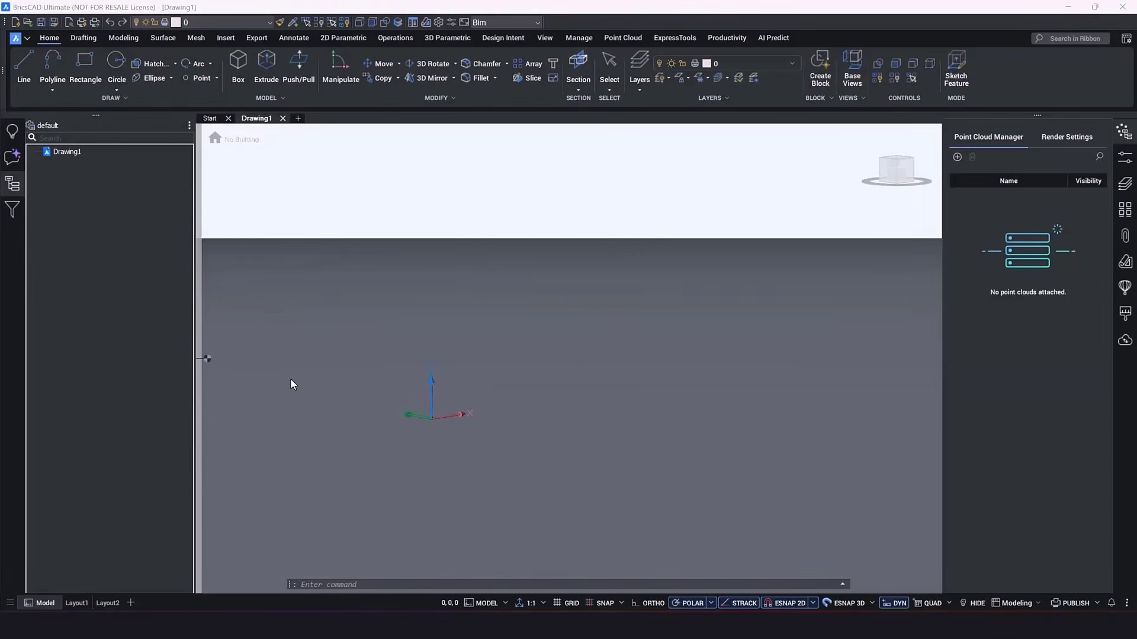
- Process the point cloud file Piazza della Repubblica x.lgsx and attach it at insertion point 0,0,0 with scale 1 and rotation 0
{"action": "left_click", "coordinate": [633, 36]}
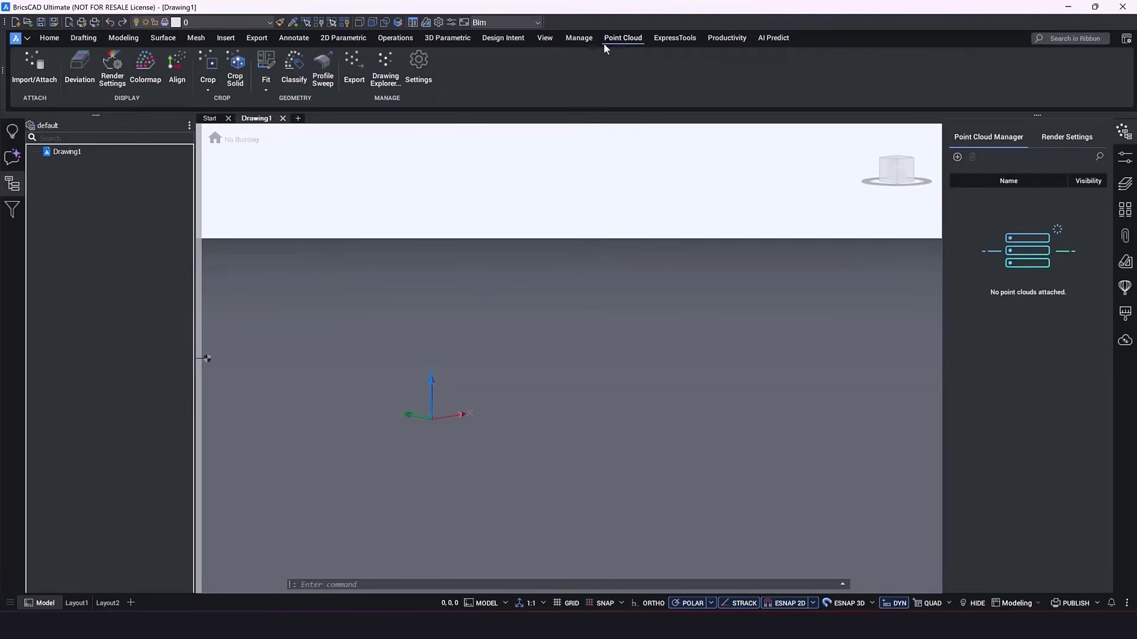
{"action": "left_click", "coordinate": [38, 76]}
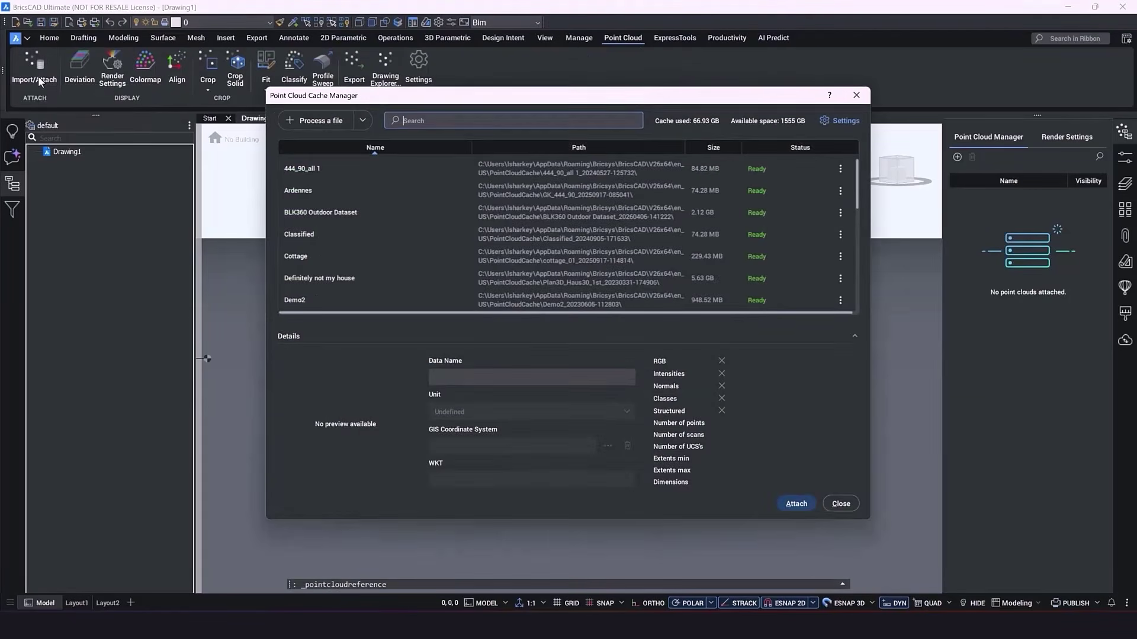
{"action": "left_click", "coordinate": [327, 123]}
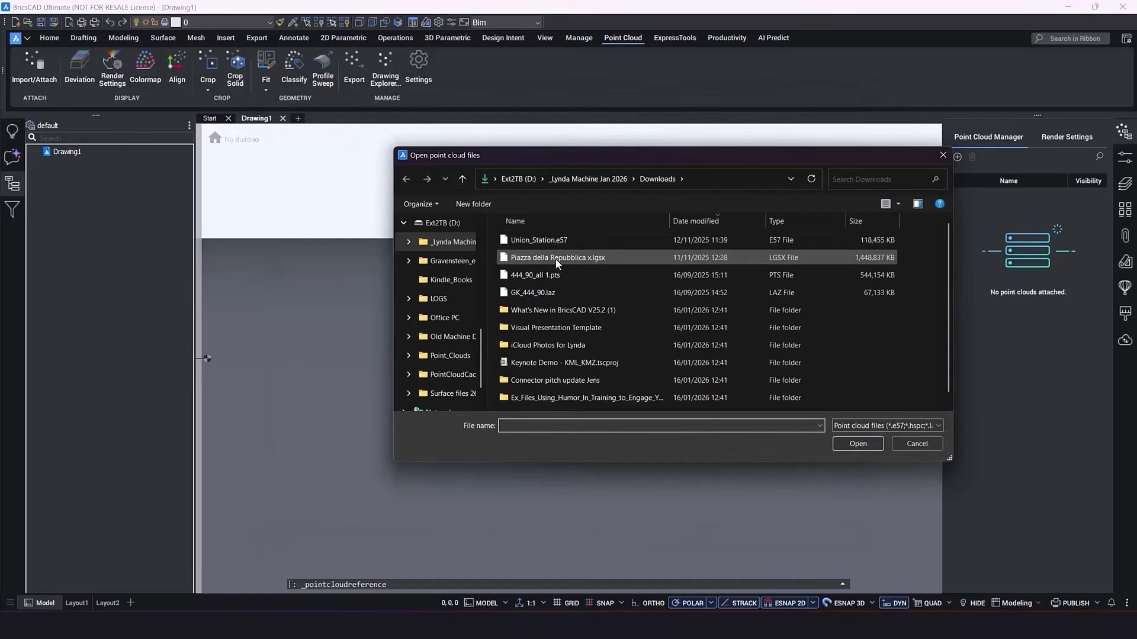
{"action": "left_click", "coordinate": [556, 258]}
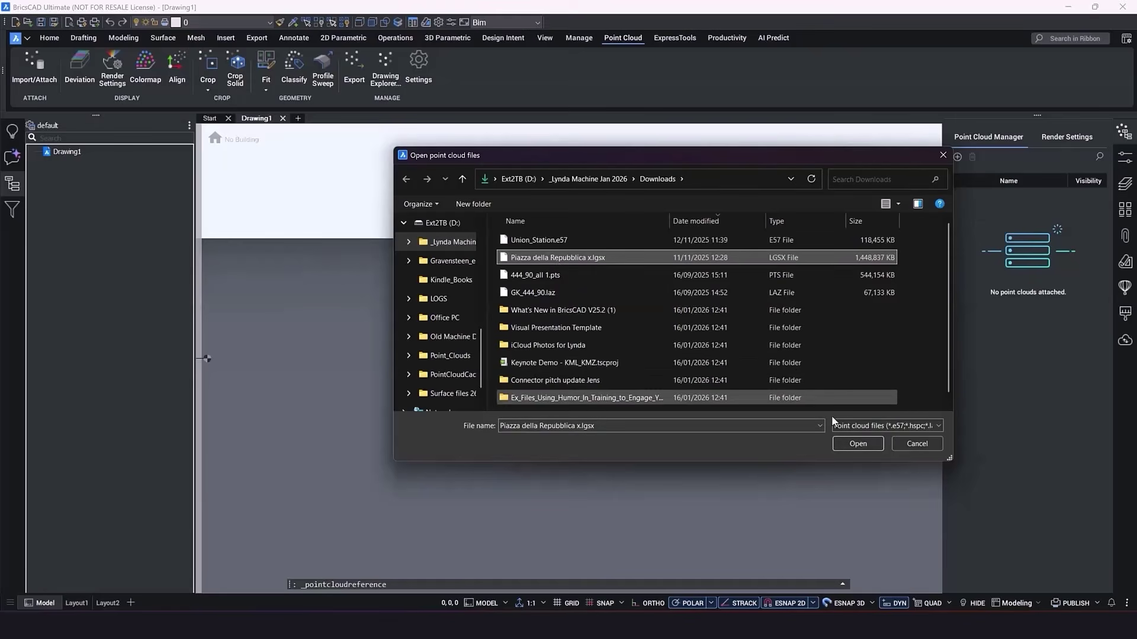
{"action": "left_click", "coordinate": [847, 445]}
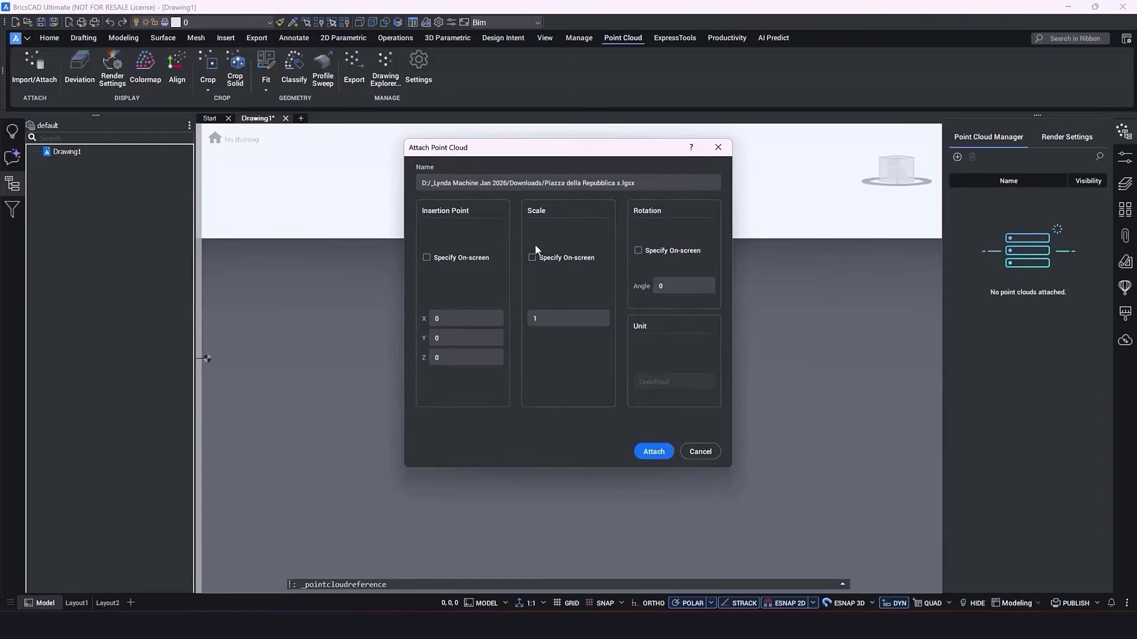
{"action": "left_click", "coordinate": [654, 452]}
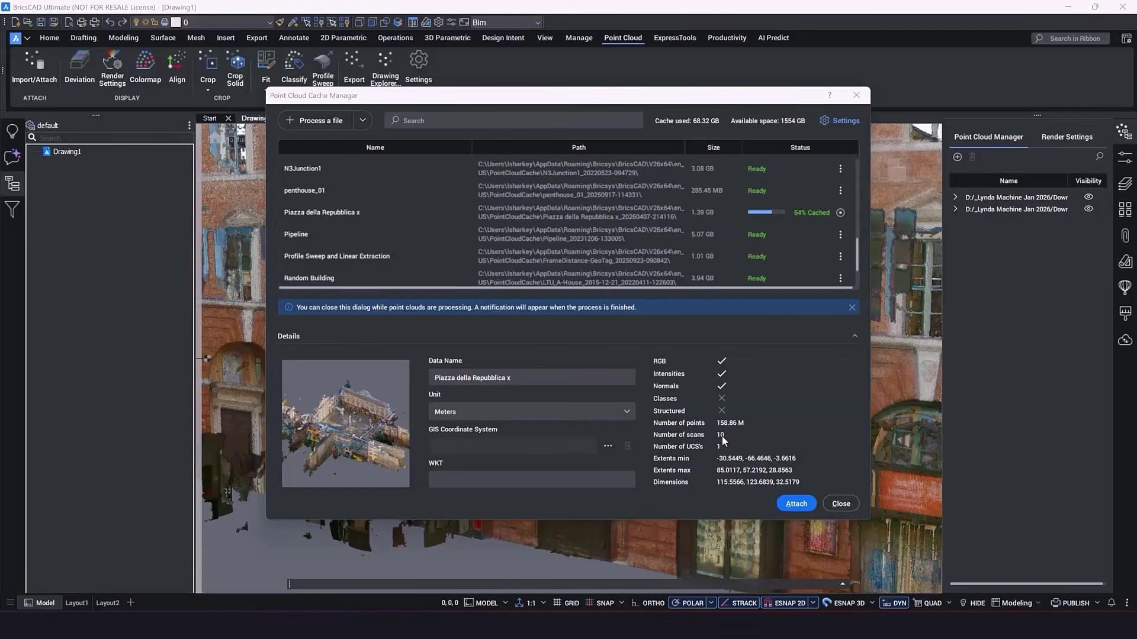
- Change the data name of the new point cloud to Piazza and close the Point Cloud Cache Manager
{"action": "left_click", "coordinate": [535, 376]}
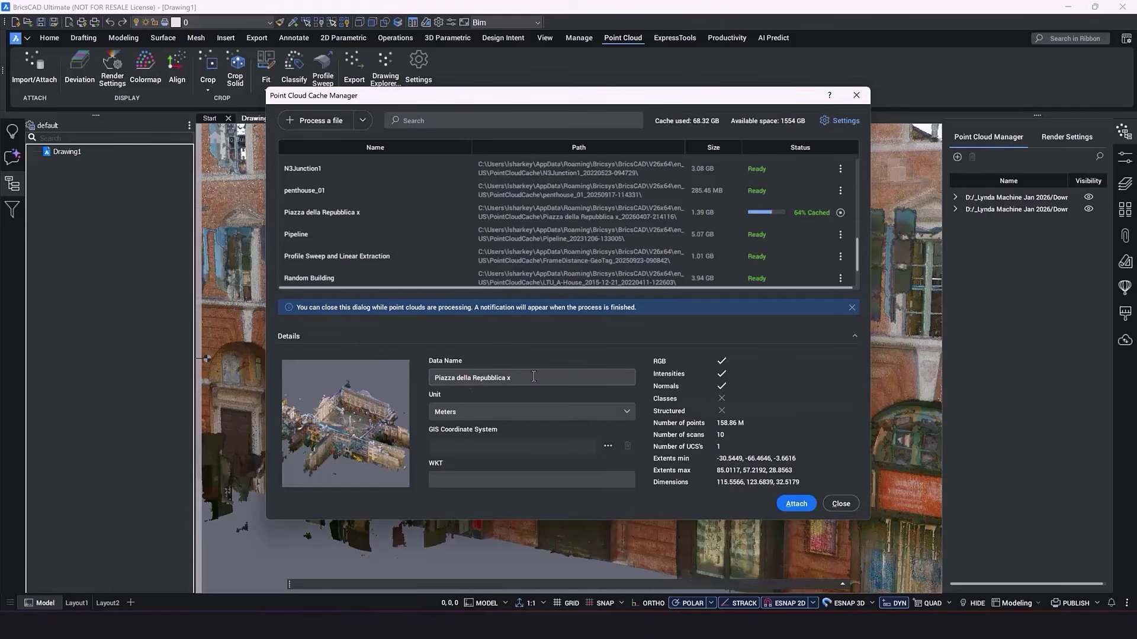
{"action": "left_click_drag", "start_coordinate": [529, 377], "coordinate": [441, 372]}
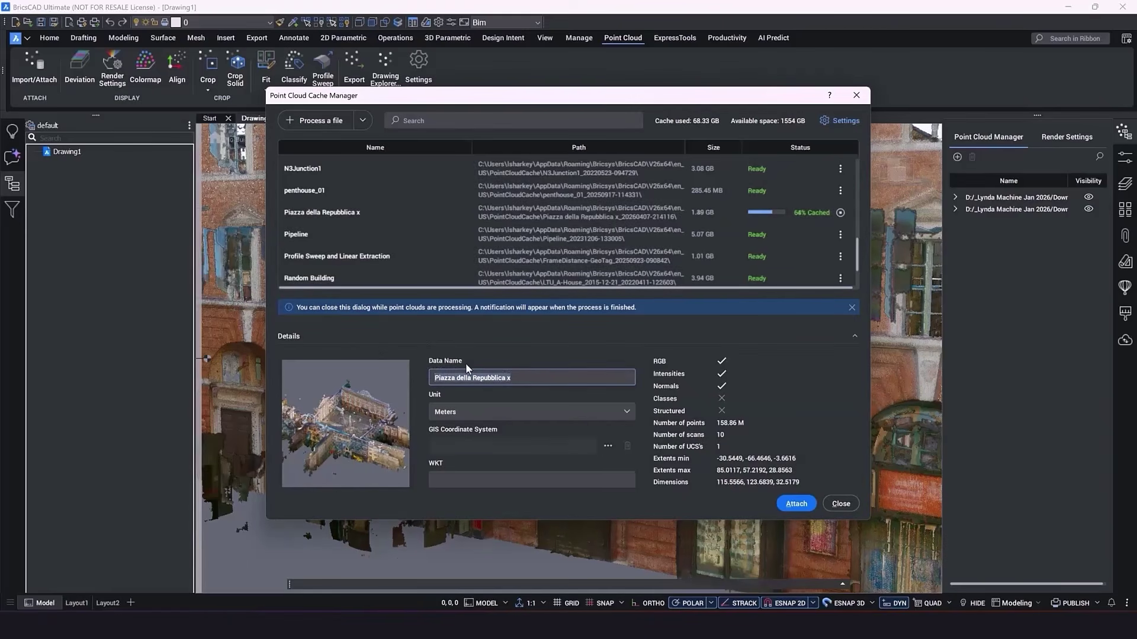
{"action": "key", "text": "BackSpace"}
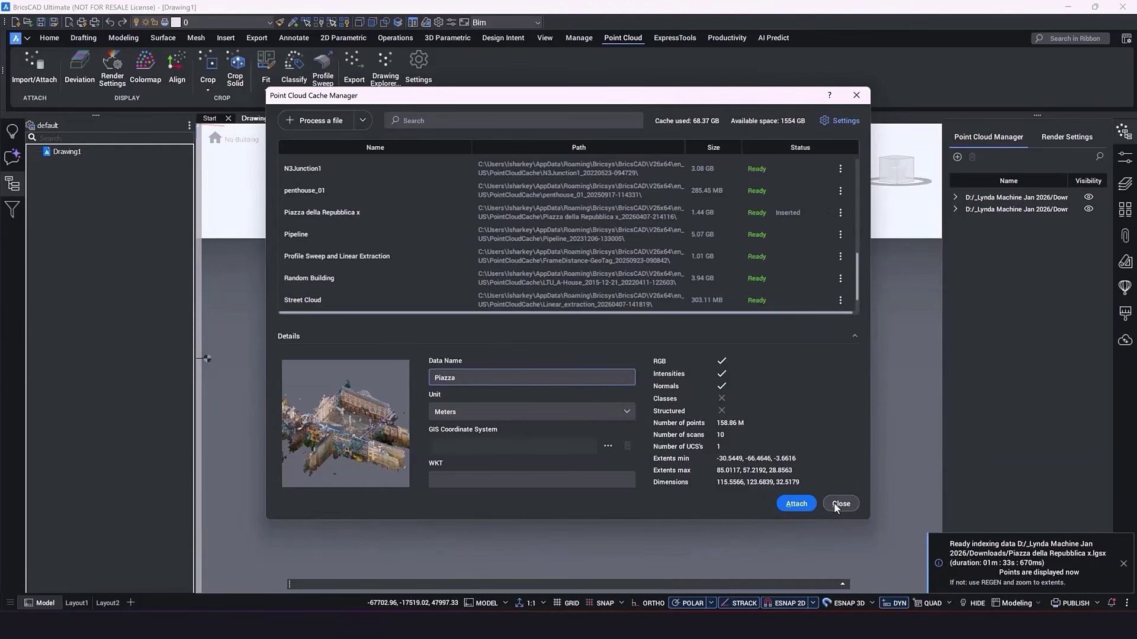
{"action": "left_click", "coordinate": [839, 504]}
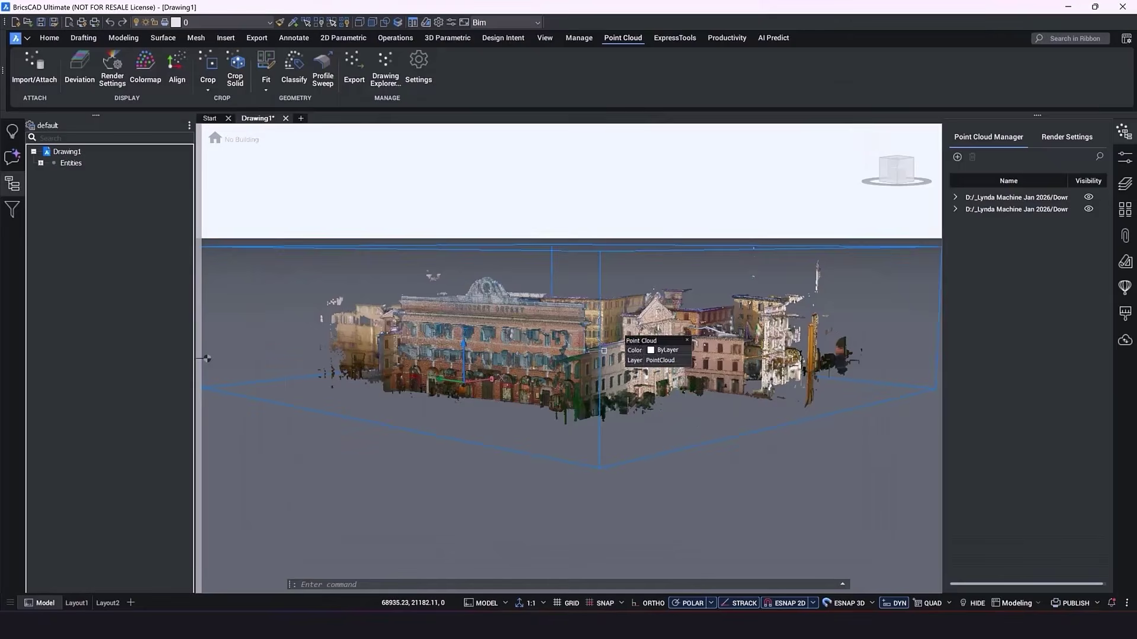
- Open the scan bubble between the obelisk and the long red-brick building in the bubble viewer
{"action": "middle_click_drag", "start_coordinate": [568, 297], "coordinate": [448, 305], "text": "shift"}
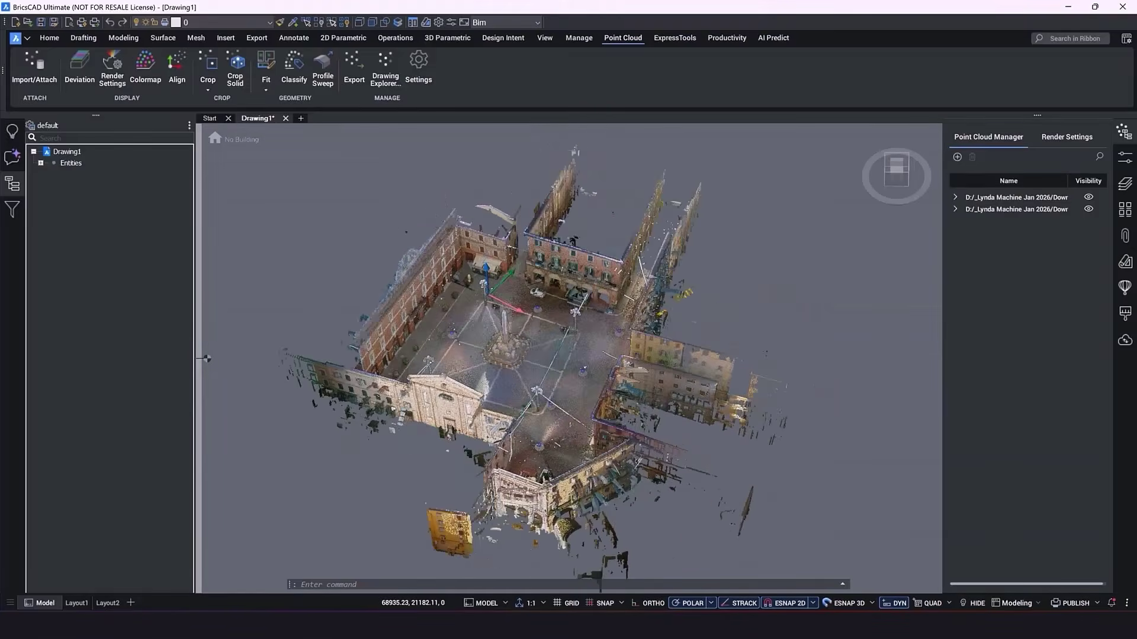
{"action": "scroll", "coordinate": [446, 304], "scroll_direction": "up", "scroll_amount": 8}
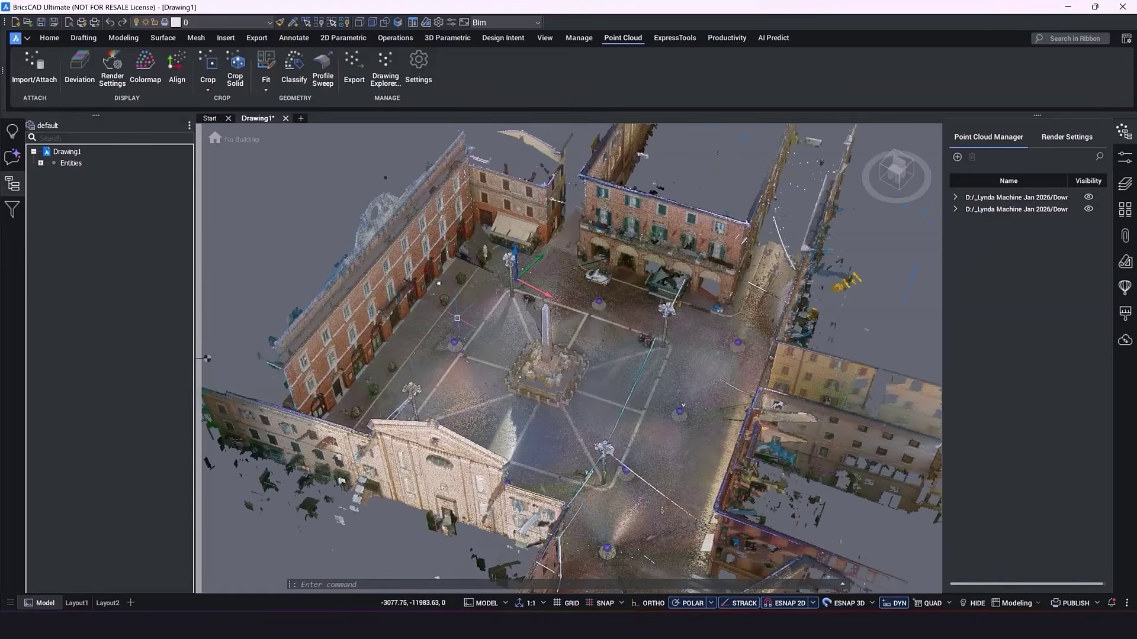
{"action": "scroll", "coordinate": [459, 341], "scroll_direction": "up", "scroll_amount": 2}
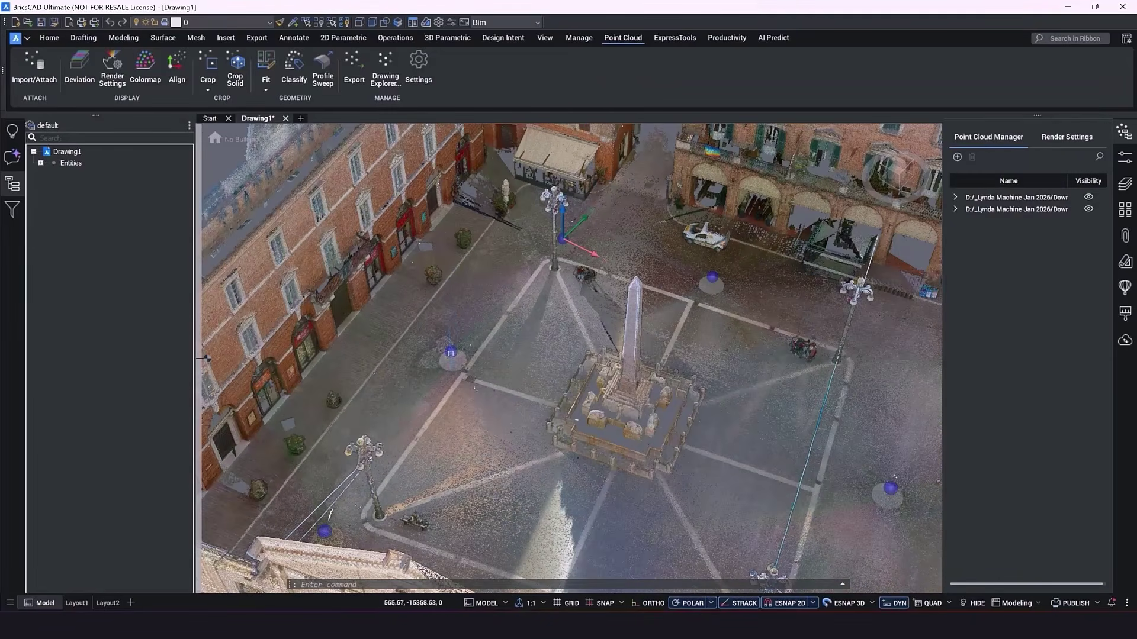
{"action": "mouse_move", "coordinate": [451, 351]}
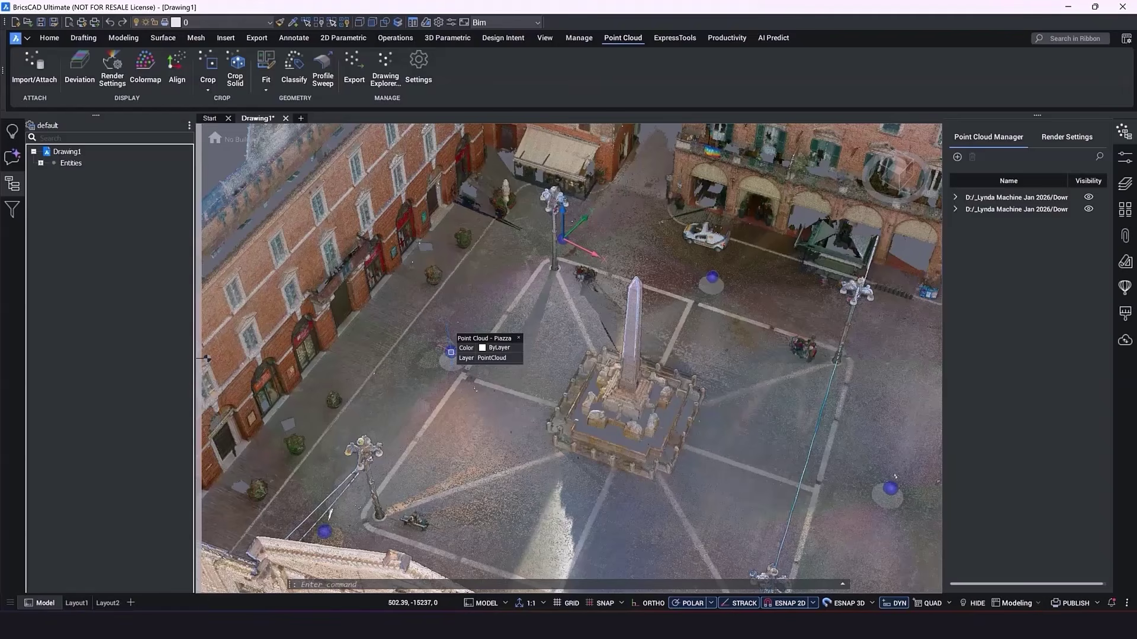
{"action": "double_click", "coordinate": [452, 352]}
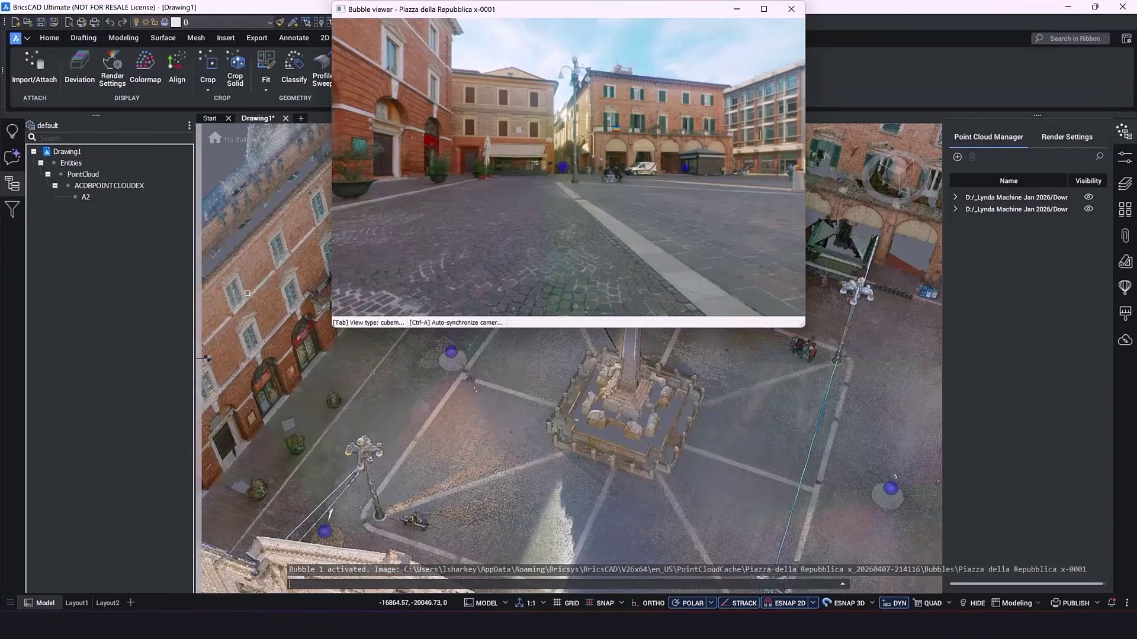
{"action": "left_click_drag", "start_coordinate": [546, 9], "coordinate": [545, 47]}
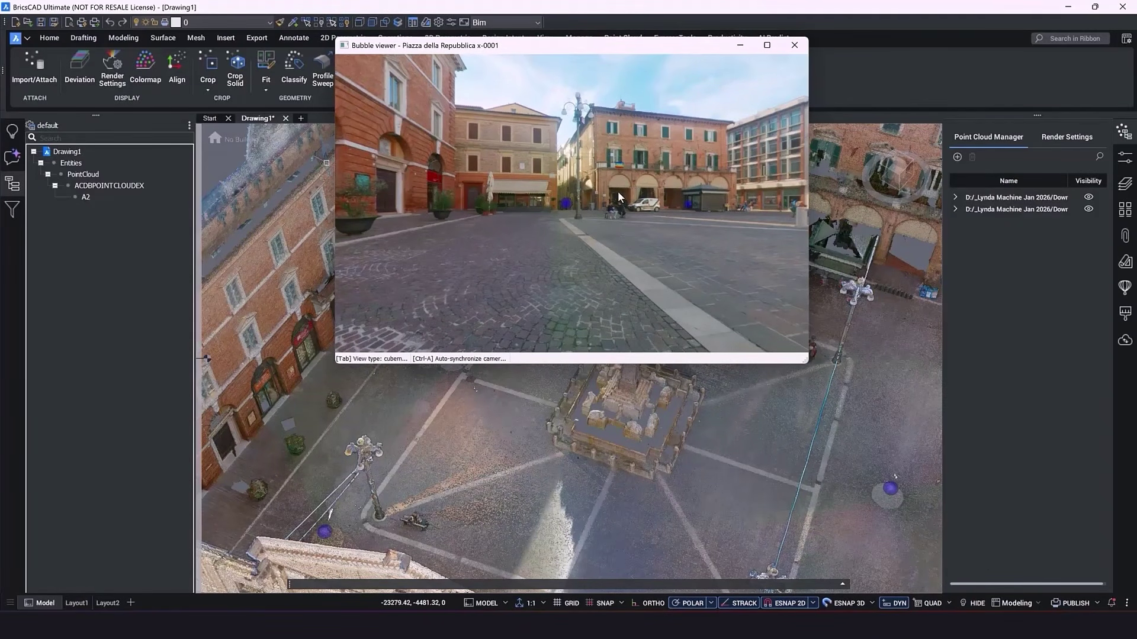
- Look around the square in the panoramic image of the opened scan bubble
{"action": "left_click_drag", "start_coordinate": [621, 196], "coordinate": [460, 184]}
{"action": "left_click_drag", "start_coordinate": [675, 203], "coordinate": [553, 199]}
{"action": "left_click_drag", "start_coordinate": [716, 207], "coordinate": [688, 197]}
{"action": "left_click_drag", "start_coordinate": [467, 199], "coordinate": [628, 193]}
{"action": "left_click", "coordinate": [410, 180]}
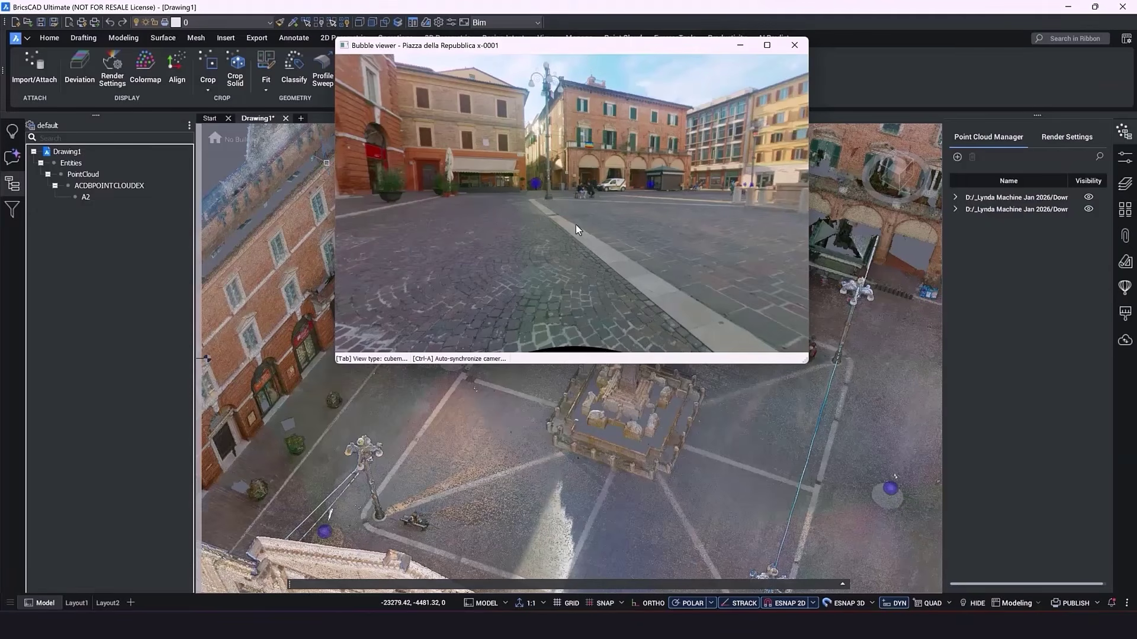
- Auto-synchronize the drawing camera with the bubble viewer and turn the panorama past the obelisk to the church facade
{"action": "key", "text": "ctrl+a"}
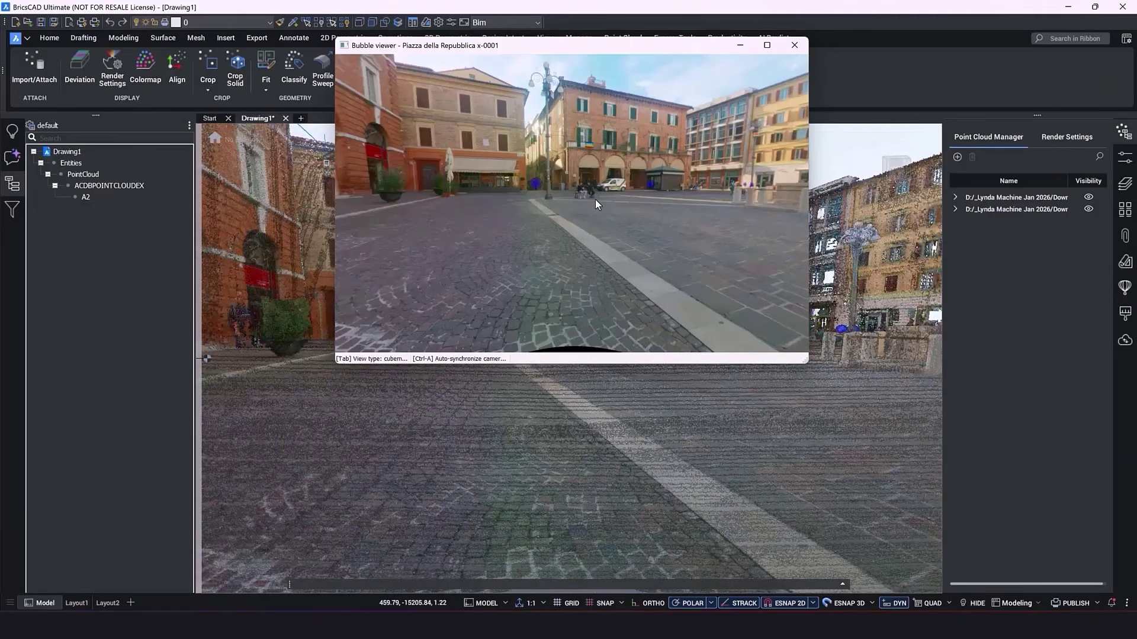
{"action": "left_click_drag", "start_coordinate": [613, 190], "coordinate": [505, 186]}
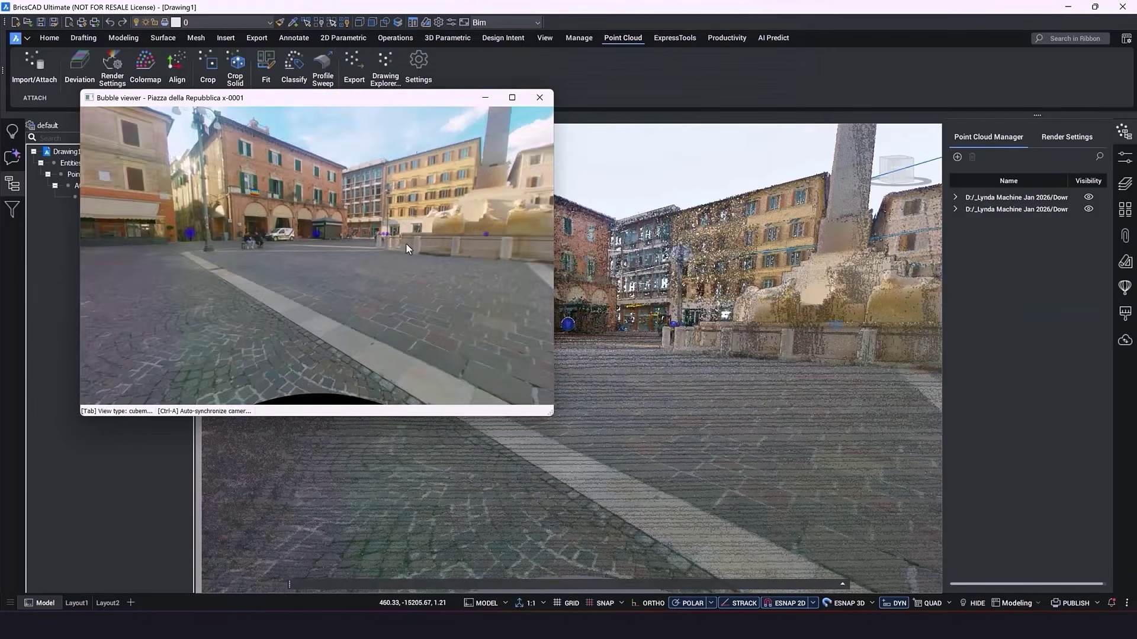
{"action": "left_click_drag", "start_coordinate": [407, 243], "coordinate": [296, 236]}
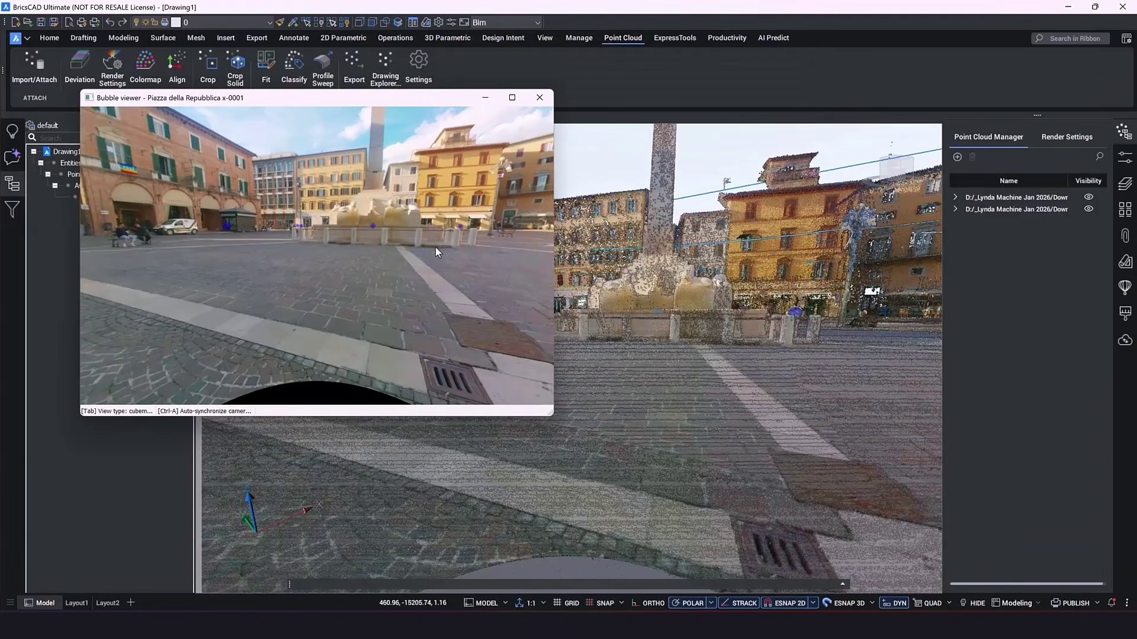
{"action": "left_click_drag", "start_coordinate": [435, 247], "coordinate": [298, 247]}
{"action": "left_click_drag", "start_coordinate": [428, 251], "coordinate": [270, 247]}
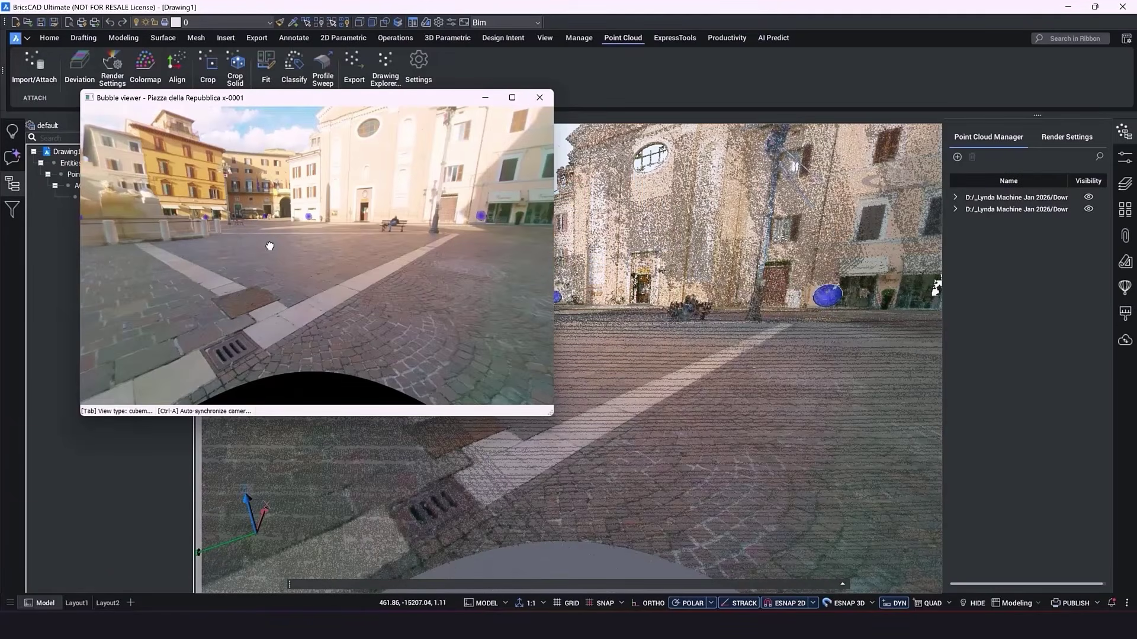
- Close the bubble viewer and return to the top view, focused on the scan bubble between the obelisk and the arcaded building
{"action": "left_click", "coordinate": [540, 98]}
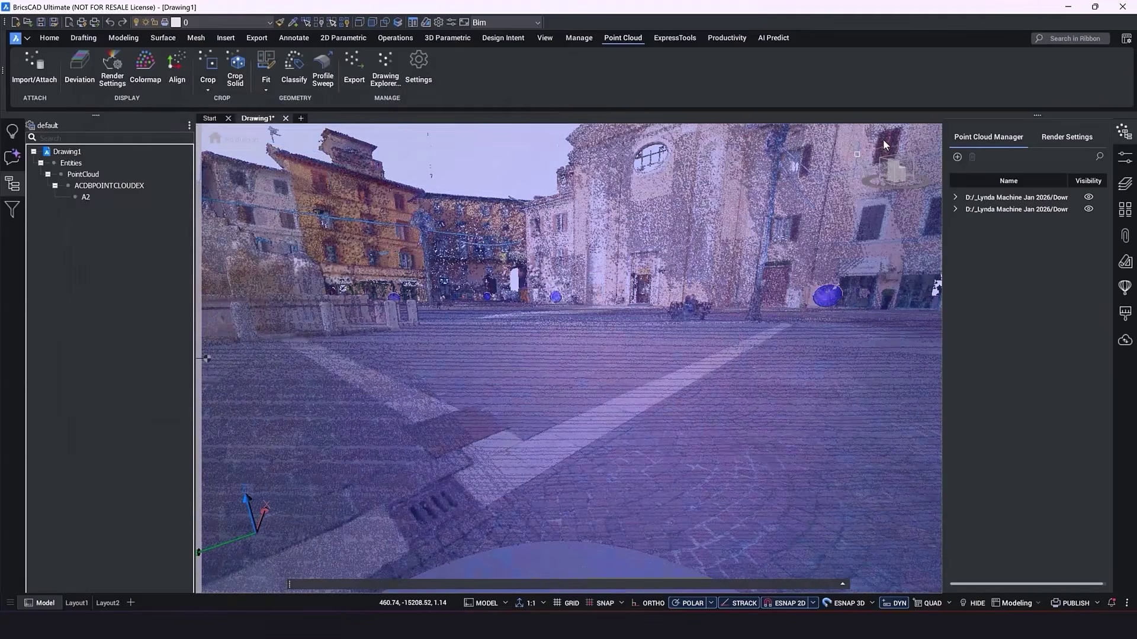
{"action": "left_click", "coordinate": [899, 164]}
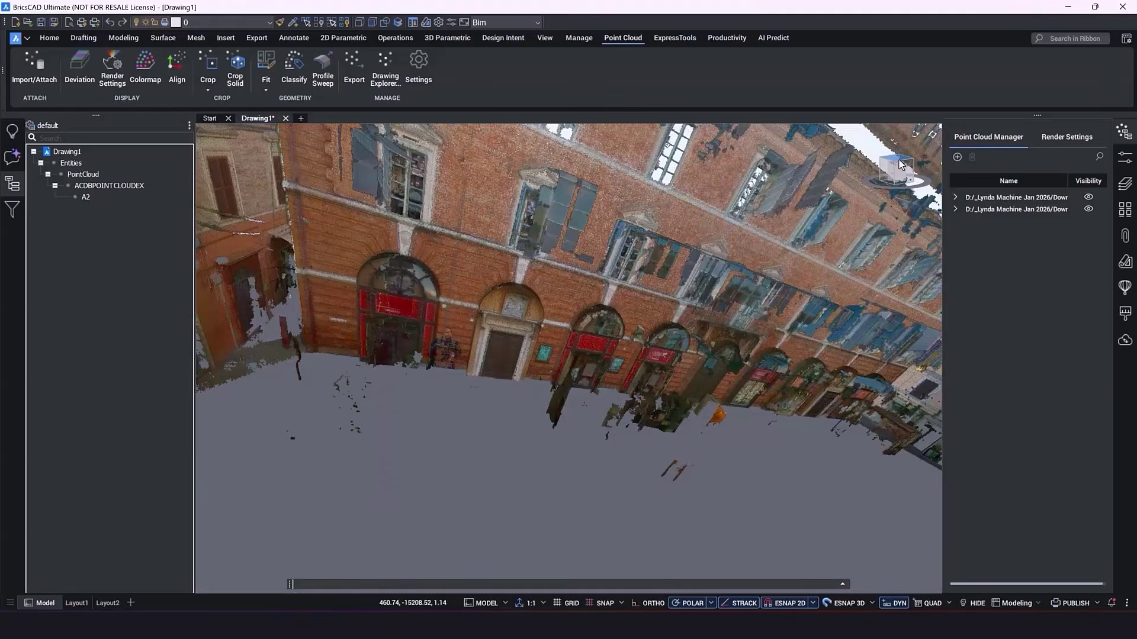
{"action": "scroll", "coordinate": [518, 353], "scroll_direction": "up", "scroll_amount": 8}
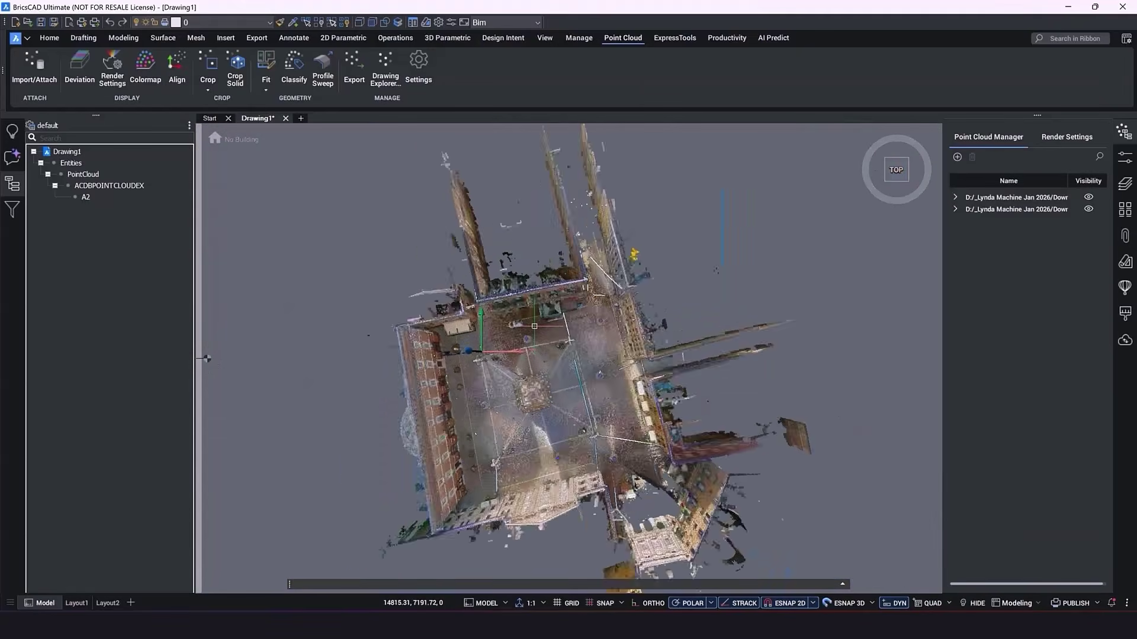
{"action": "scroll", "coordinate": [517, 353], "scroll_direction": "up", "scroll_amount": 3}
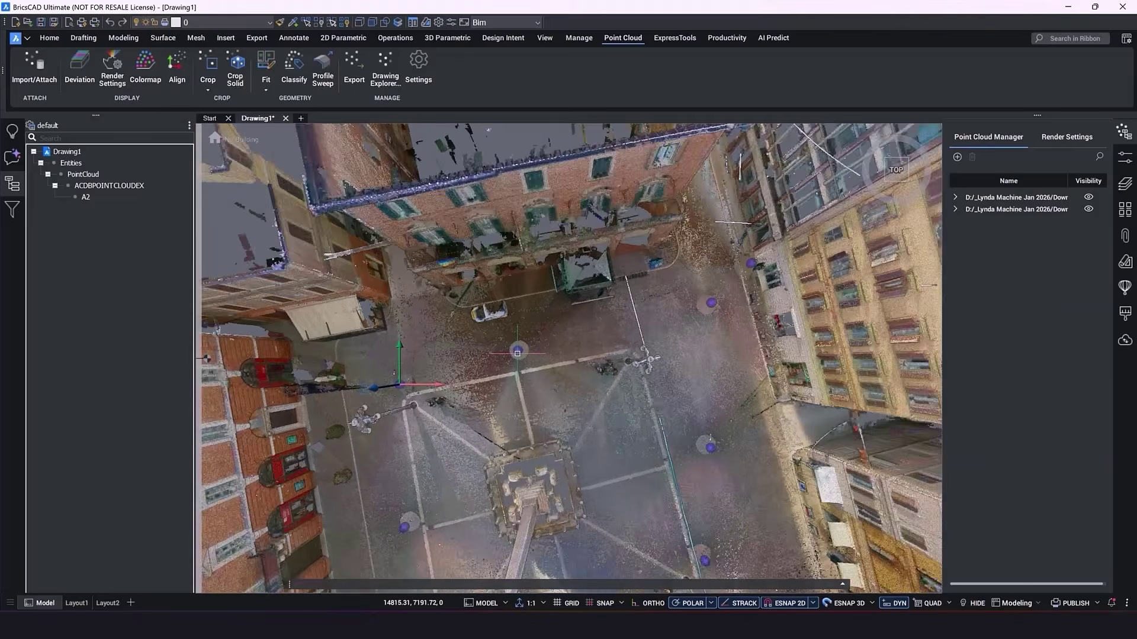
{"action": "scroll", "coordinate": [517, 353], "scroll_direction": "up", "scroll_amount": 2}
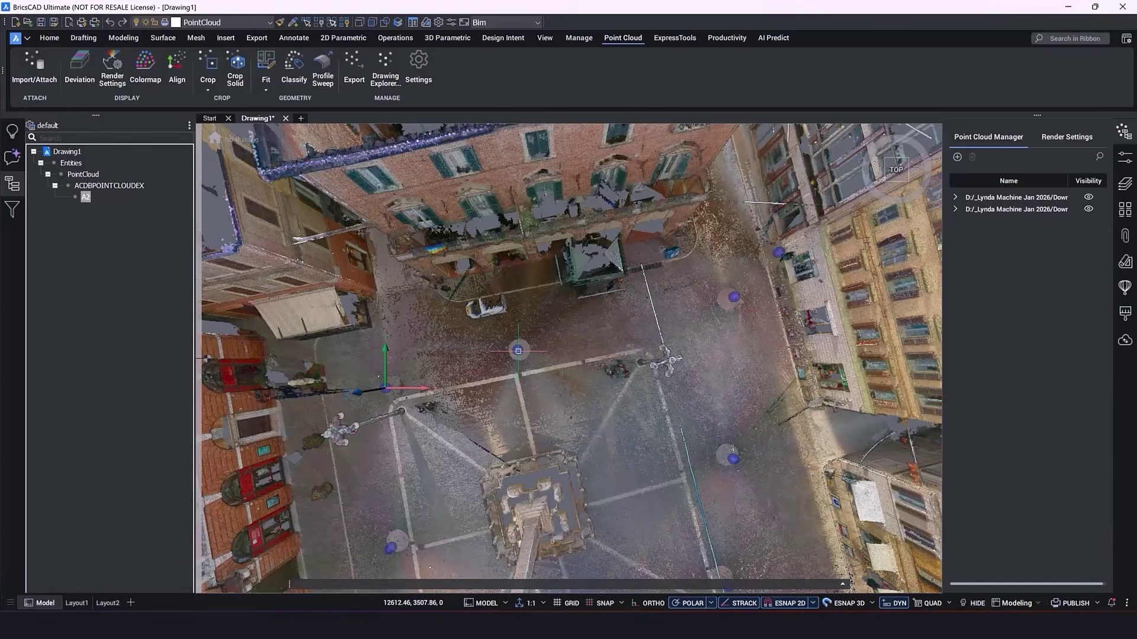
- View the scan bubble facing the arcaded building with the drawing camera auto-synchronized, turn toward the arches, and close the bubble viewer
{"action": "double_click", "coordinate": [518, 351]}
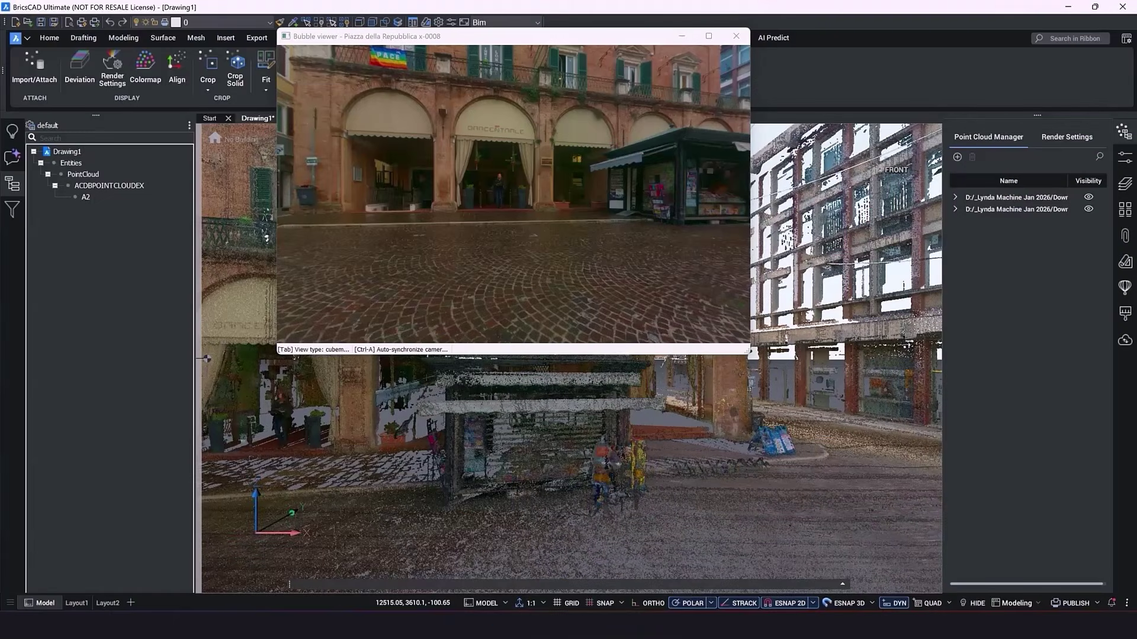
{"action": "middle_click_drag", "start_coordinate": [560, 408], "coordinate": [575, 426]}
{"action": "left_click_drag", "start_coordinate": [649, 276], "coordinate": [553, 279]}
{"action": "key", "text": "ctrl+a"}
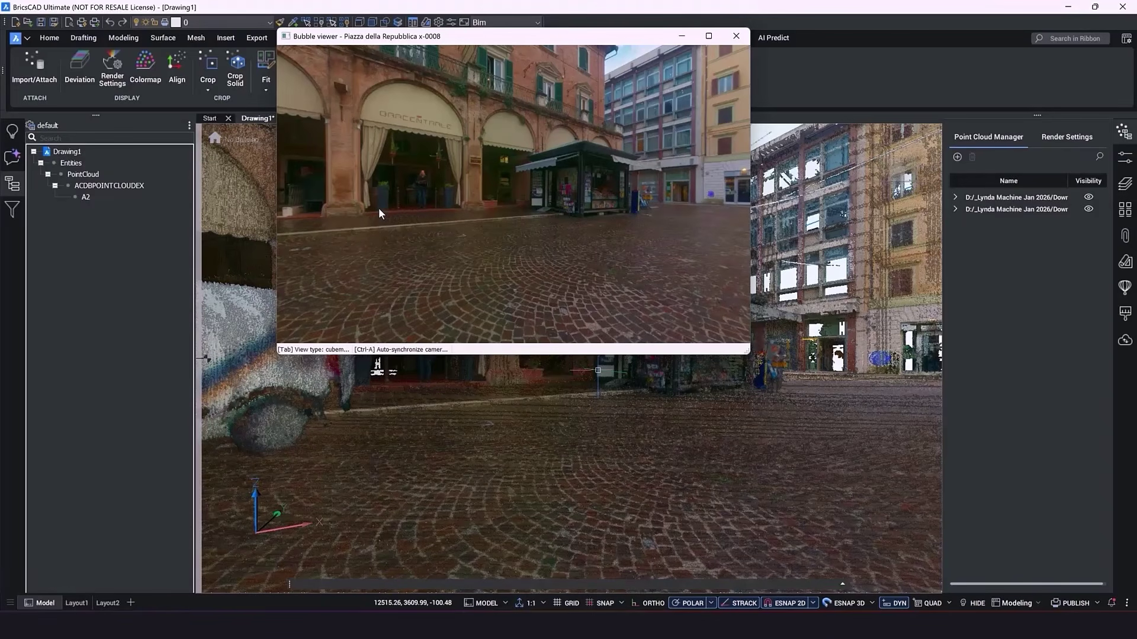
{"action": "left_click_drag", "start_coordinate": [378, 208], "coordinate": [510, 220]}
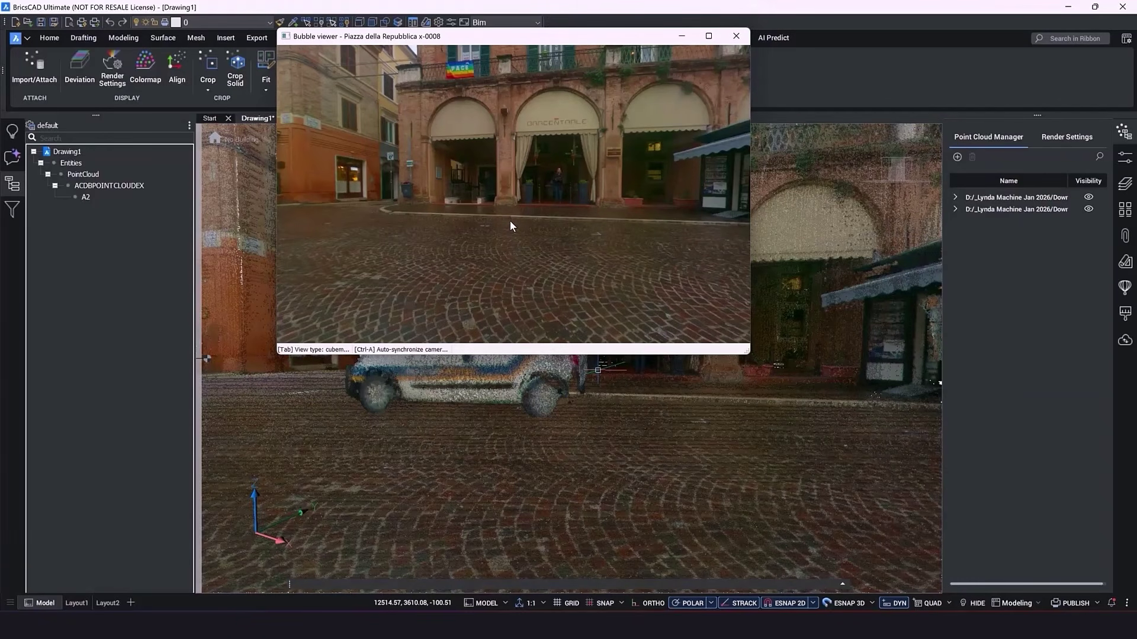
{"action": "left_click", "coordinate": [733, 34]}
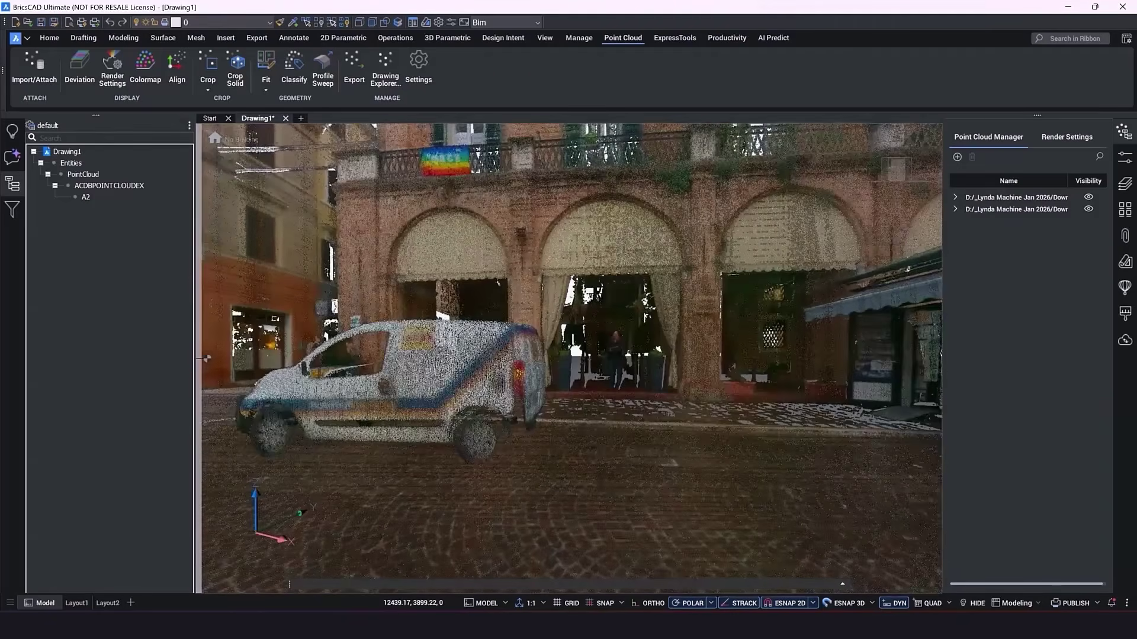
- Start a point cloud profile sweep on the curb at the corner of the arcaded building, picking its start point and direction along the curb
{"action": "middle_click_drag", "start_coordinate": [642, 276], "coordinate": [758, 369]}
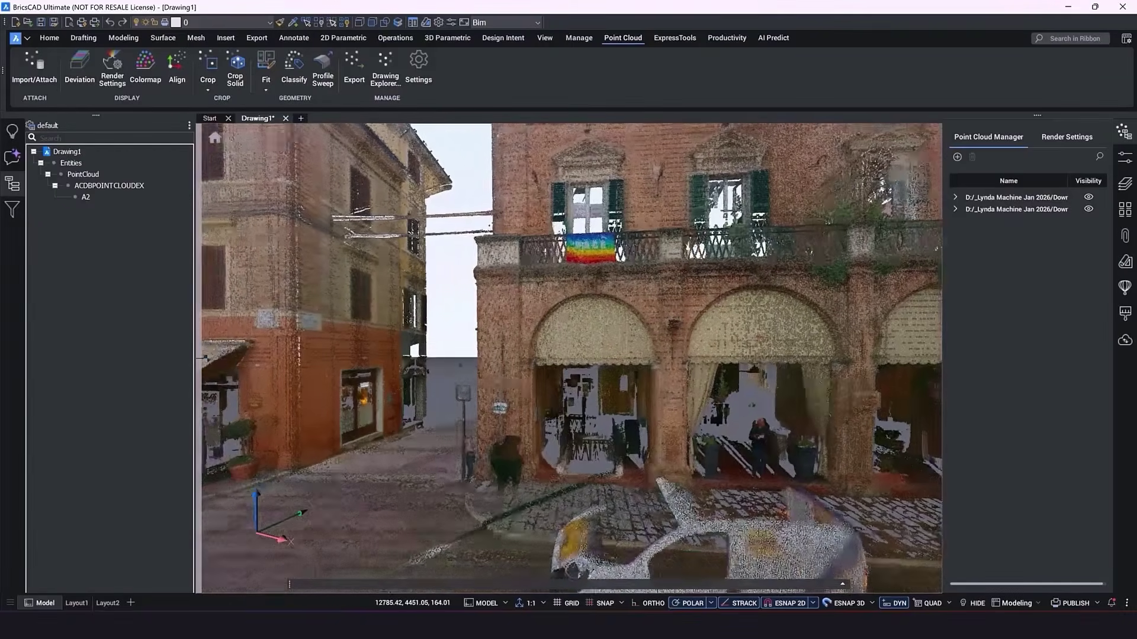
{"action": "scroll", "coordinate": [466, 493], "scroll_direction": "up", "scroll_amount": 4}
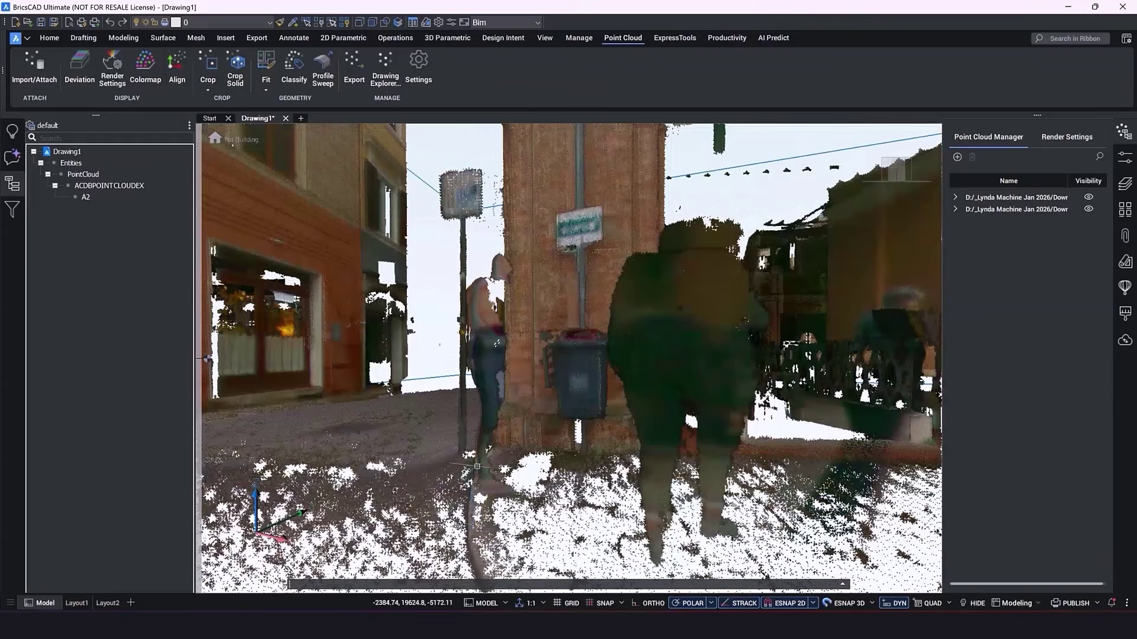
{"action": "scroll", "coordinate": [582, 514], "scroll_direction": "up", "scroll_amount": 2}
{"action": "scroll", "coordinate": [589, 500], "scroll_direction": "down", "scroll_amount": 5}
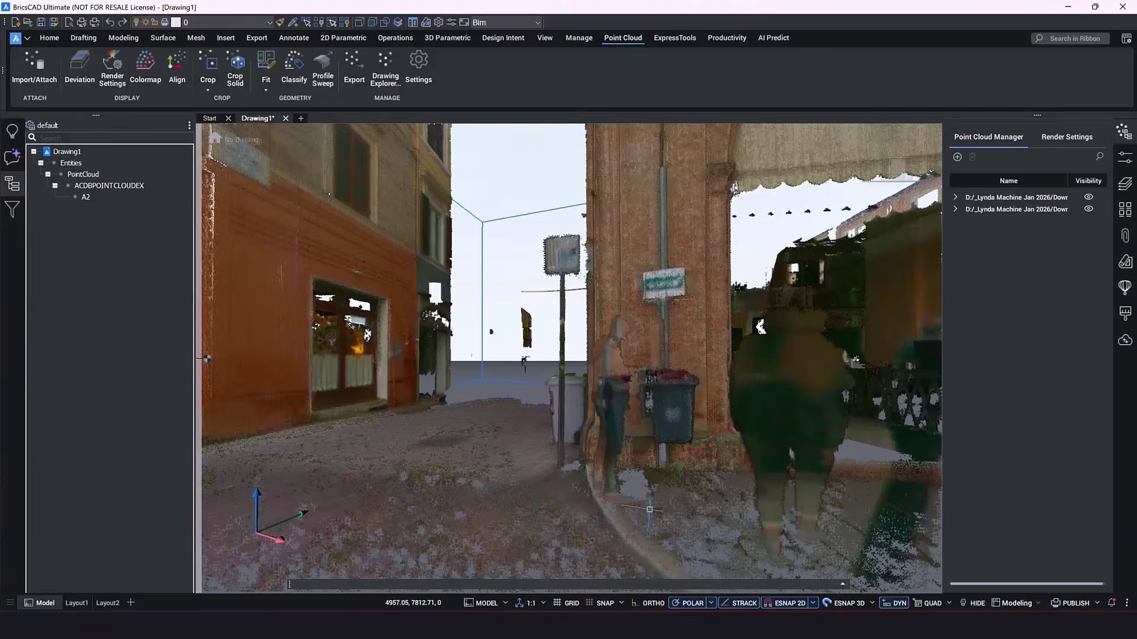
{"action": "scroll", "coordinate": [589, 501], "scroll_direction": "up", "scroll_amount": 4}
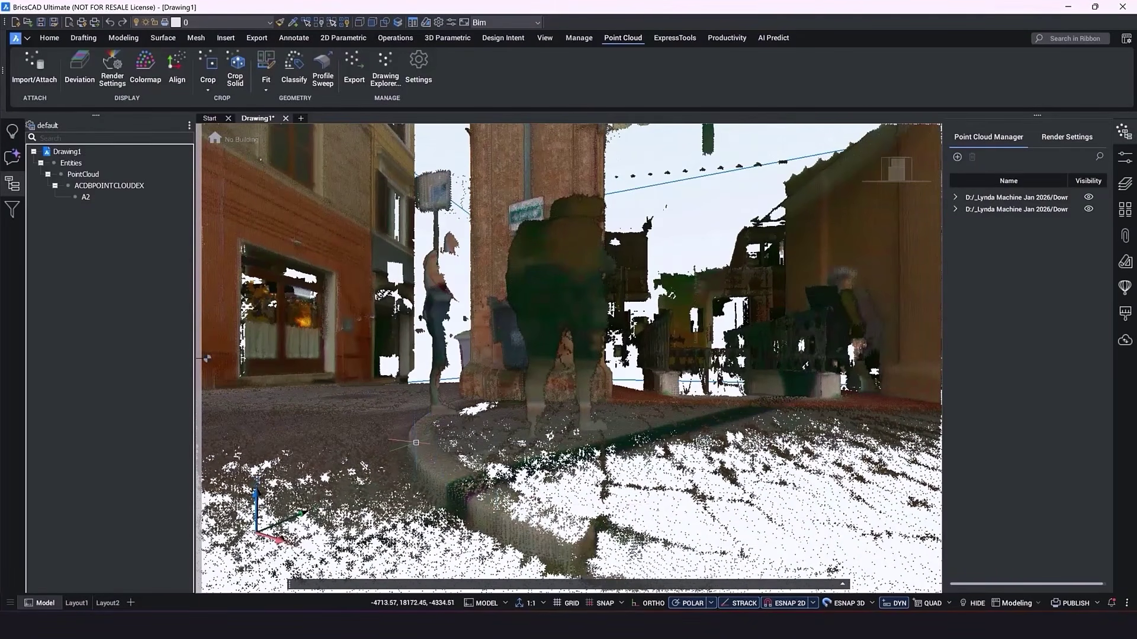
{"action": "left_click", "coordinate": [318, 77]}
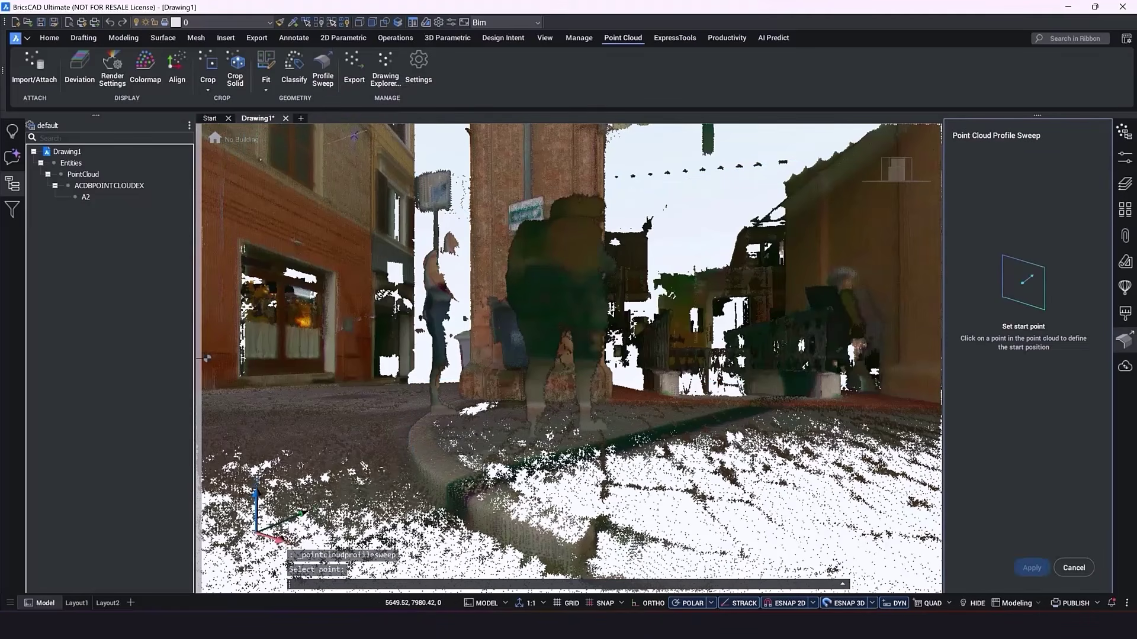
{"action": "left_click", "coordinate": [418, 419]}
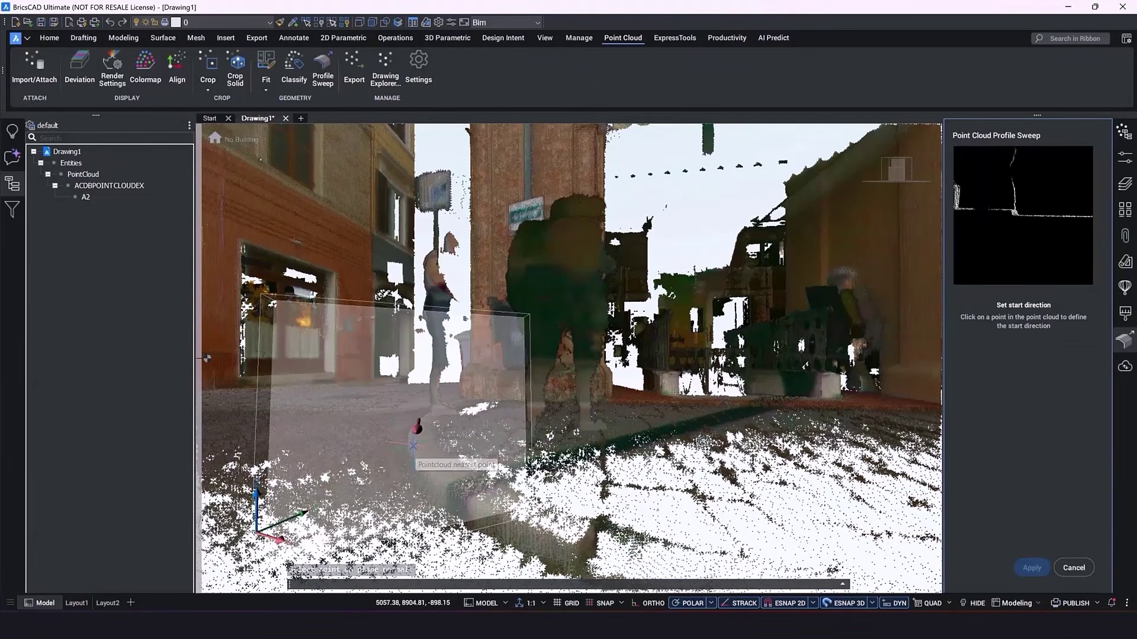
{"action": "left_click", "coordinate": [409, 452]}
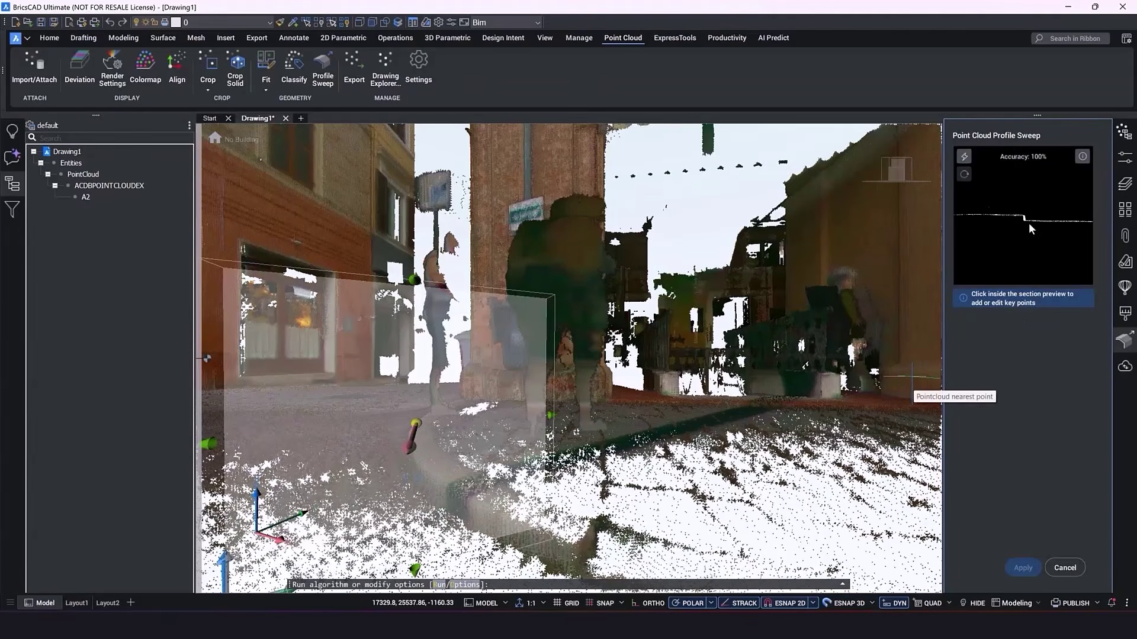
- Place four key points along the stepped curb profile in the section preview
{"action": "scroll", "coordinate": [1025, 222], "scroll_direction": "up", "scroll_amount": 1}
{"action": "scroll", "coordinate": [1022, 219], "scroll_direction": "up", "scroll_amount": 2}
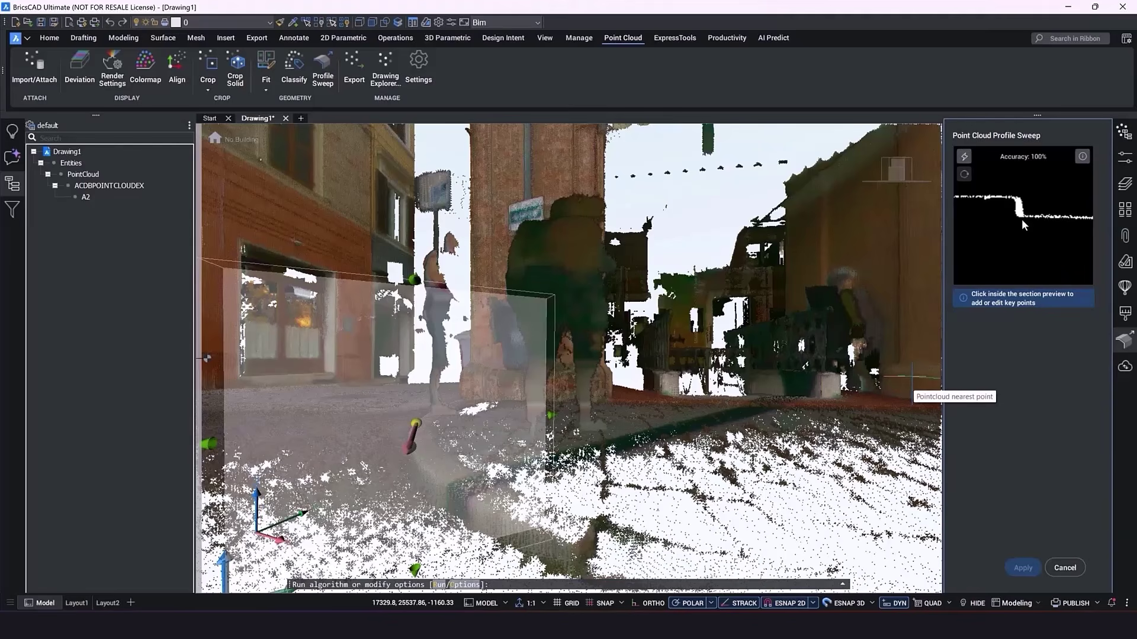
{"action": "left_click", "coordinate": [984, 194]}
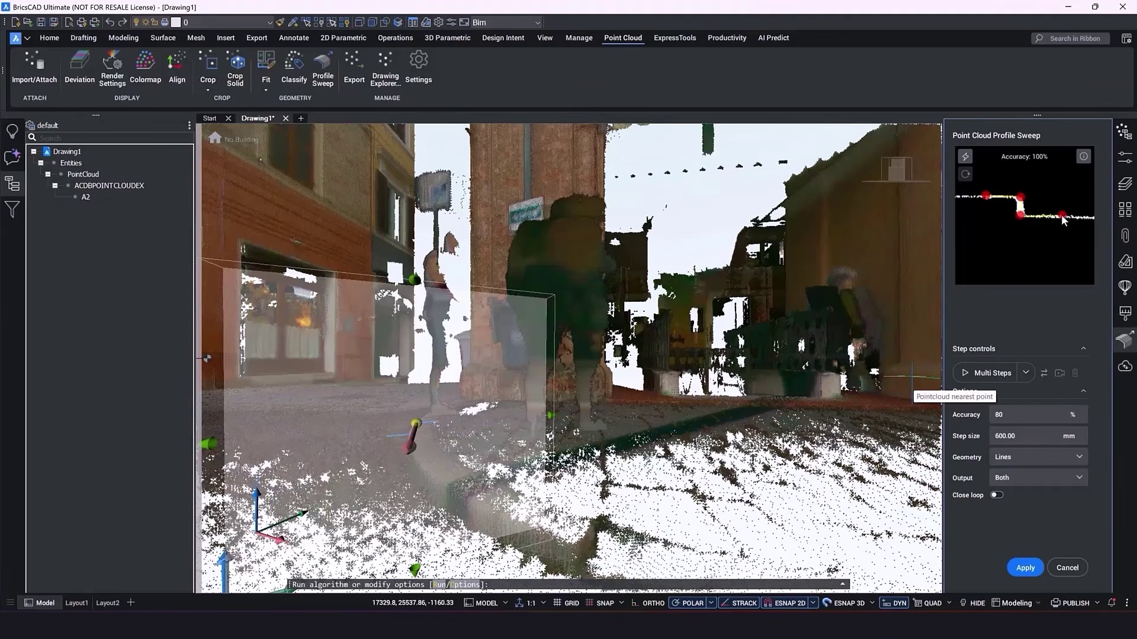
- Set the sweep's step size to 400 mm, keep the camera aligned with movement, and run Multi Steps along the curb
{"action": "left_click", "coordinate": [1033, 437]}
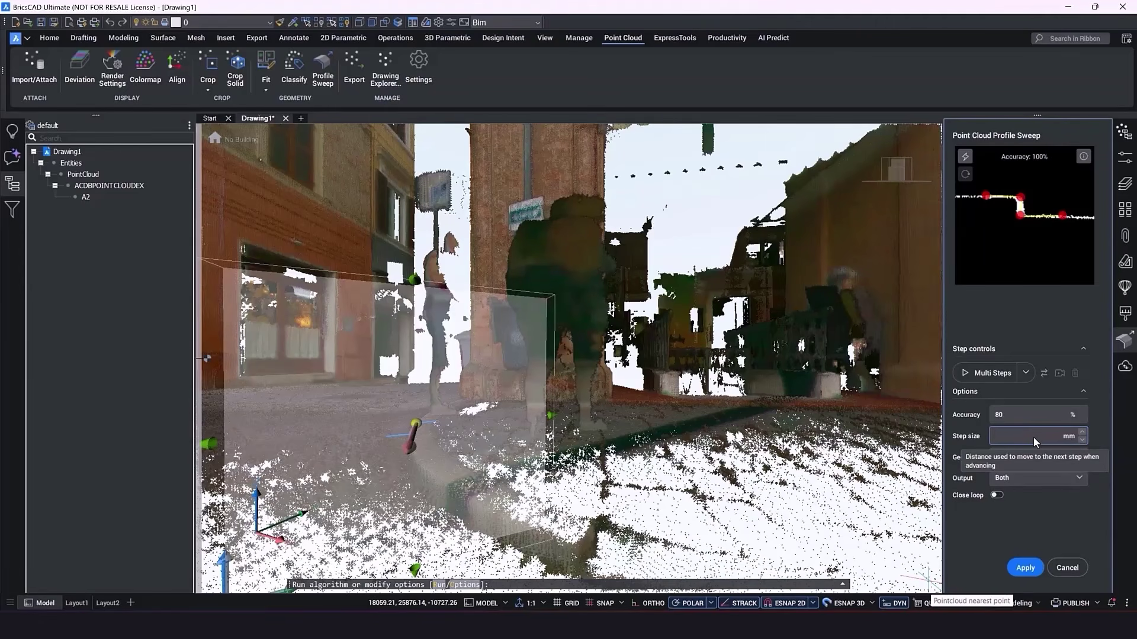
{"action": "type", "text": "400"}
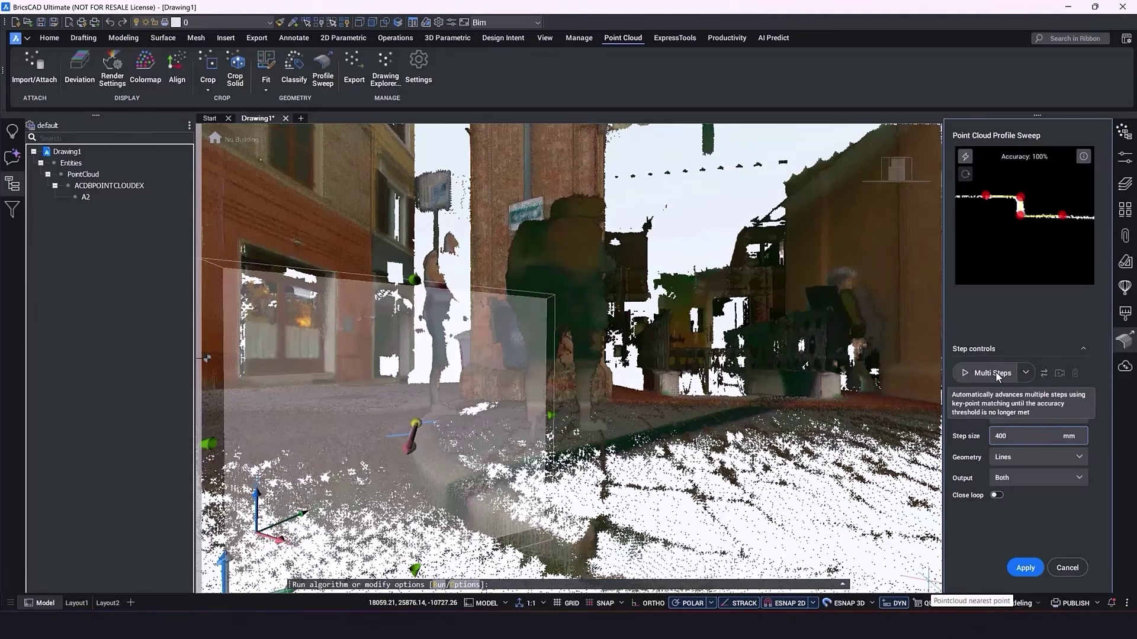
{"action": "left_click", "coordinate": [1059, 374]}
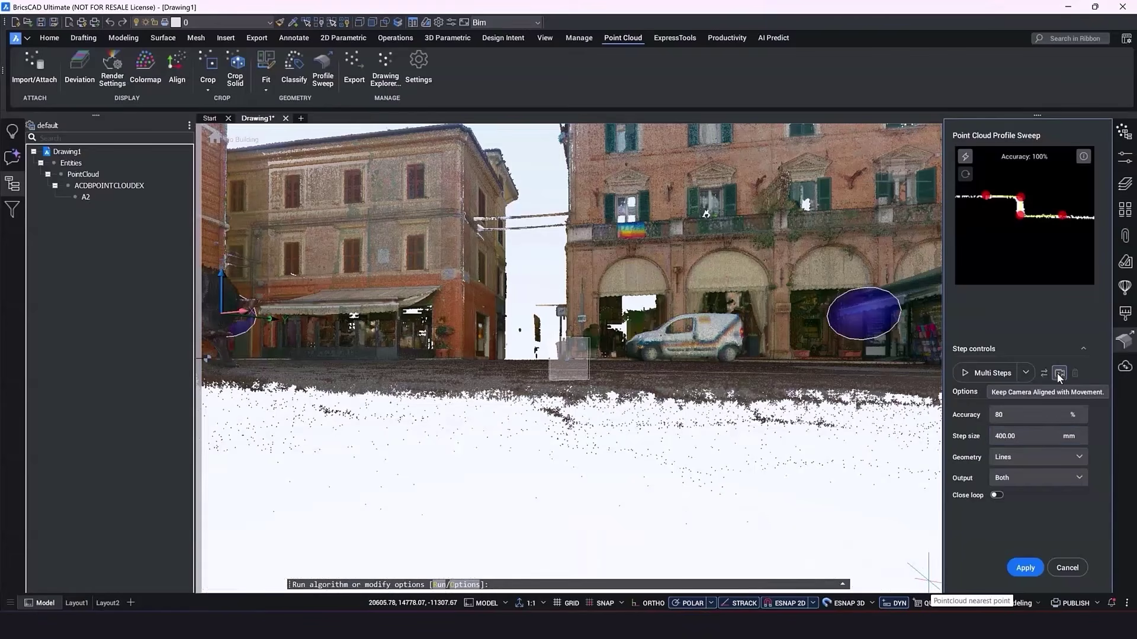
{"action": "left_click", "coordinate": [991, 375]}
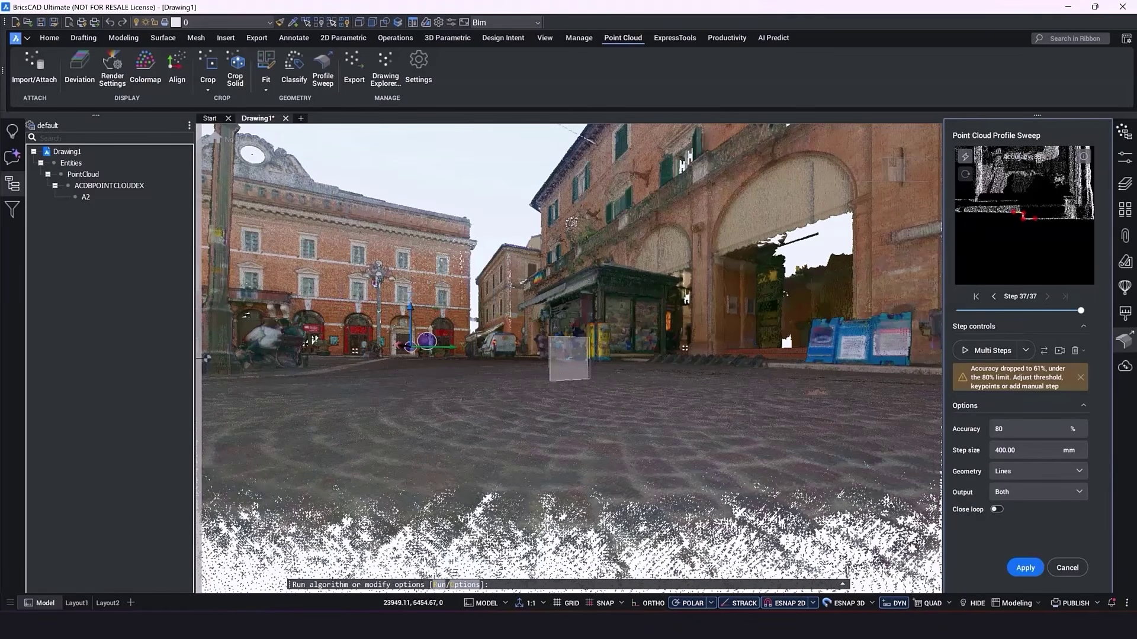
- Reposition the section plane of step 37 past the kiosk, onto the curb beside the yellow object
{"action": "middle_click_drag", "start_coordinate": [533, 365], "coordinate": [640, 415], "text": "shift"}
{"action": "middle_click_drag", "start_coordinate": [639, 355], "coordinate": [747, 318], "text": "shift"}
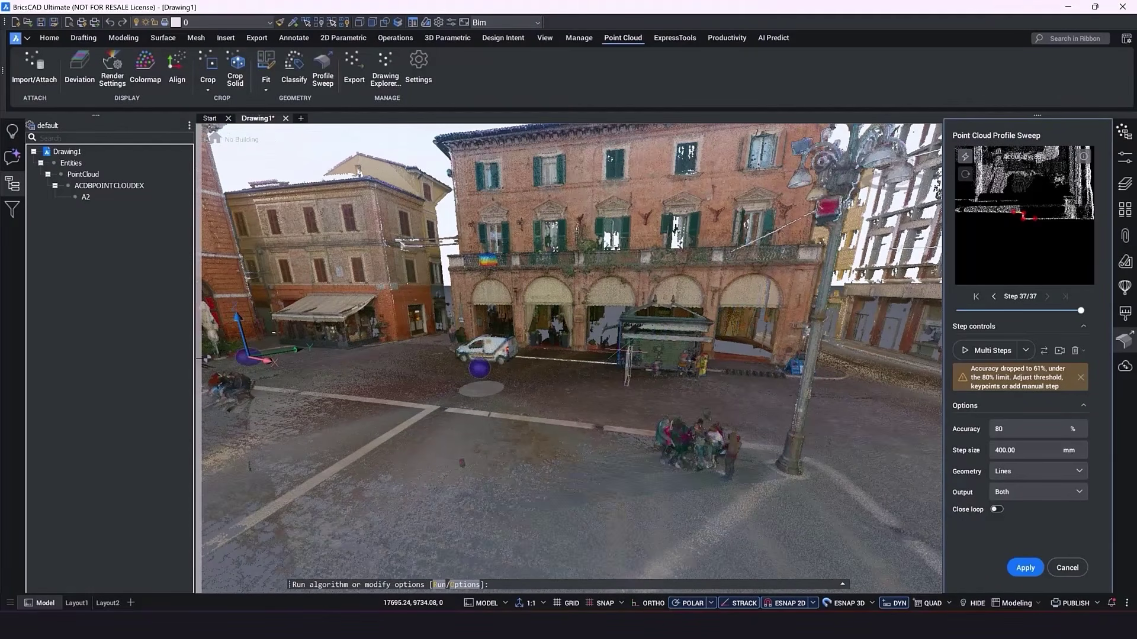
{"action": "scroll", "coordinate": [633, 374], "scroll_direction": "up", "scroll_amount": 2}
{"action": "scroll", "coordinate": [626, 370], "scroll_direction": "up", "scroll_amount": 3}
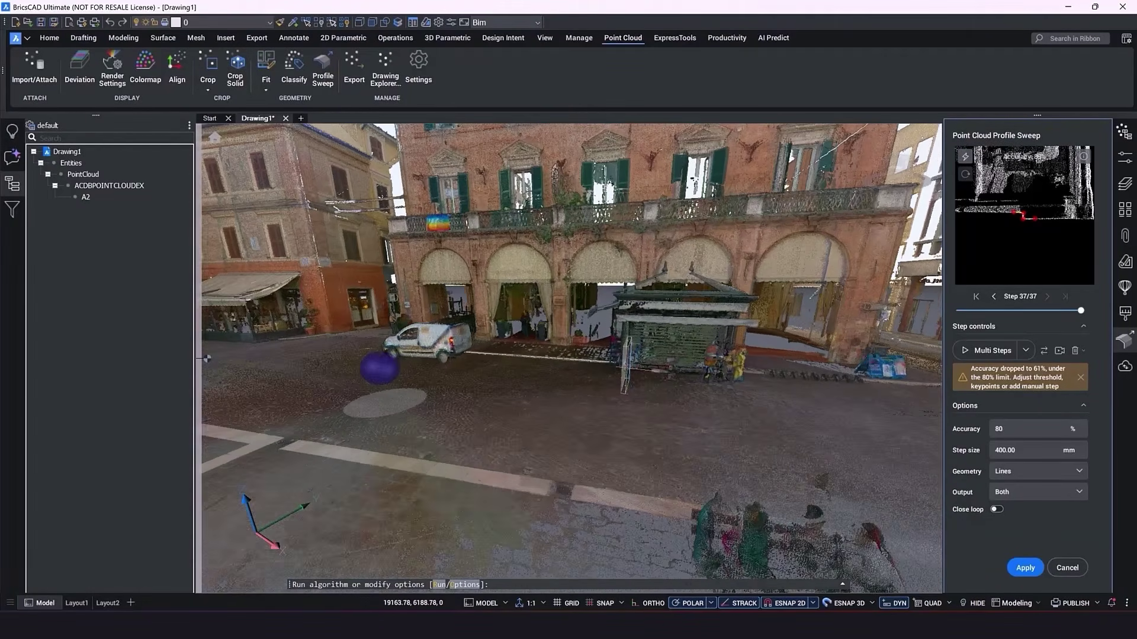
{"action": "scroll", "coordinate": [615, 368], "scroll_direction": "up", "scroll_amount": 2}
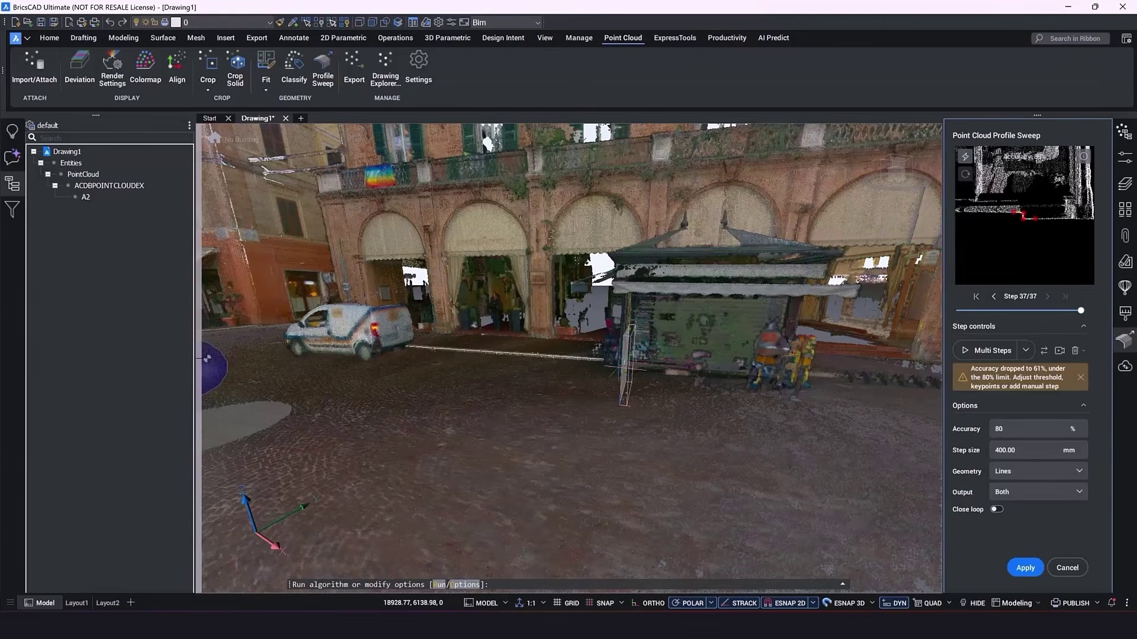
{"action": "scroll", "coordinate": [627, 362], "scroll_direction": "up", "scroll_amount": 1}
{"action": "scroll", "coordinate": [621, 364], "scroll_direction": "up", "scroll_amount": 2}
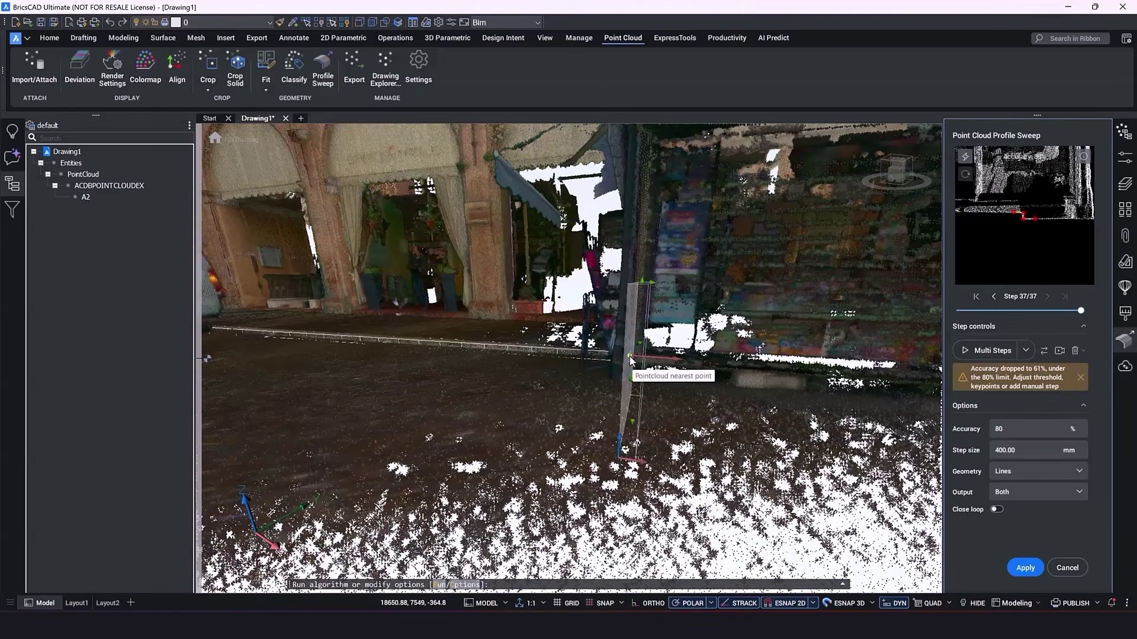
{"action": "left_click", "coordinate": [630, 356]}
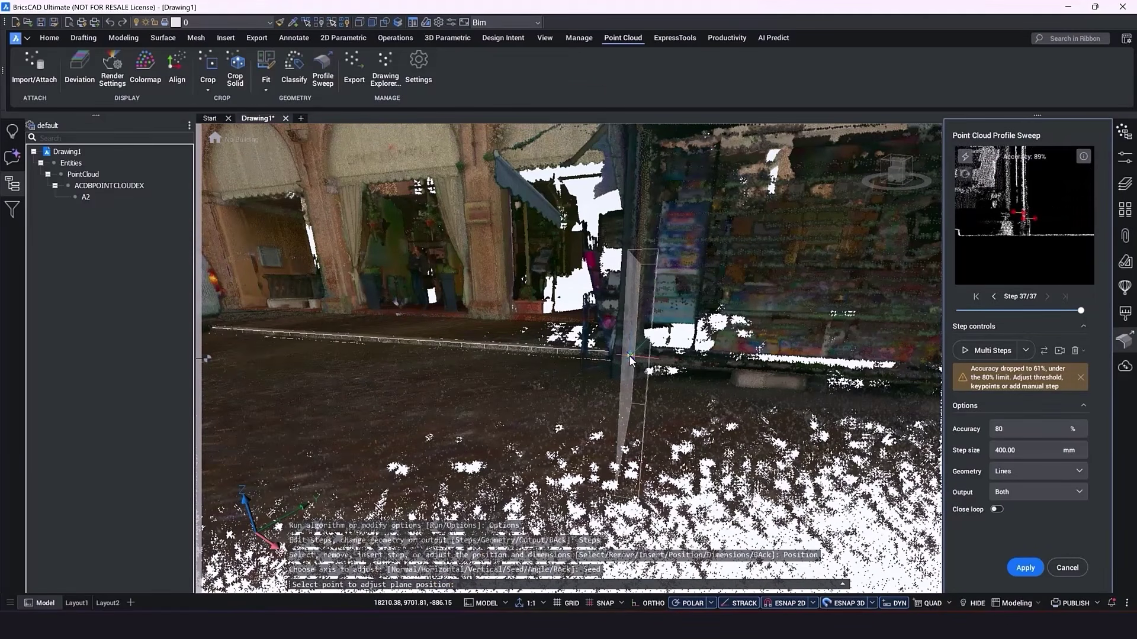
{"action": "scroll", "coordinate": [630, 356], "scroll_direction": "down", "scroll_amount": 4}
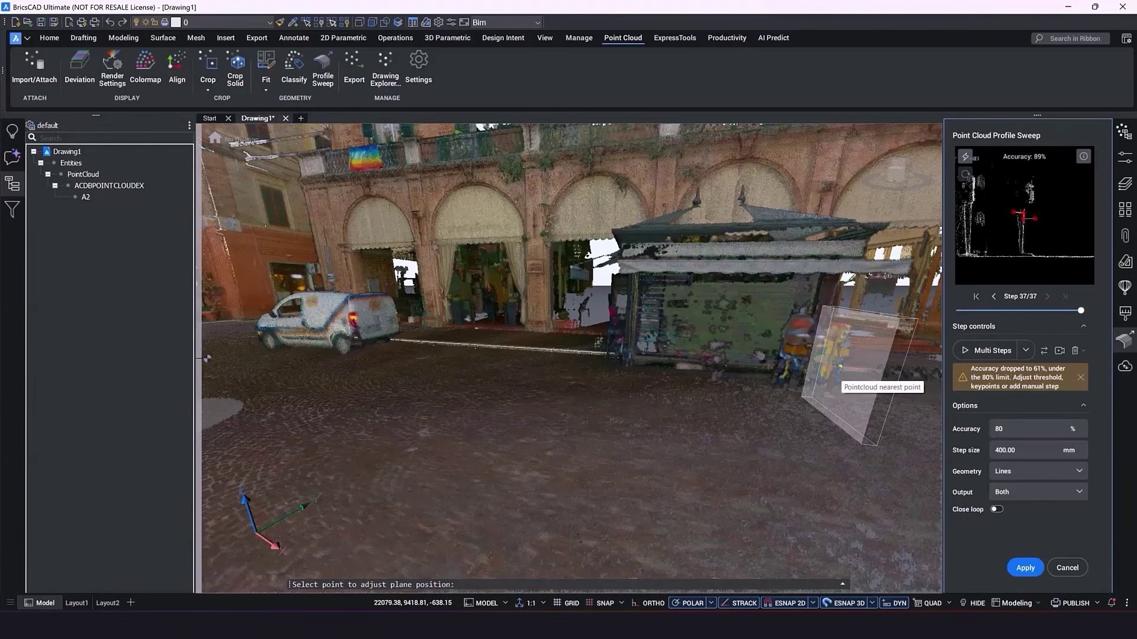
{"action": "left_click", "coordinate": [841, 368]}
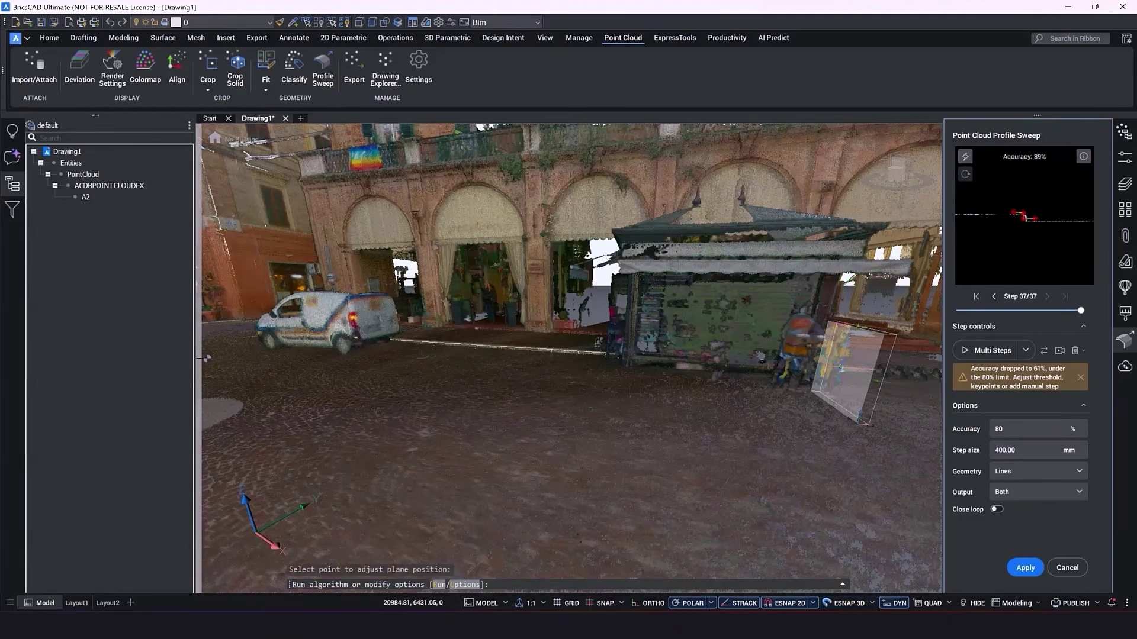
- Align the key points of step 37 with the curb profile and continue the sweep with Multi Steps
{"action": "scroll", "coordinate": [1038, 222], "scroll_direction": "up", "scroll_amount": 4}
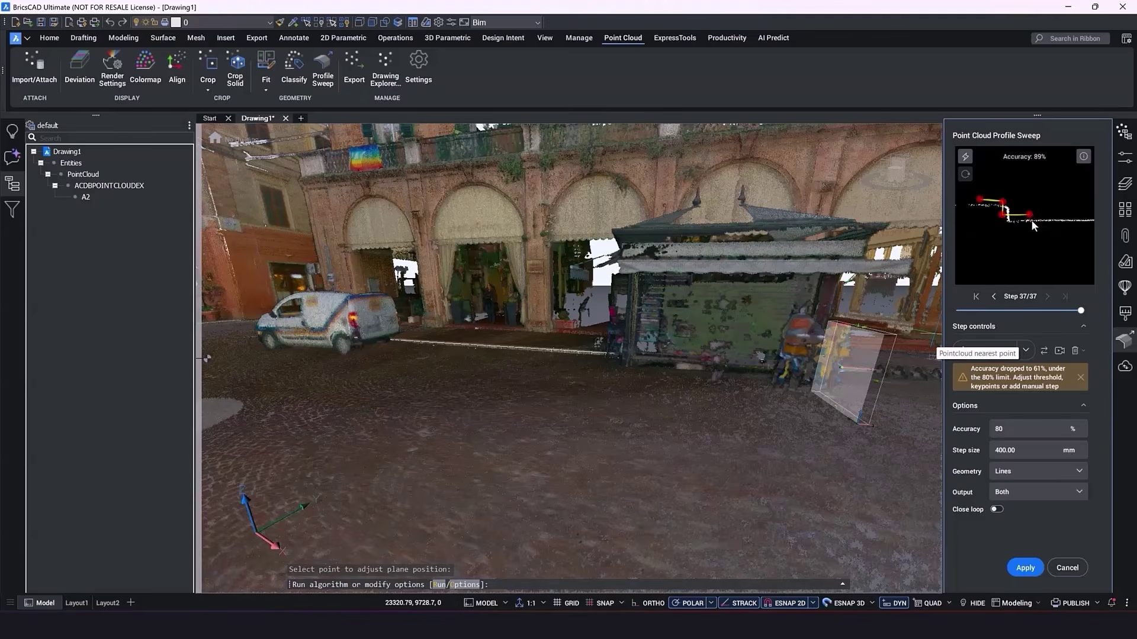
{"action": "scroll", "coordinate": [1024, 218], "scroll_direction": "up", "scroll_amount": 2}
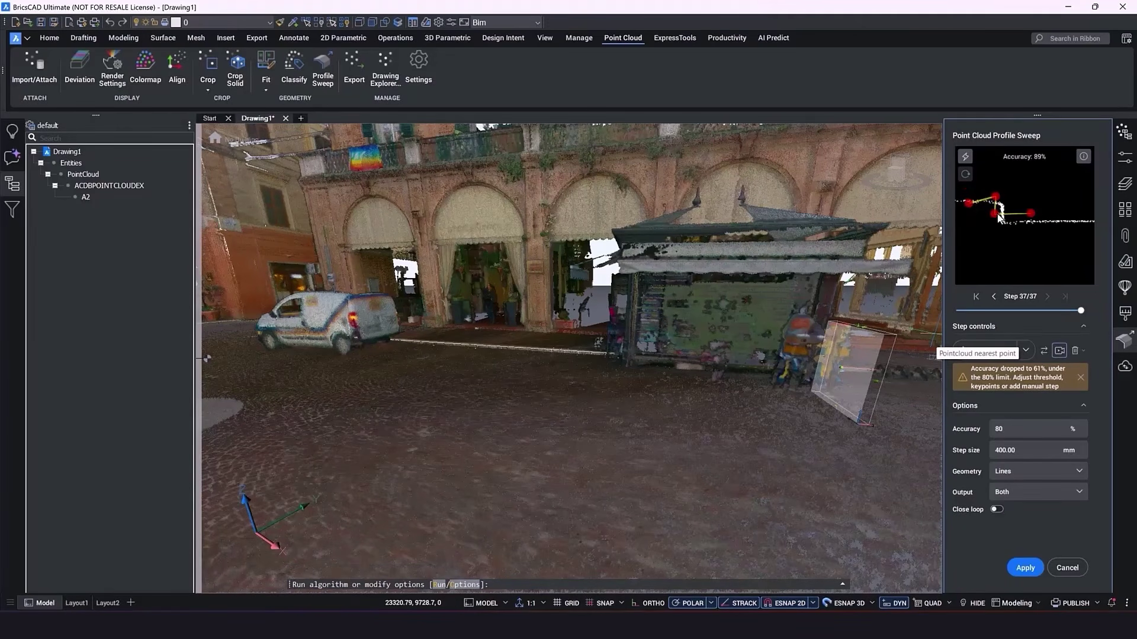
{"action": "mouse_move", "coordinate": [995, 215]}
{"action": "left_mouse_down"}
{"action": "mouse_move", "coordinate": [1005, 218]}
{"action": "mouse_move", "coordinate": [1003, 204]}
{"action": "left_mouse_up"}
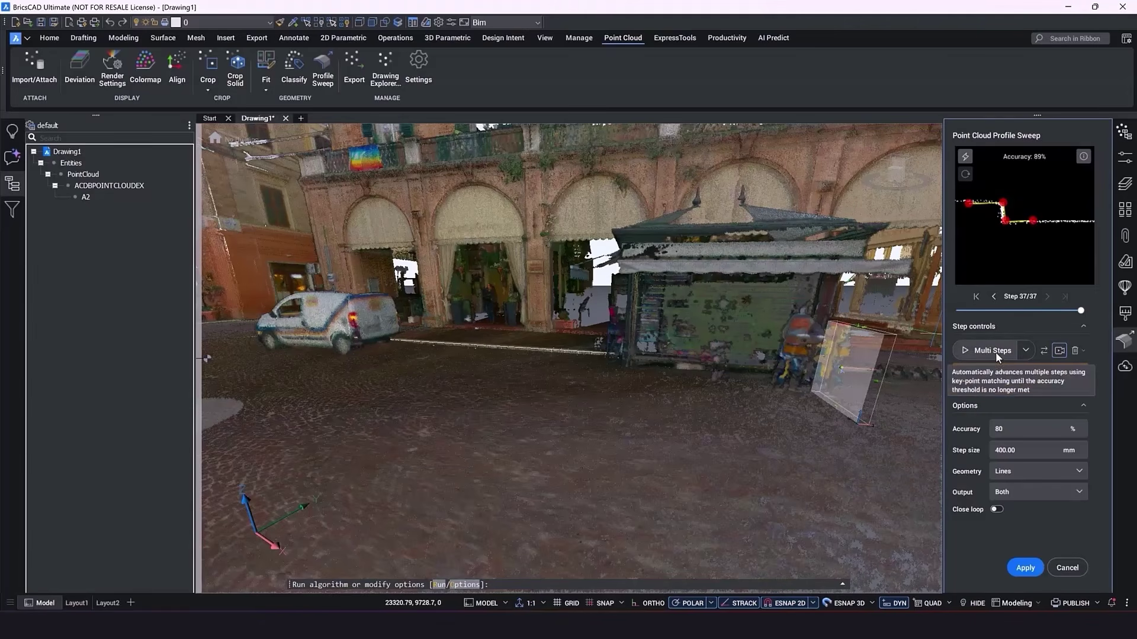
{"action": "left_click", "coordinate": [996, 352]}
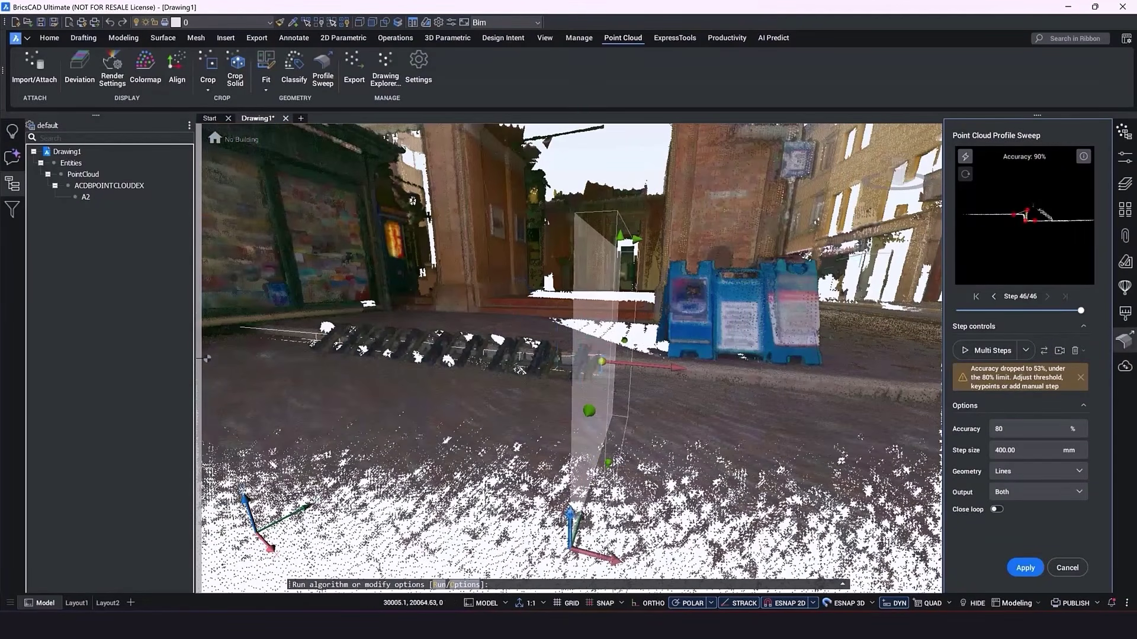
- Move the key points of step 46 onto the curb profile and try to continue the sweep with Multi Steps
{"action": "scroll", "coordinate": [1026, 222], "scroll_direction": "up", "scroll_amount": 4}
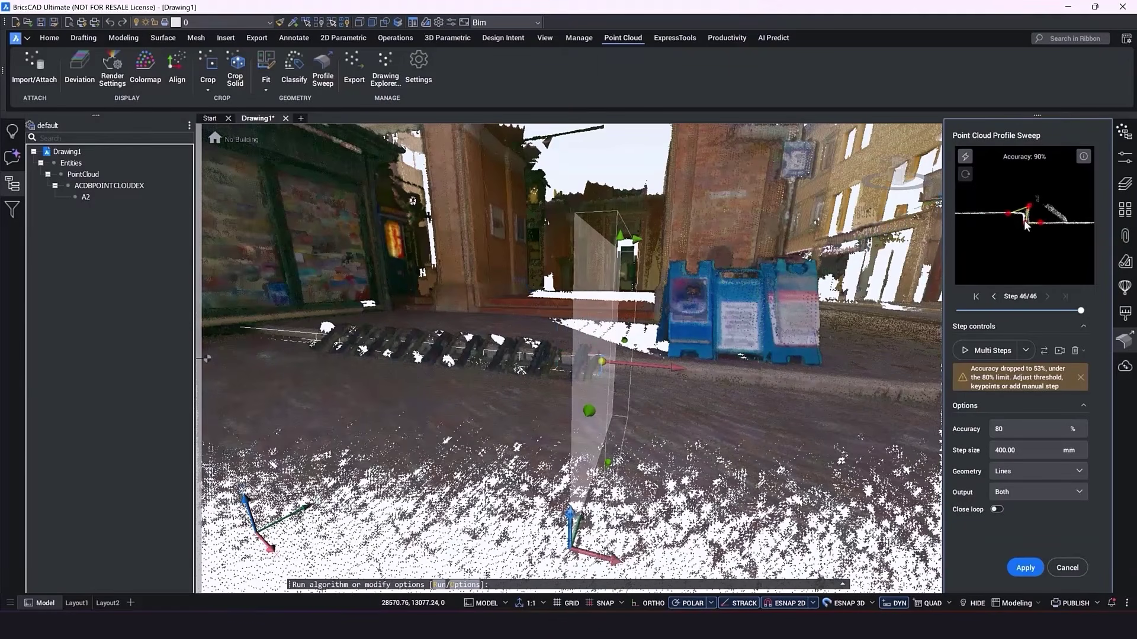
{"action": "left_click_drag", "start_coordinate": [1032, 199], "coordinate": [1006, 210]}
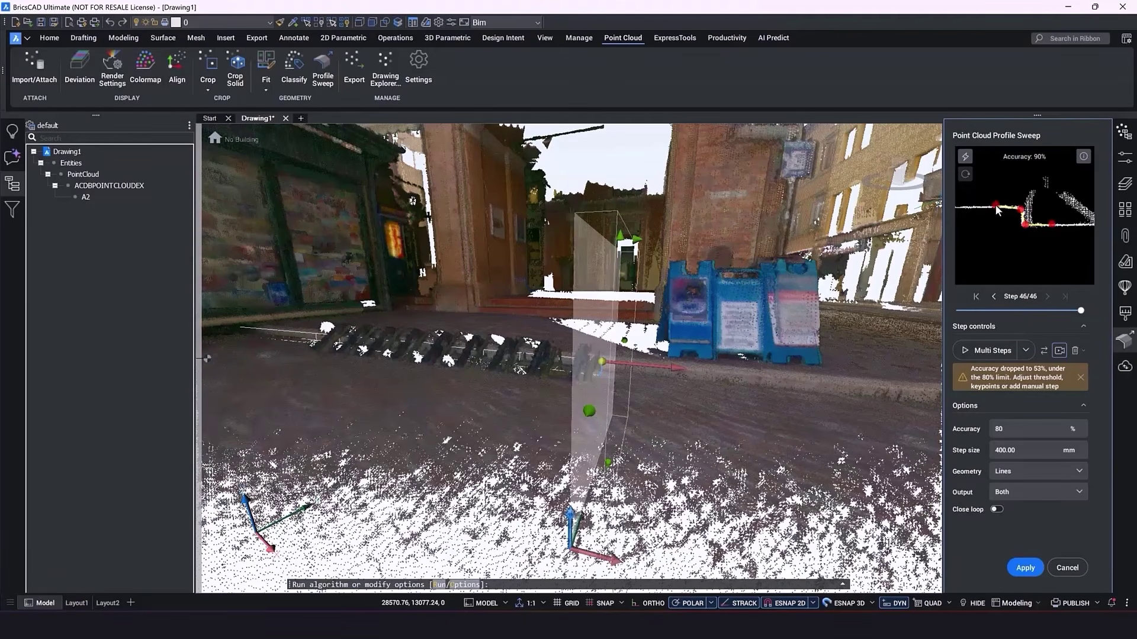
{"action": "left_click", "coordinate": [994, 351]}
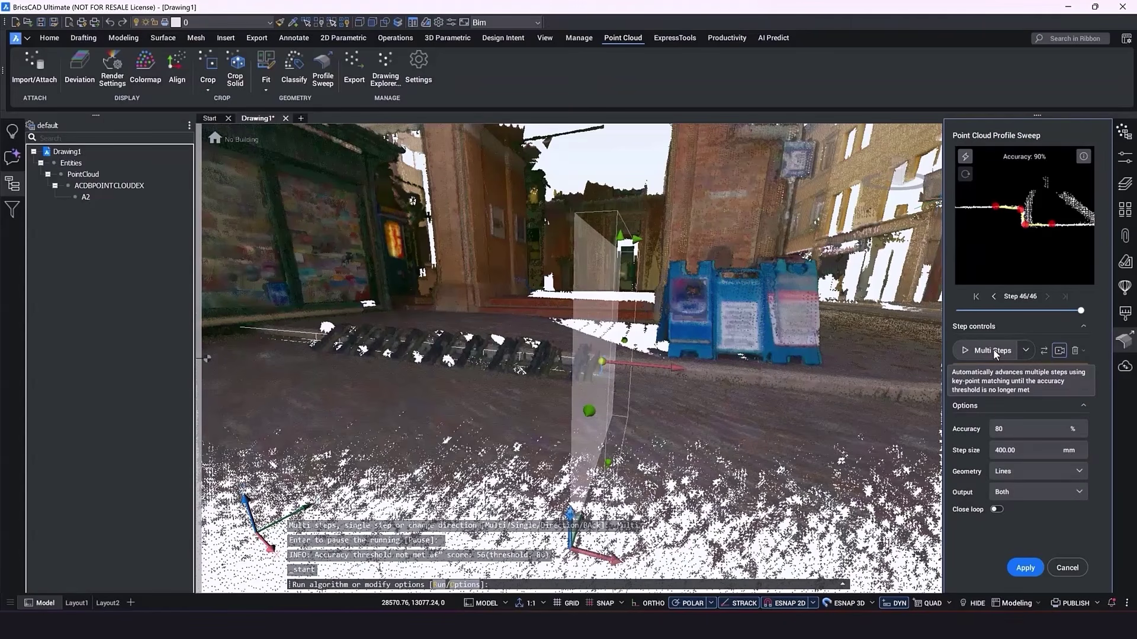
{"action": "left_click", "coordinate": [992, 349]}
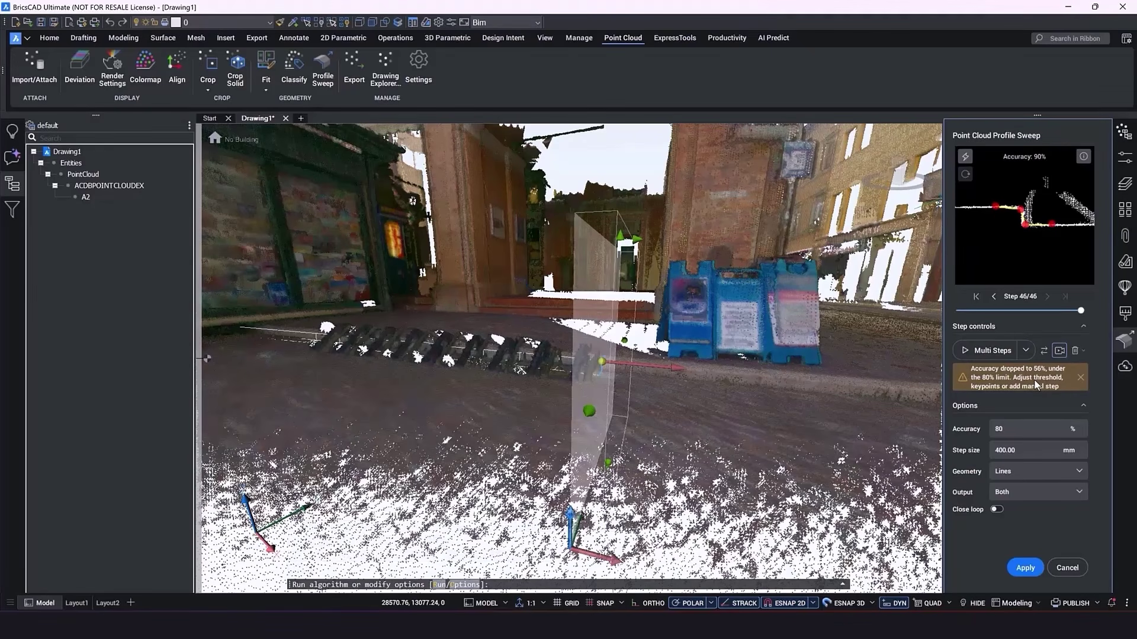
- Switch the sweep to Manual Step and advance two steps along the curb toward the blue sign boards
{"action": "left_click", "coordinate": [1026, 351]}
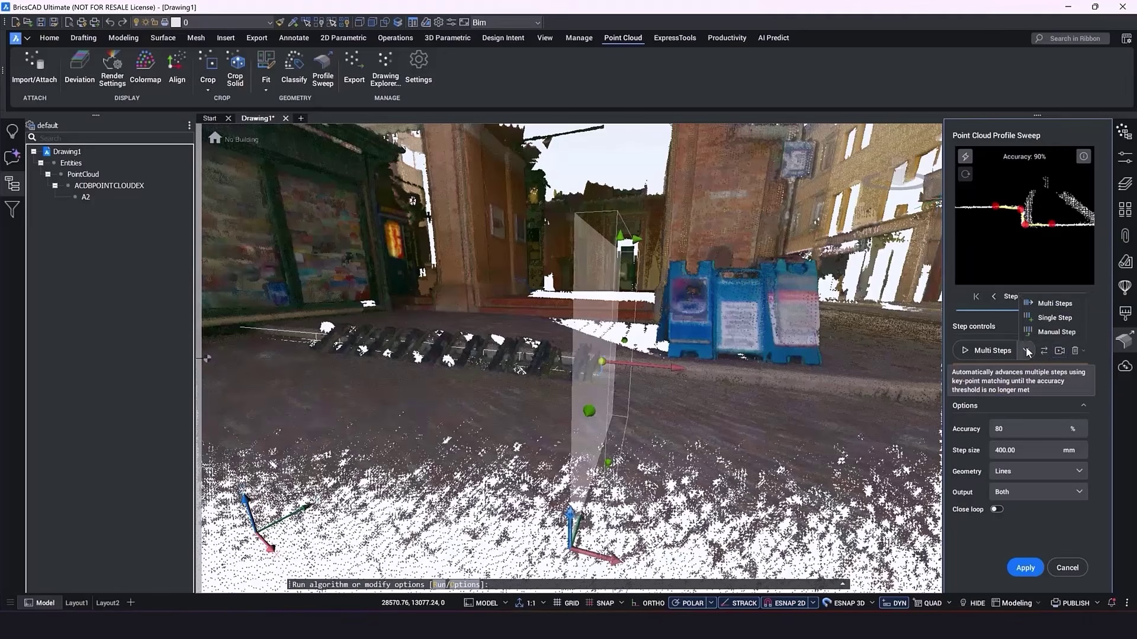
{"action": "left_click", "coordinate": [1044, 330]}
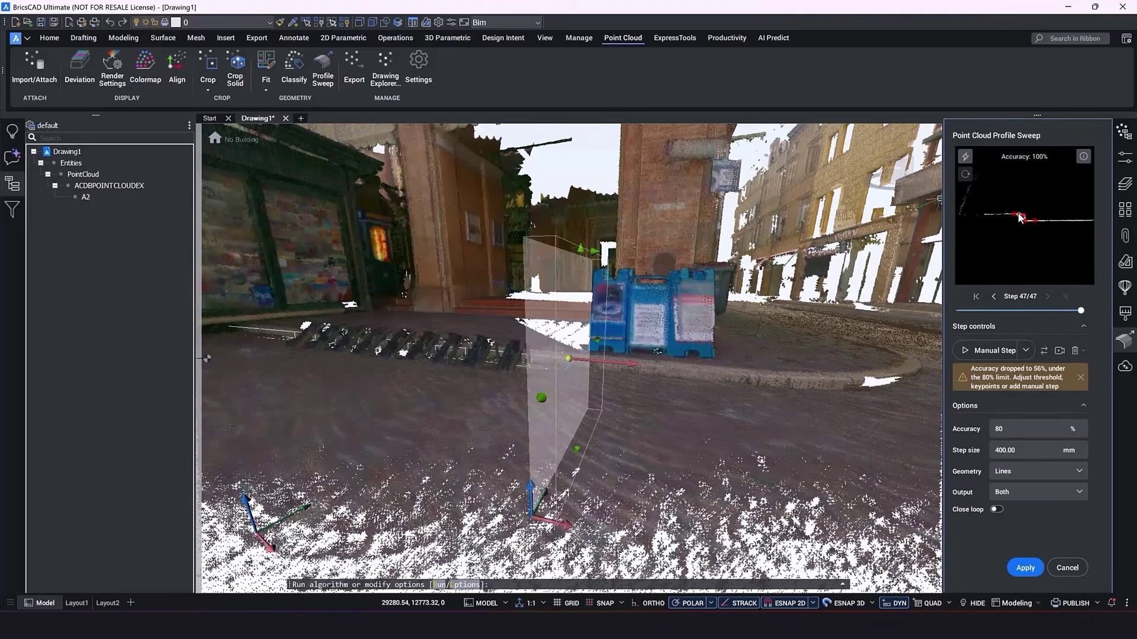
{"action": "left_click", "coordinate": [992, 350]}
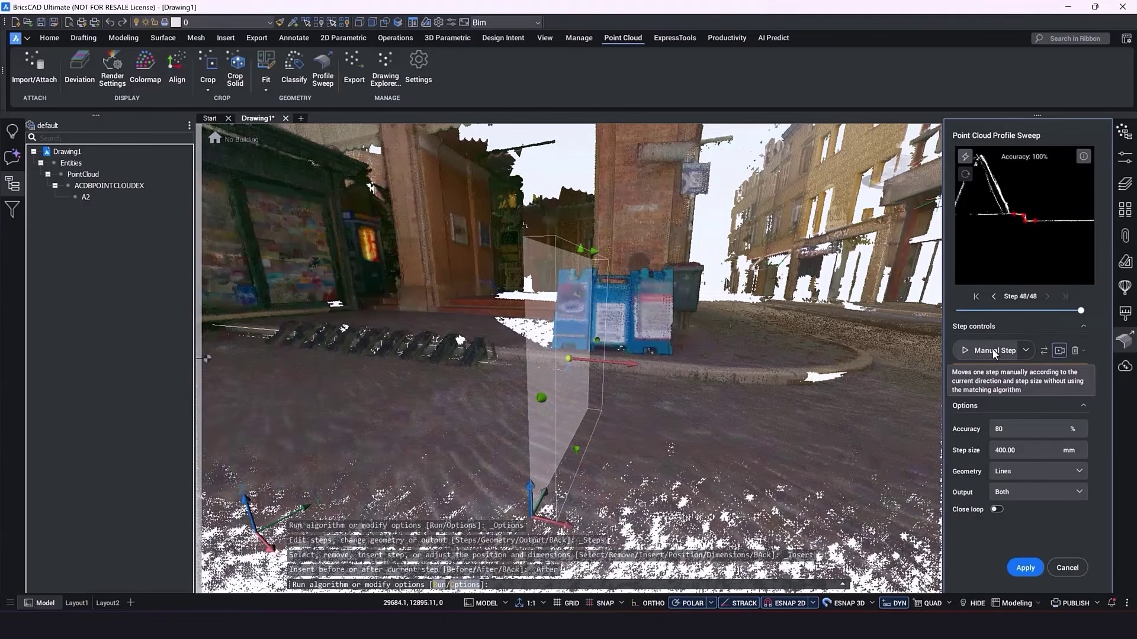
- Advance the sweep two more manual steps in front of the blue sign boards and continue along the curb with Multi Steps
{"action": "left_click", "coordinate": [992, 350]}
{"action": "left_click", "coordinate": [993, 349]}
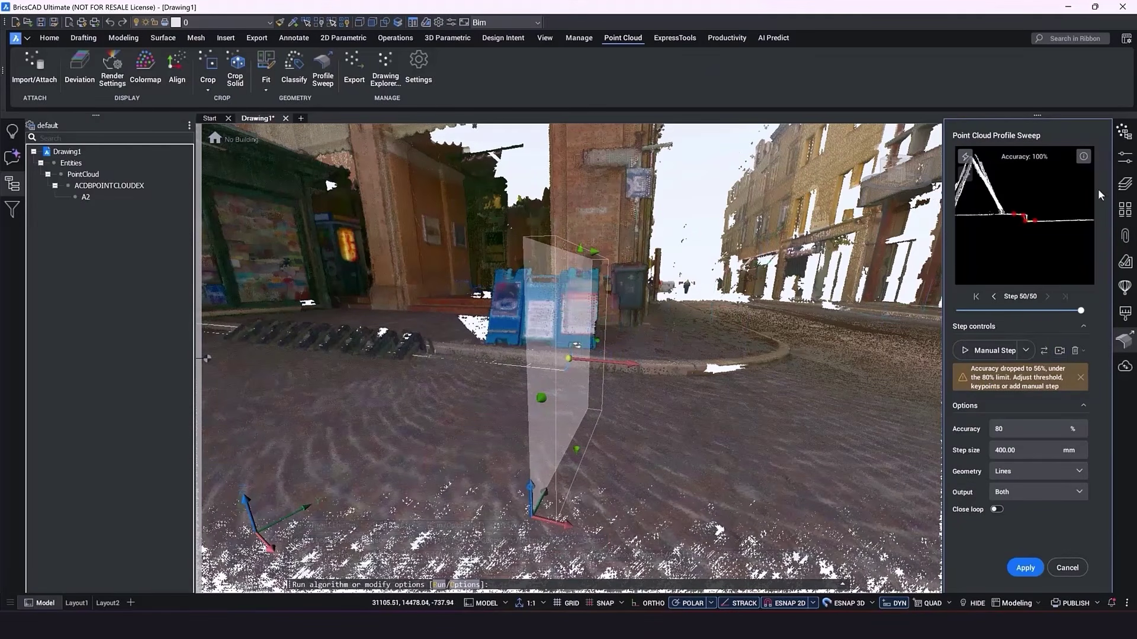
{"action": "left_click", "coordinate": [1023, 351]}
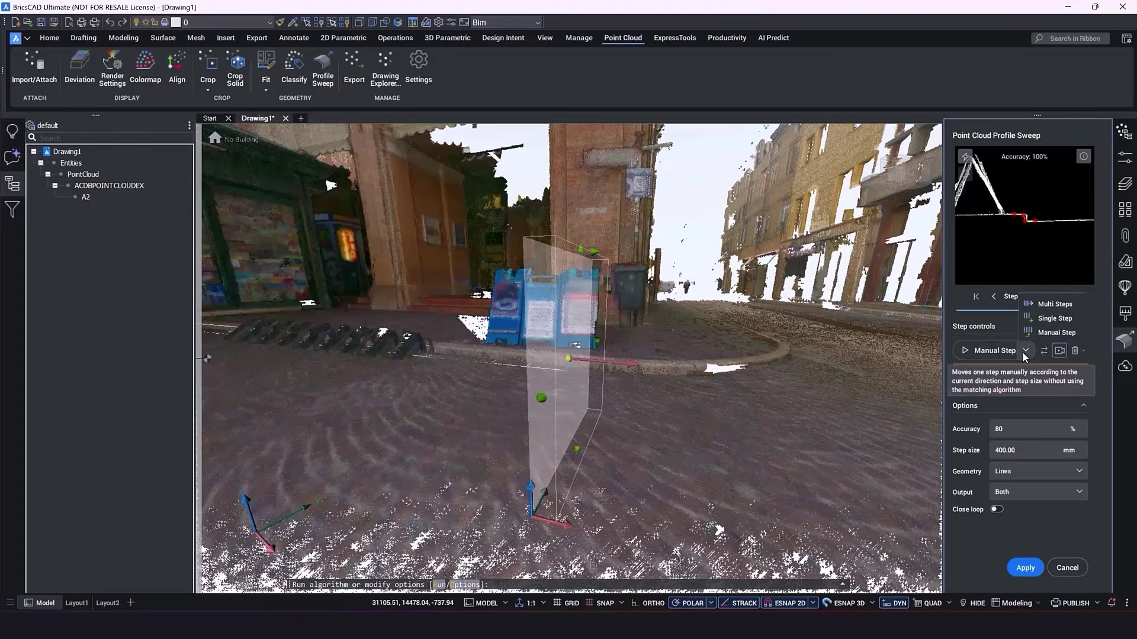
{"action": "left_click", "coordinate": [1050, 306]}
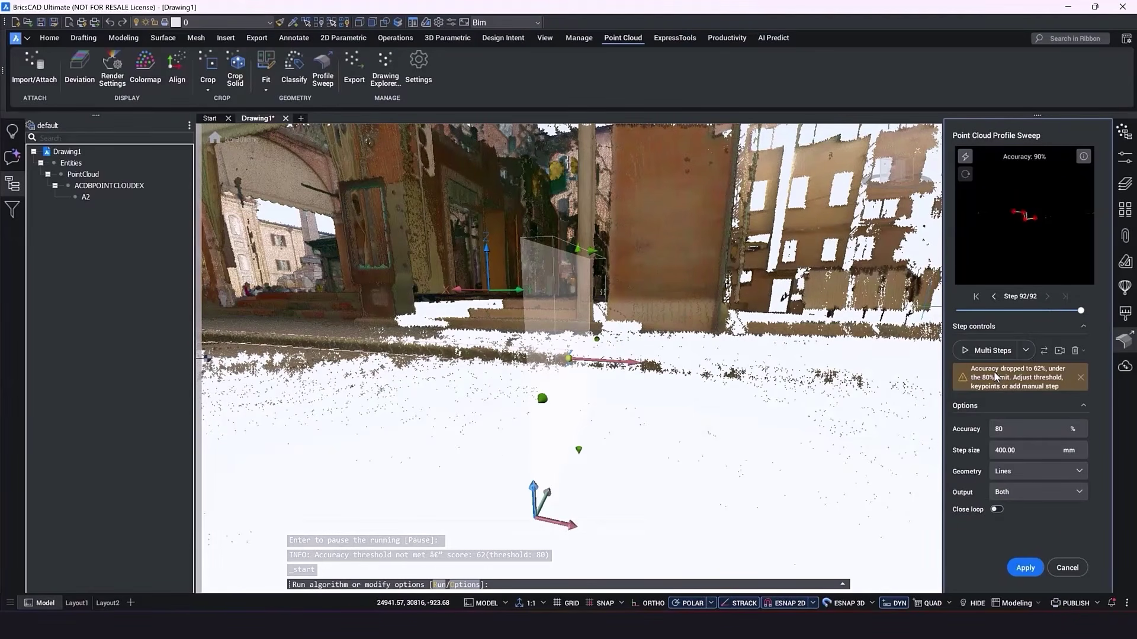
- Set the sweep's output geometry to Polylines and apply the profile sweep
{"action": "left_click", "coordinate": [1017, 471]}
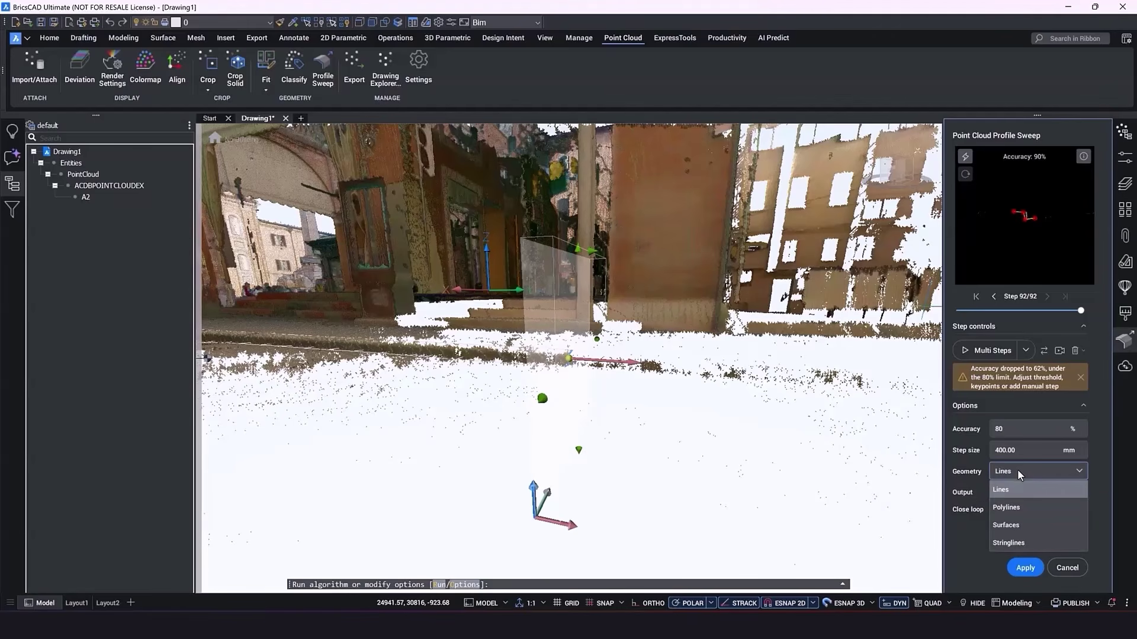
{"action": "left_click", "coordinate": [1016, 507]}
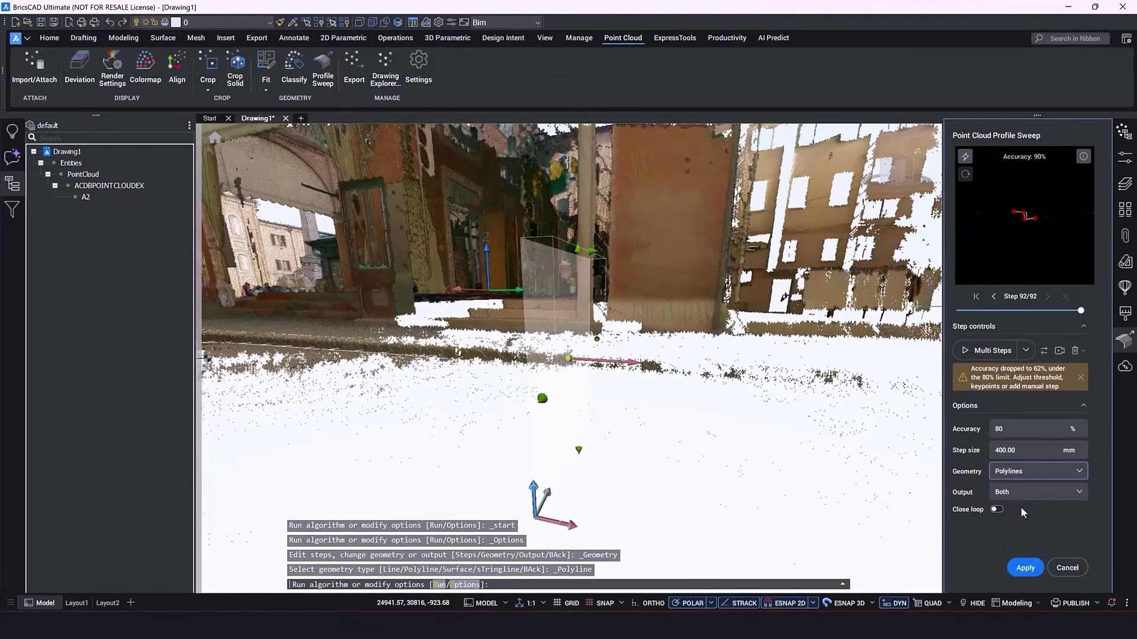
{"action": "left_click", "coordinate": [1014, 572]}
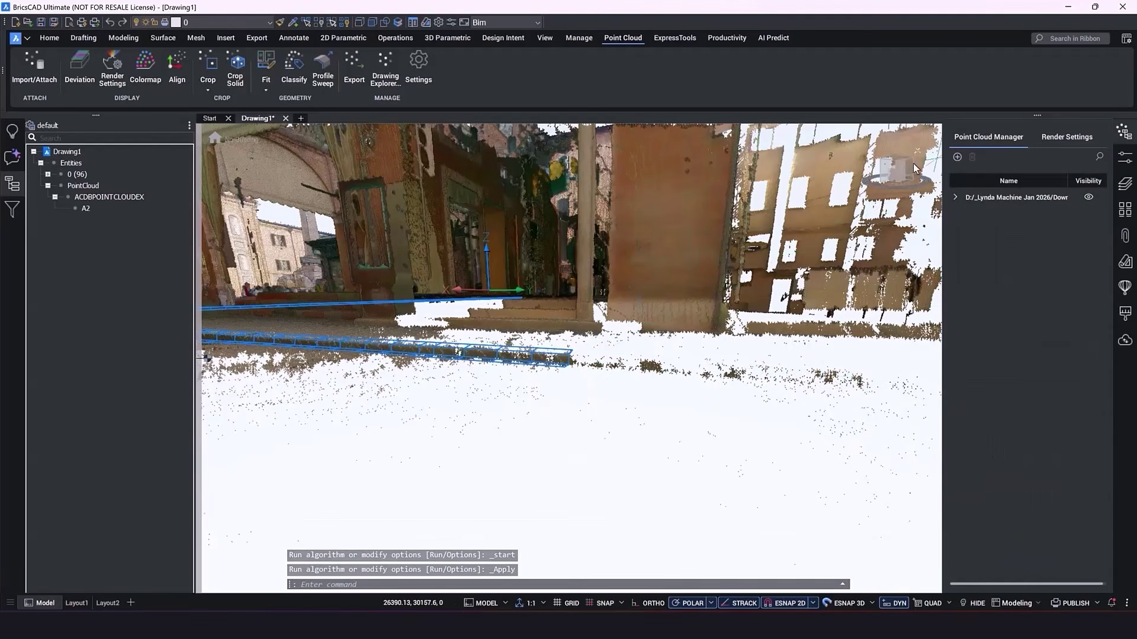
- Inspect the extracted curb polylines in the point cloud from above and at an angle facing the arcaded building
{"action": "left_click", "coordinate": [897, 156]}
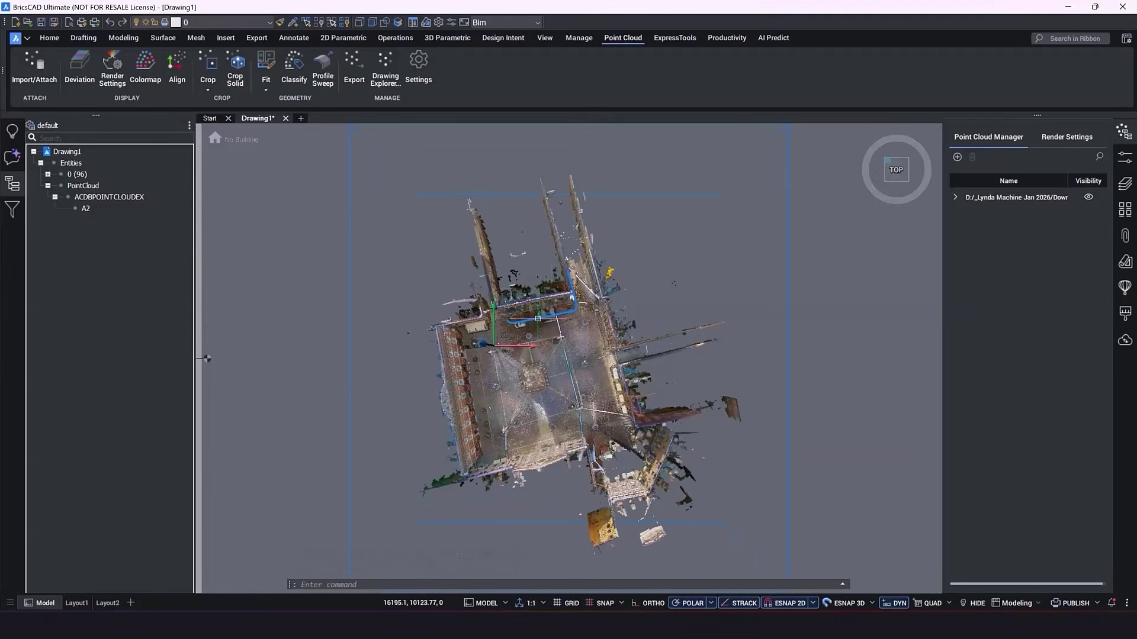
{"action": "scroll", "coordinate": [548, 329], "scroll_direction": "up", "scroll_amount": 5}
{"action": "scroll", "coordinate": [551, 333], "scroll_direction": "up", "scroll_amount": 3}
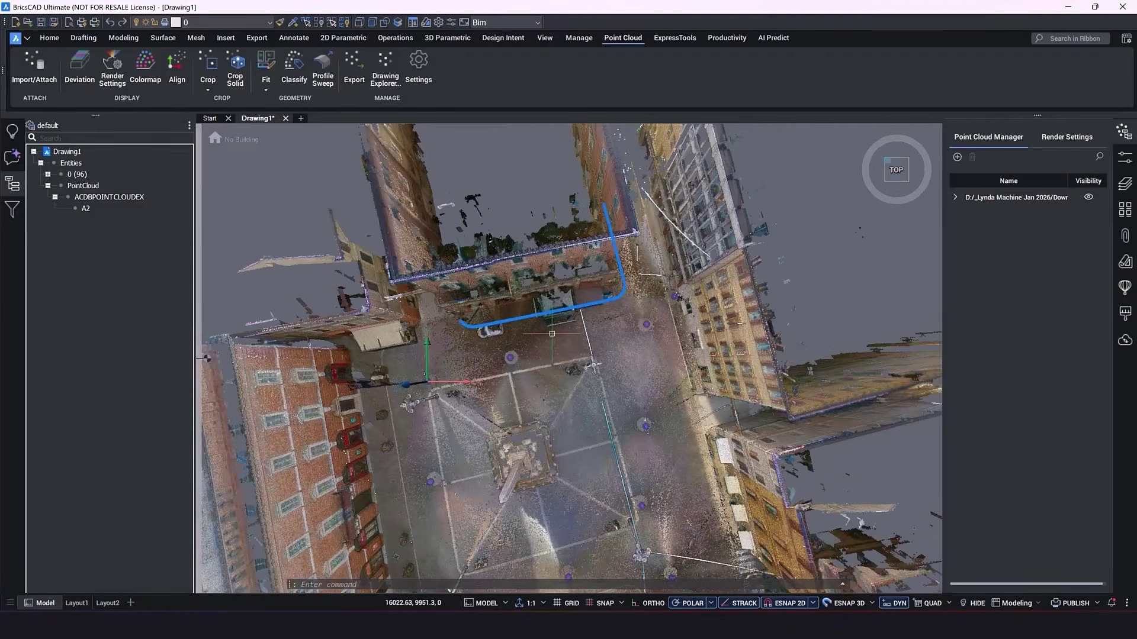
{"action": "scroll", "coordinate": [554, 282], "scroll_direction": "up", "scroll_amount": 2}
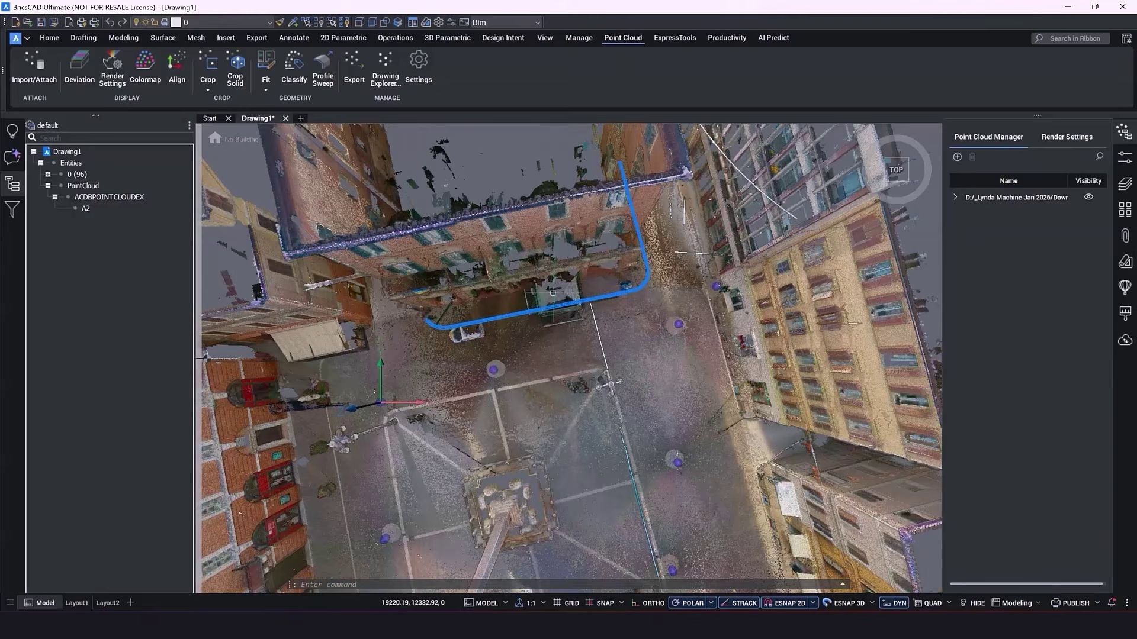
{"action": "middle_click_drag", "start_coordinate": [547, 310], "coordinate": [548, 304], "text": "shift"}
{"action": "middle_click_drag", "start_coordinate": [609, 383], "coordinate": [539, 286], "text": "shift"}
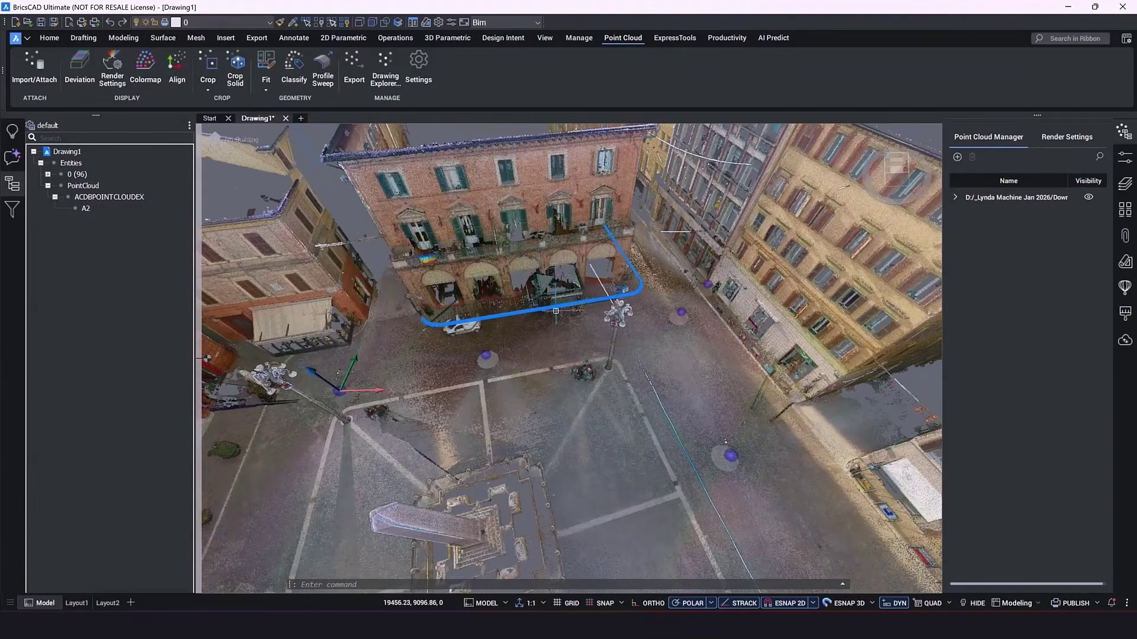
{"action": "scroll", "coordinate": [541, 288], "scroll_direction": "up", "scroll_amount": 5}
{"action": "scroll", "coordinate": [550, 302], "scroll_direction": "up", "scroll_amount": 5}
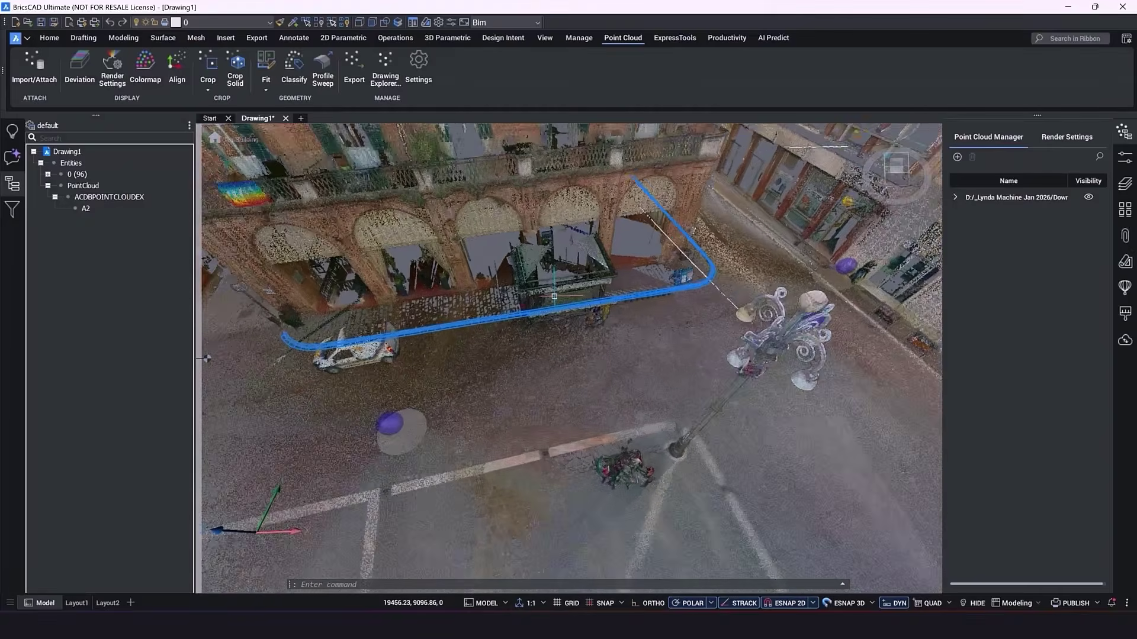